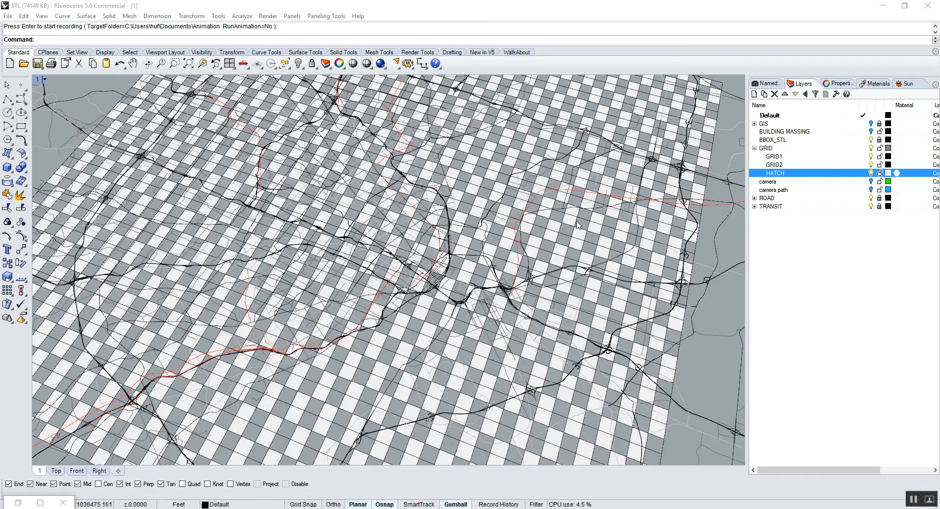
Look over the exported animation frames in the Documents > Animation folder.
middle_click(103, 105)
click(124, 77)
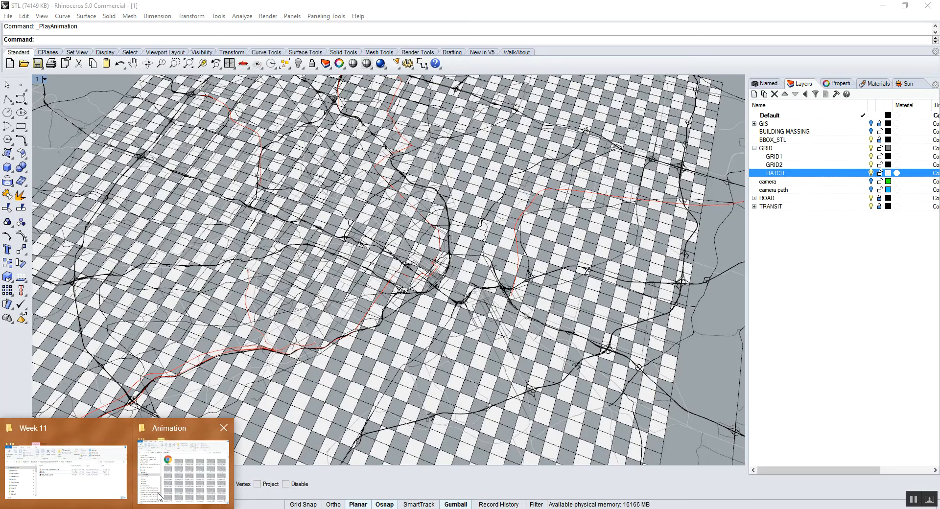
click(189, 450)
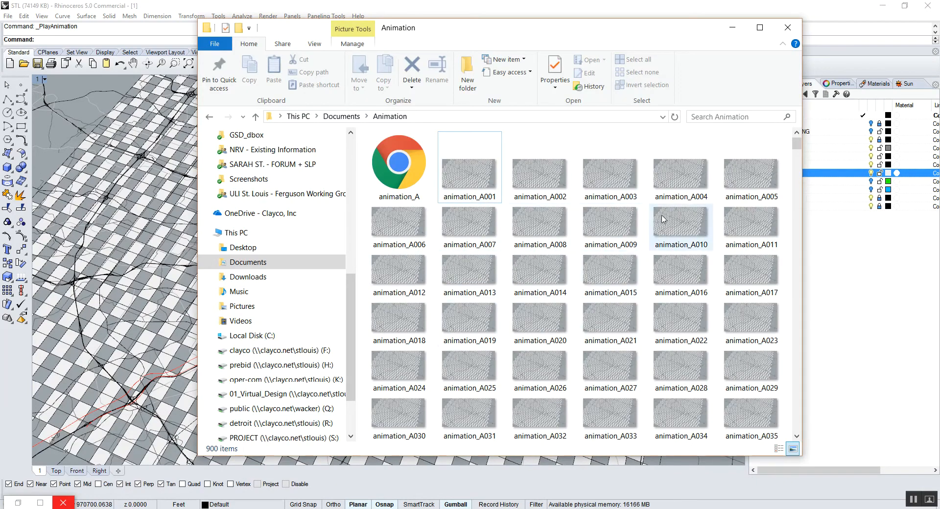
click(733, 27)
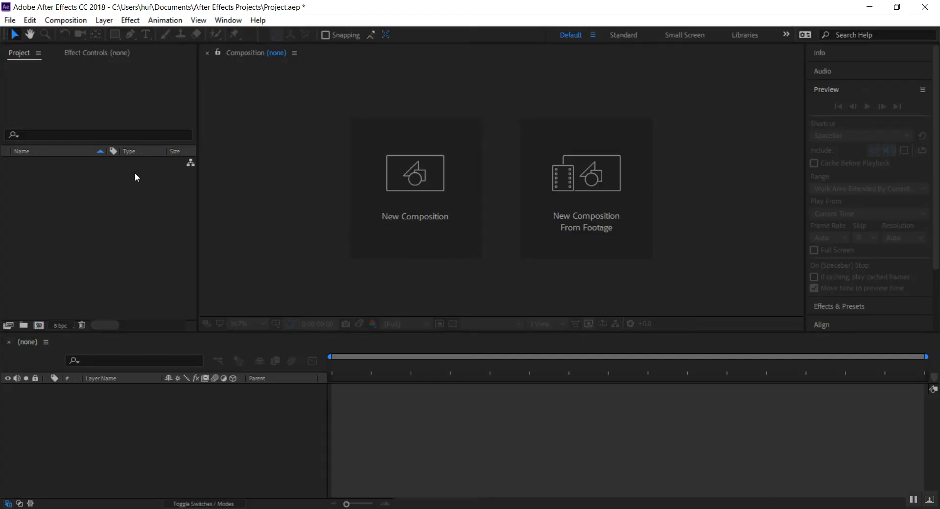
click(56, 184)
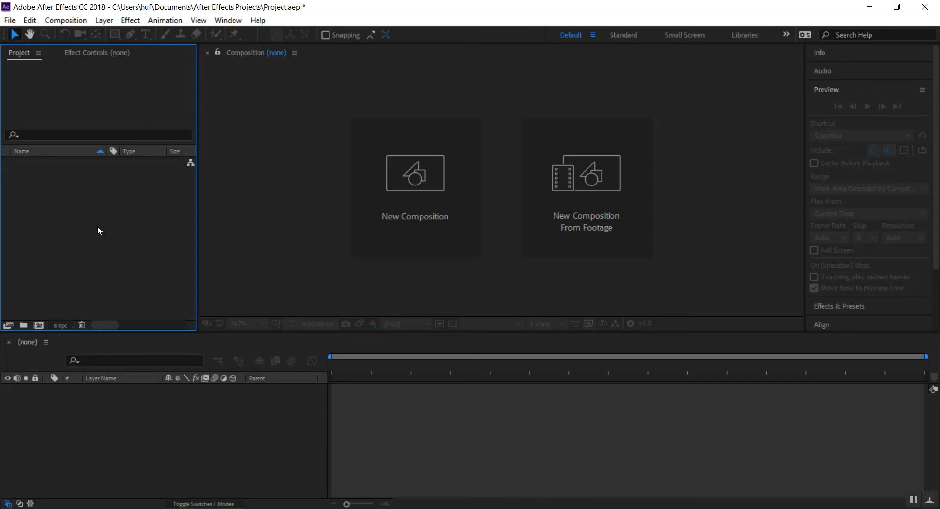
click(301, 190)
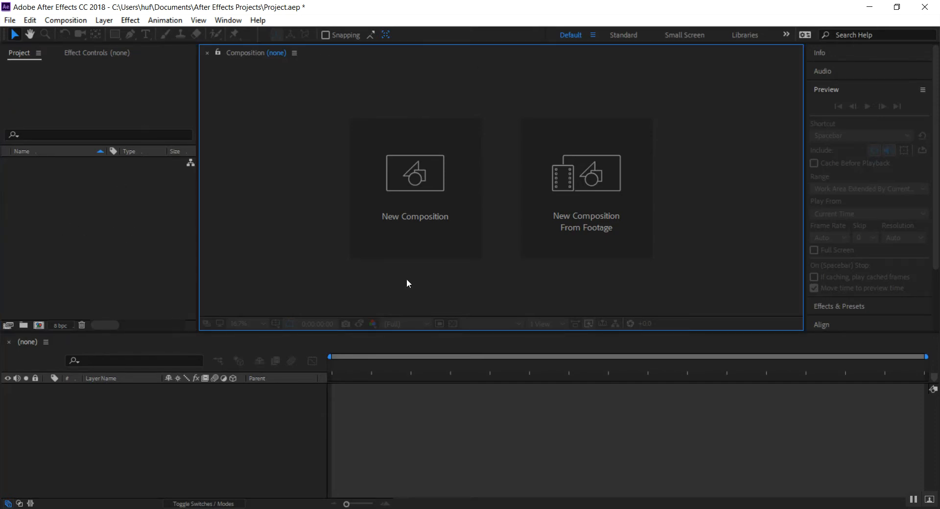
click(263, 408)
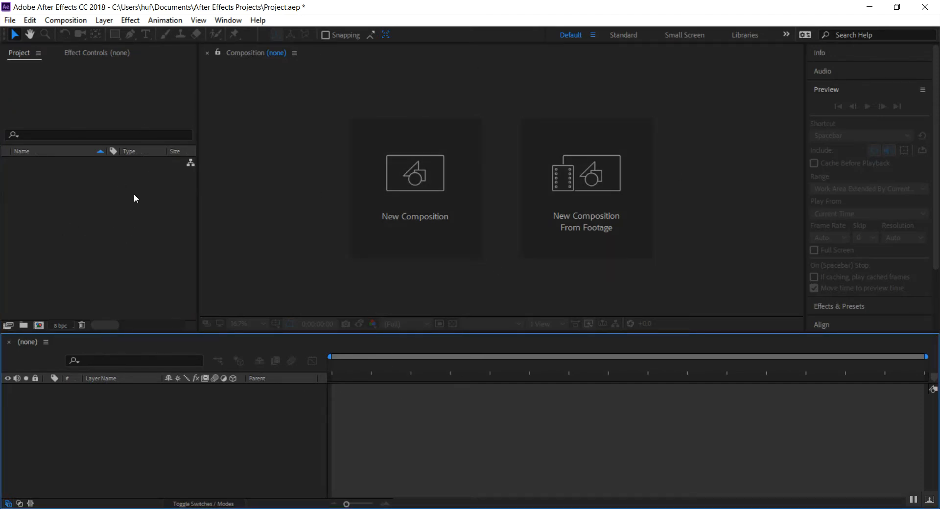
click(283, 281)
click(176, 304)
click(162, 441)
click(292, 236)
click(138, 267)
click(189, 431)
click(253, 262)
click(128, 244)
click(234, 238)
click(198, 444)
click(274, 231)
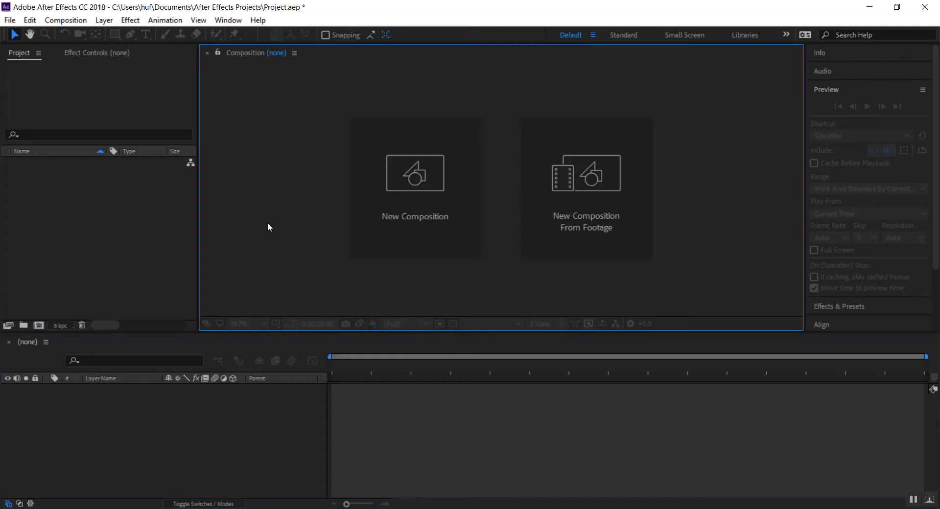
Switch individual workspace panels to full-window size and restore the normal layout.
key(grave)
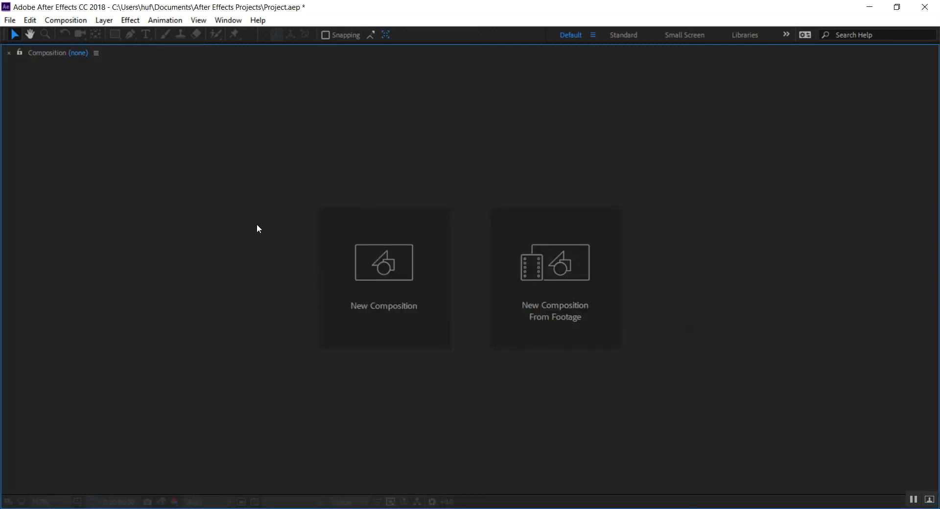
key(grave)
key(grave)
key(grave)
click(178, 428)
key(grave)
key(grave)
key(grave)
key(grave)
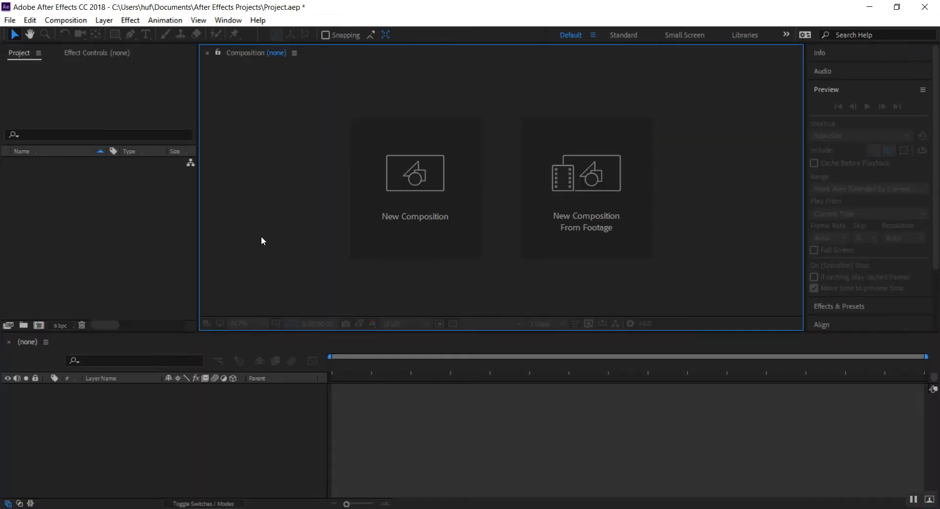
key(grave)
key(grave)
key(grave)
key(grave)
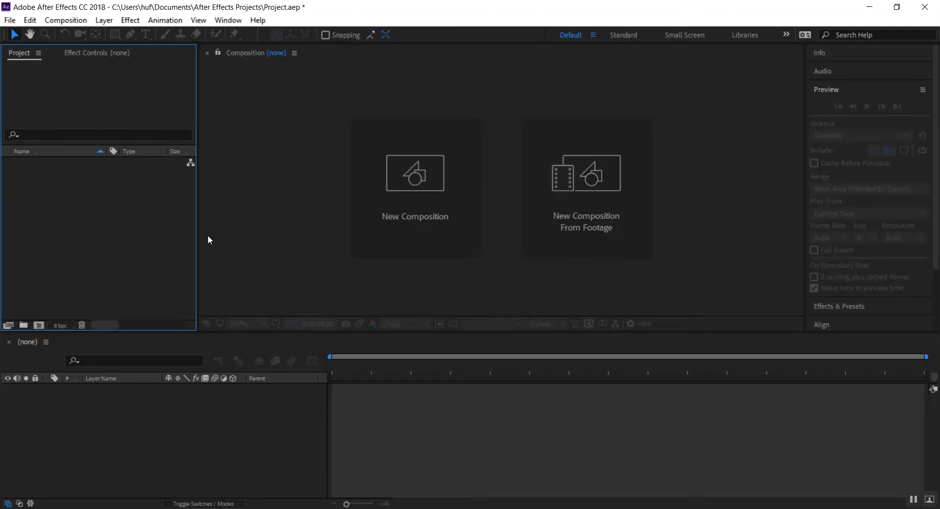
click(213, 437)
click(271, 266)
click(133, 241)
Import frames animation_A001 to animation_A899 from the Documents > Animation folder as a single PNG sequence.
double_click(80, 204)
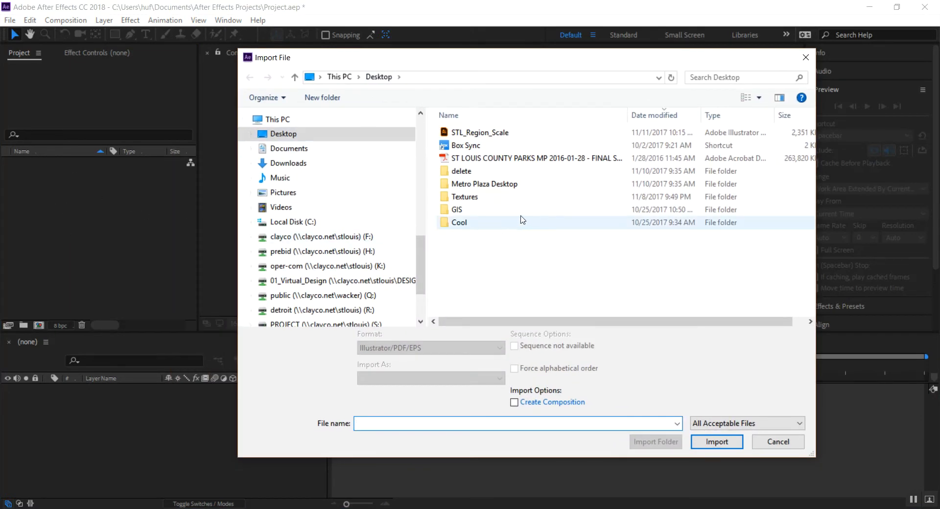
click(288, 148)
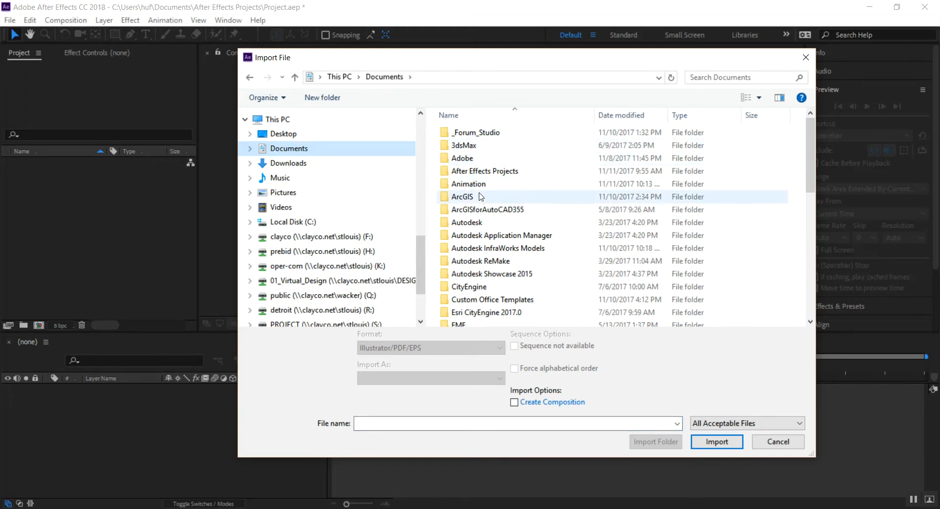
double_click(478, 185)
drag(423, 62, 330, 58)
click(374, 126)
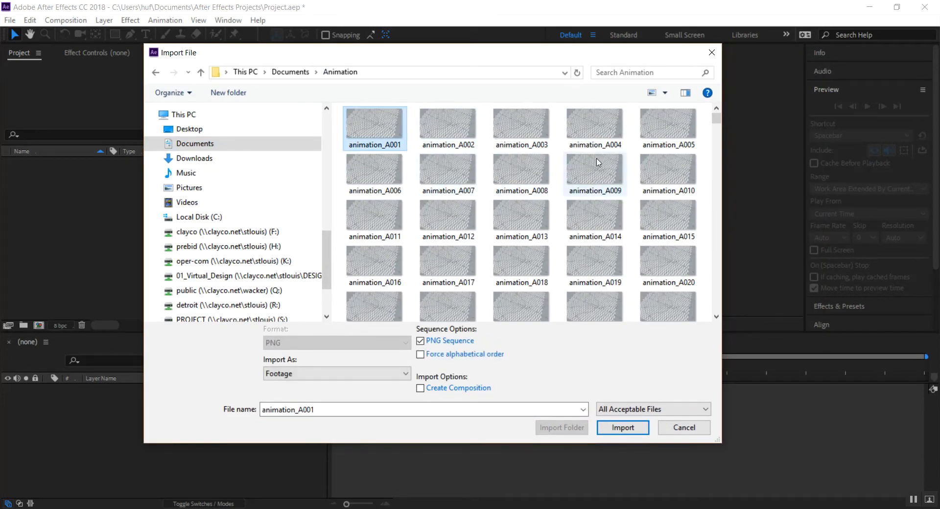
drag(716, 119, 714, 306)
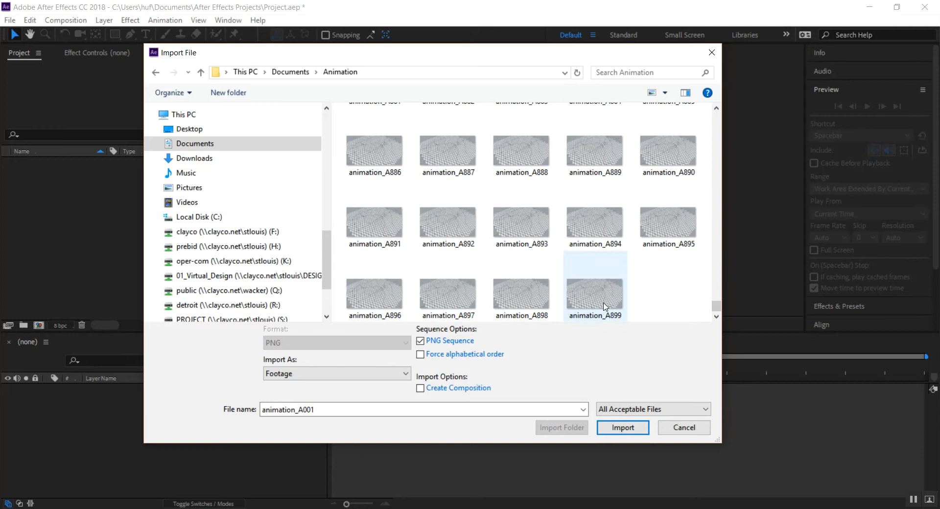
shift+click(605, 307)
click(420, 340)
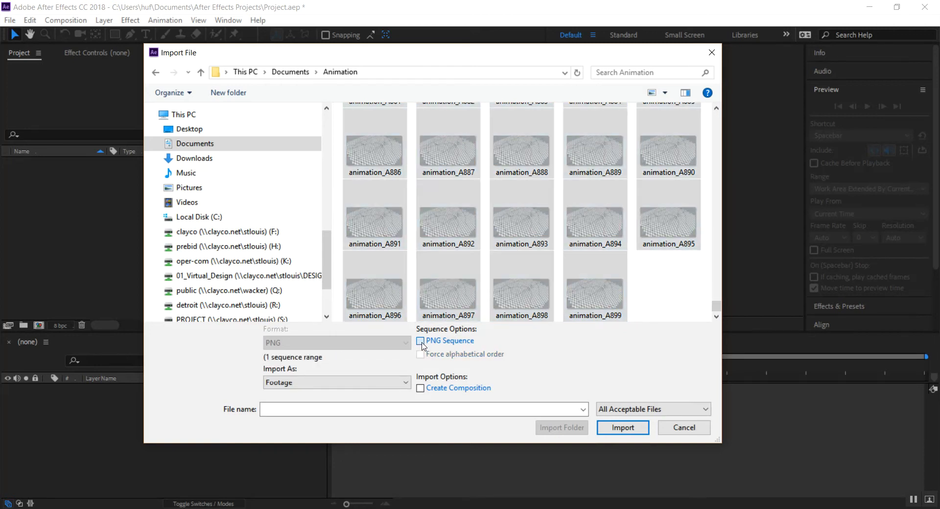
click(610, 428)
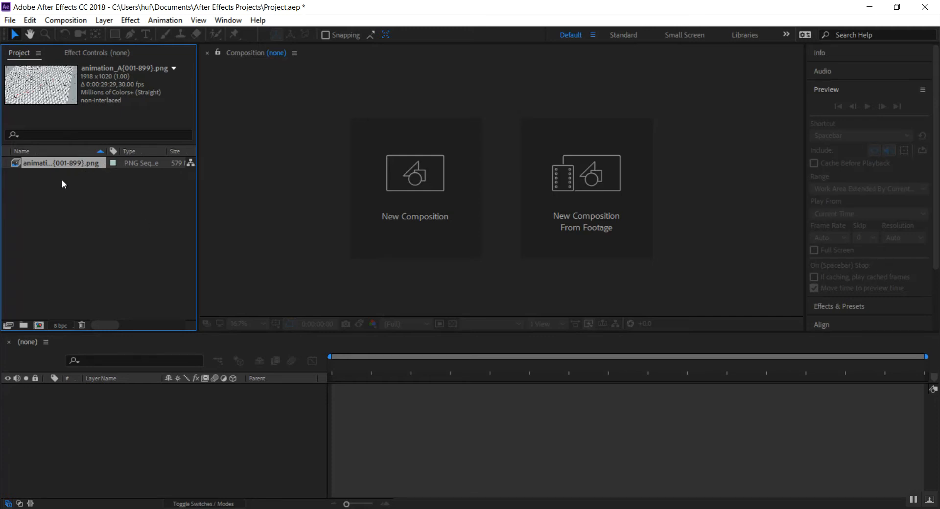
Create a composition from the imported PNG sequence, preview its playback and return to the start.
drag(66, 163, 37, 327)
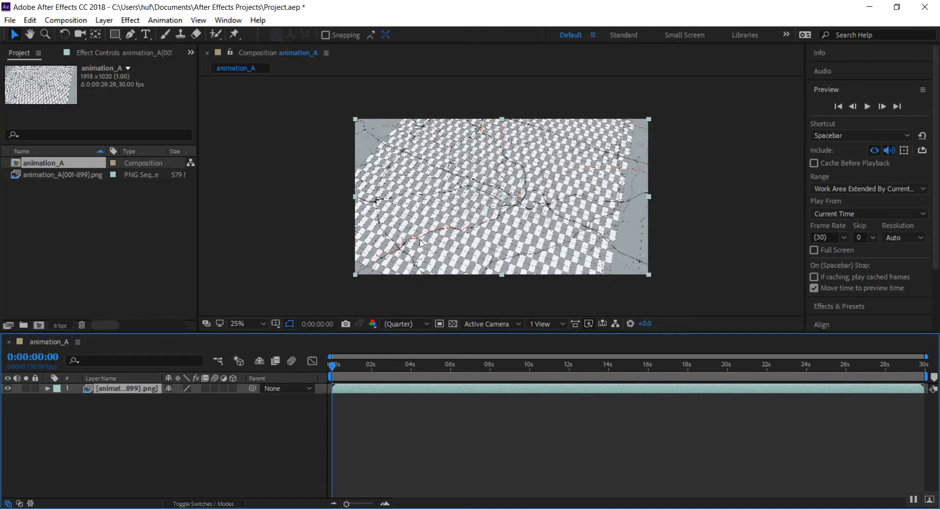
drag(348, 368, 311, 383)
click(867, 107)
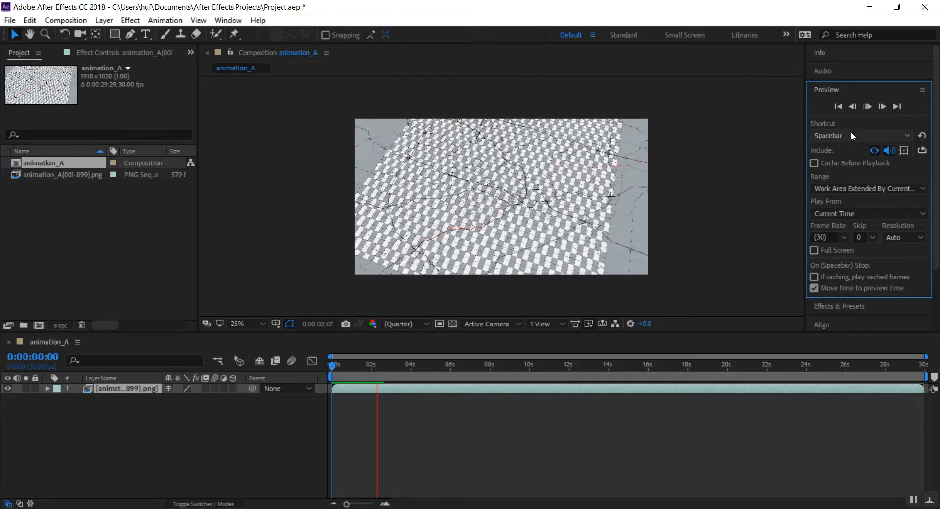
key(space)
drag(422, 368, 305, 374)
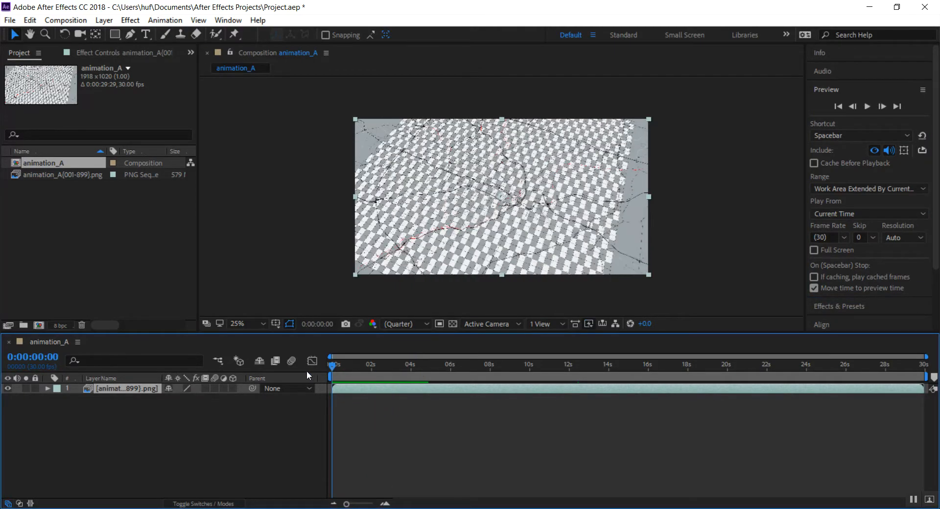
Run Track Camera on the PNG sequence layer.
click(127, 404)
click(139, 389)
click(165, 20)
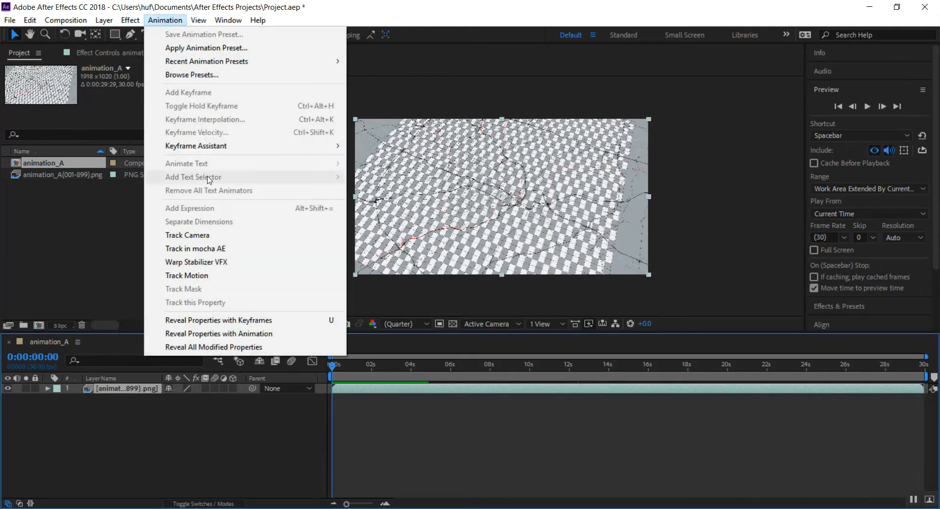
click(200, 236)
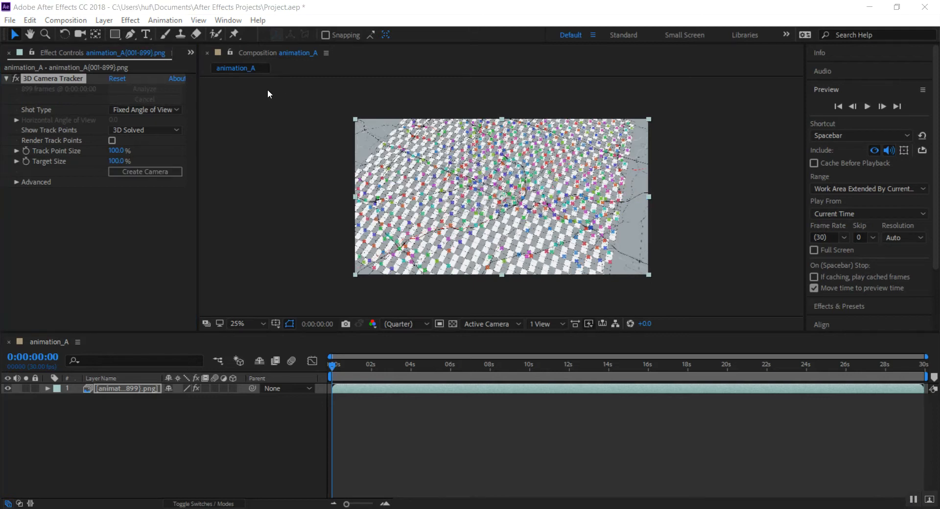
At 0:00:11:03, select the track points covering the checkered grid and create a solid and camera from them.
click(380, 235)
click(591, 133)
drag(339, 369, 740, 401)
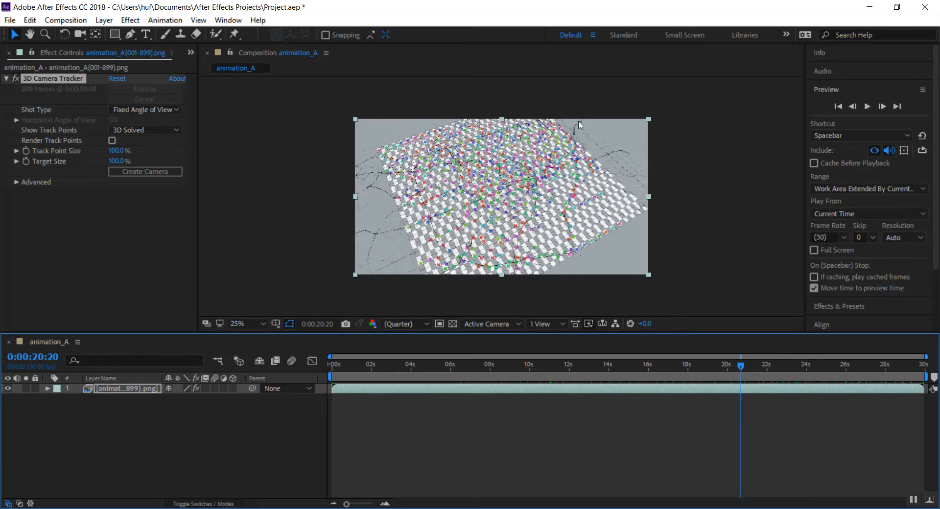
drag(742, 367, 551, 371)
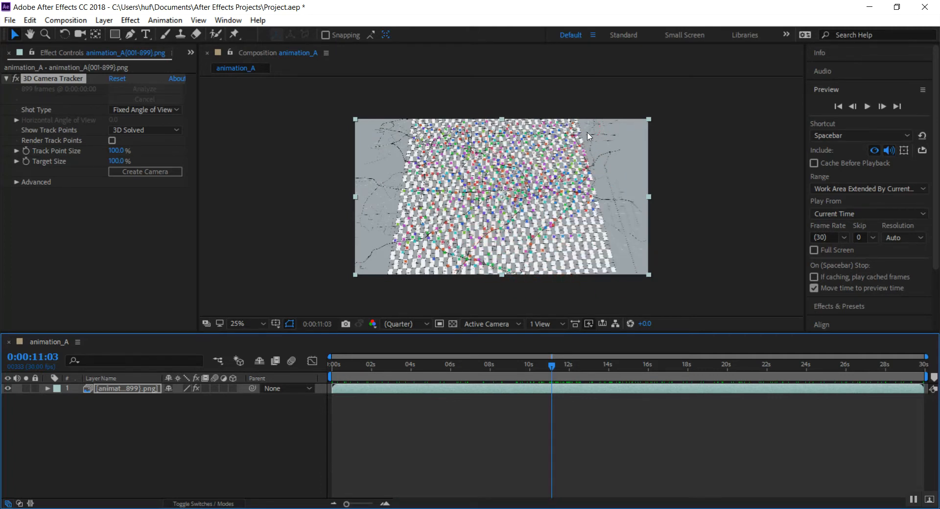
mouse_move(582, 134)
mouse_down()
mouse_move(427, 130)
mouse_move(395, 180)
mouse_move(399, 243)
mouse_move(432, 267)
mouse_move(493, 268)
mouse_move(602, 242)
mouse_move(611, 200)
mouse_move(597, 173)
mouse_up()
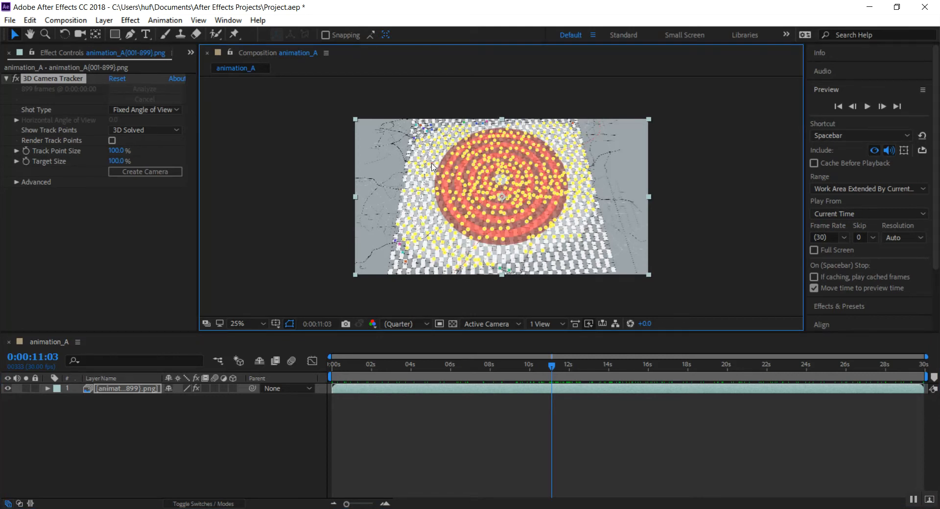
right_click(521, 180)
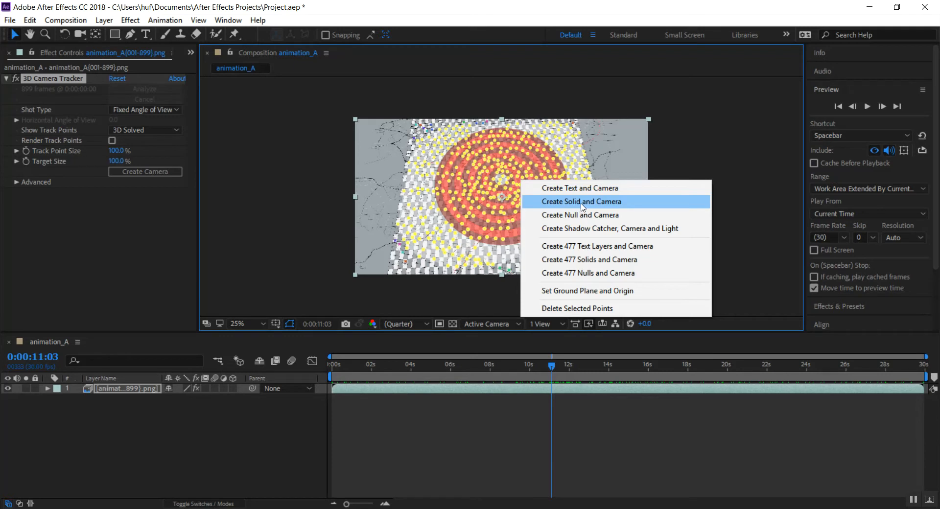
click(583, 205)
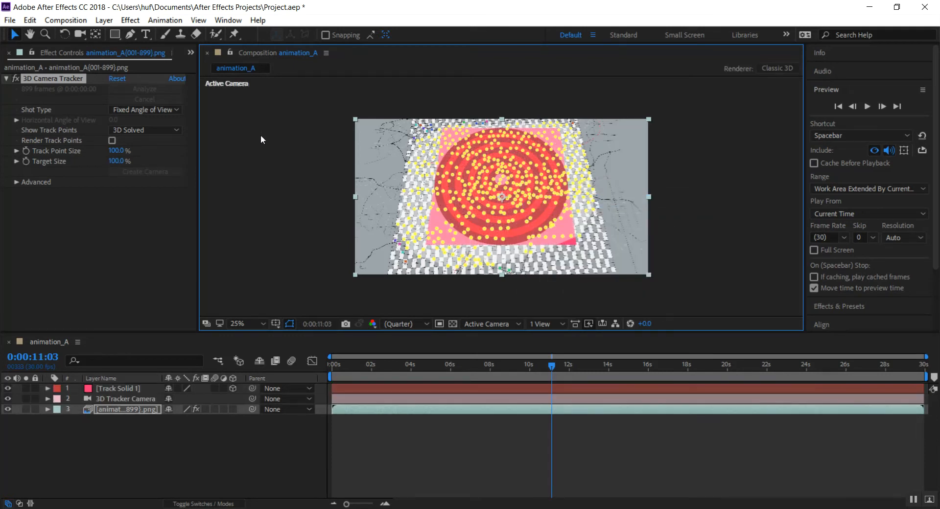
click(221, 438)
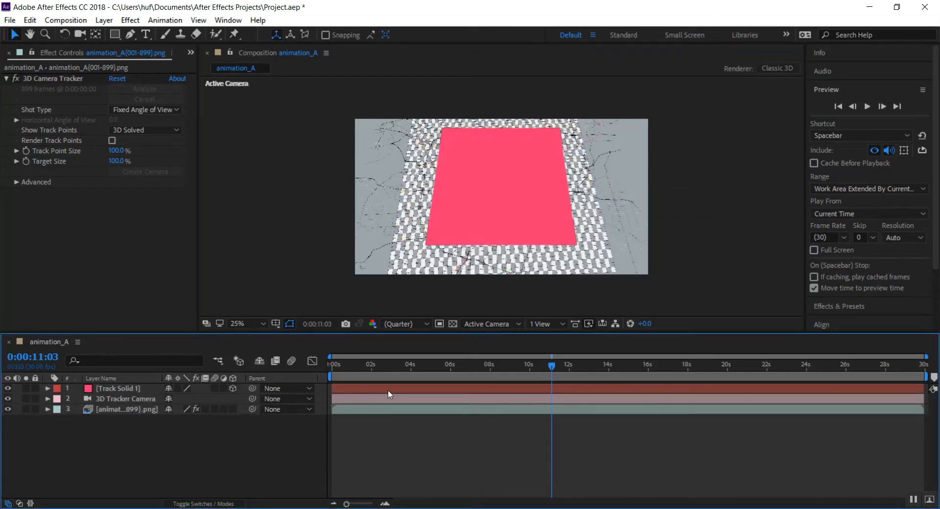
Scrub between about 9 and 17 seconds to check how the track solid follows the camera movement over the grid.
mouse_move(556, 369)
mouse_down()
mouse_move(332, 365)
mouse_move(908, 373)
mouse_move(575, 367)
mouse_up()
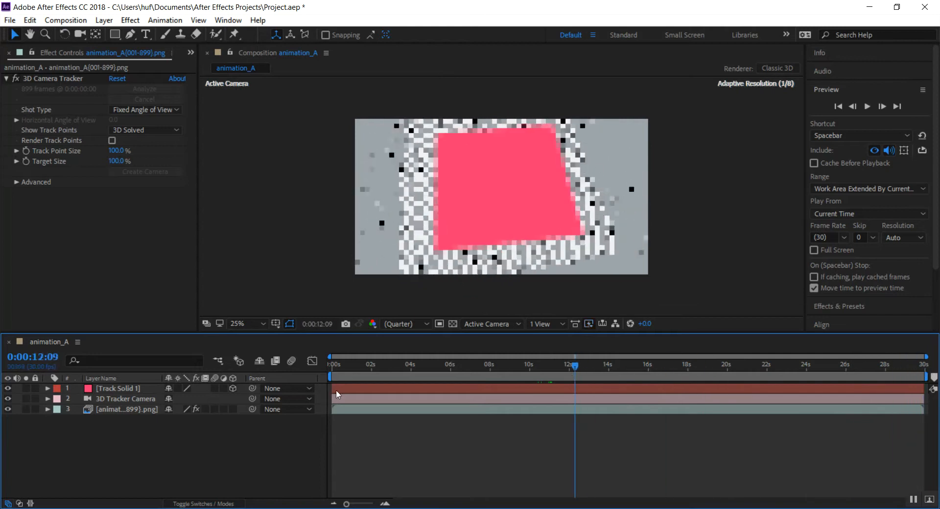
click(96, 391)
click(127, 400)
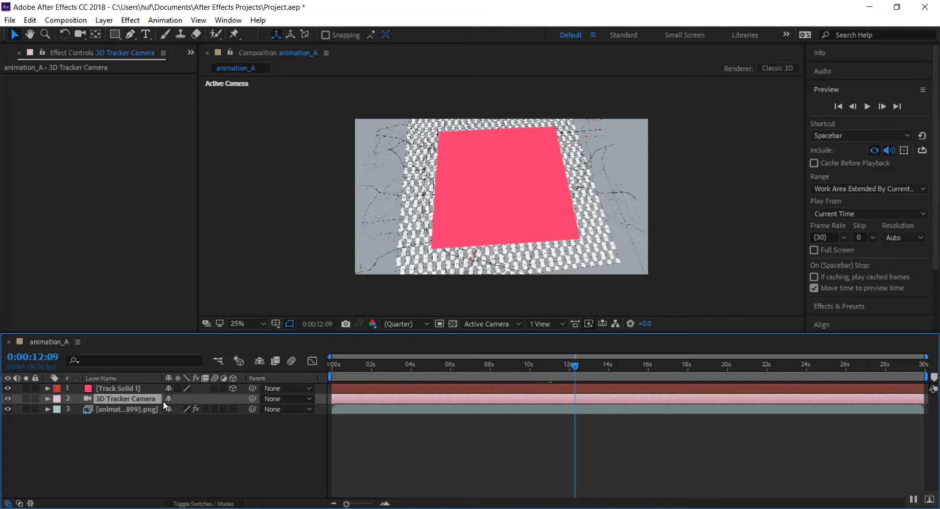
drag(574, 366, 514, 365)
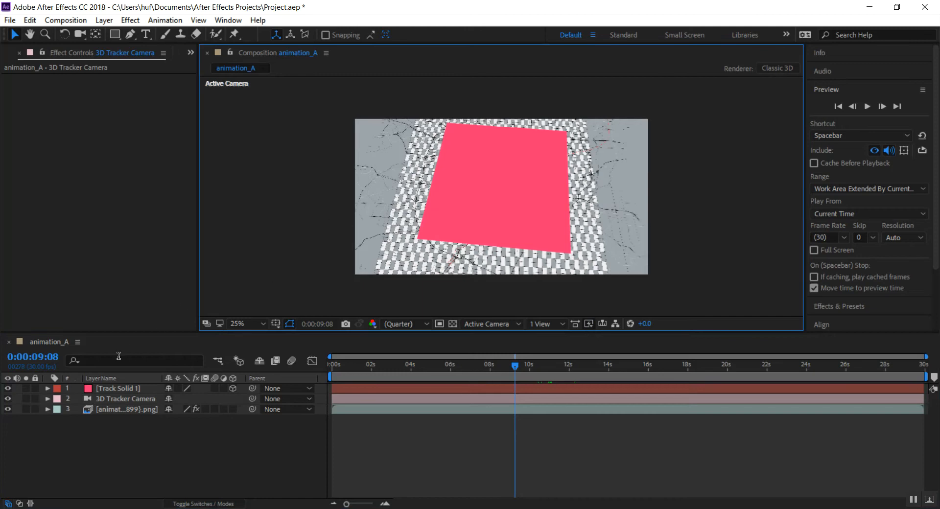
click(123, 390)
drag(522, 367, 660, 367)
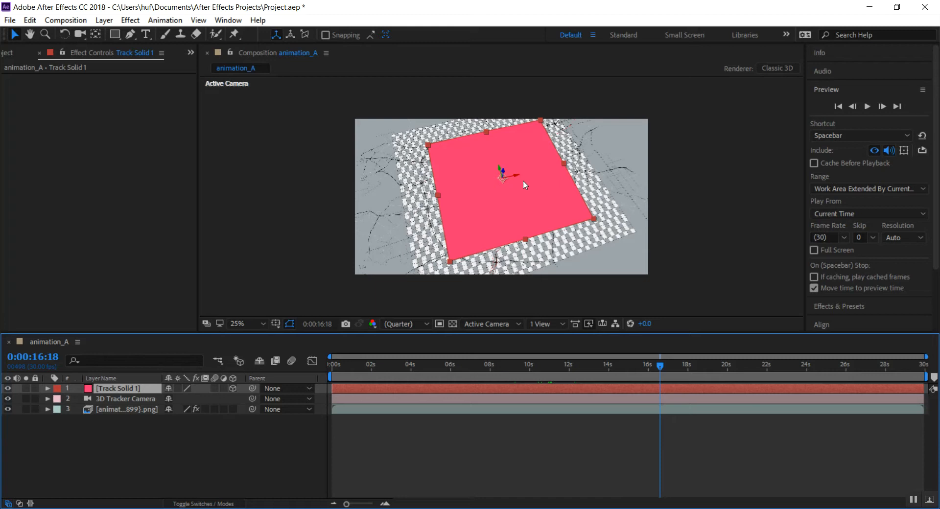
Pre-compose the Track Solid 1 layer as MAP_STL, leaving all attributes in animation_A and opening the new composition.
right_click(111, 387)
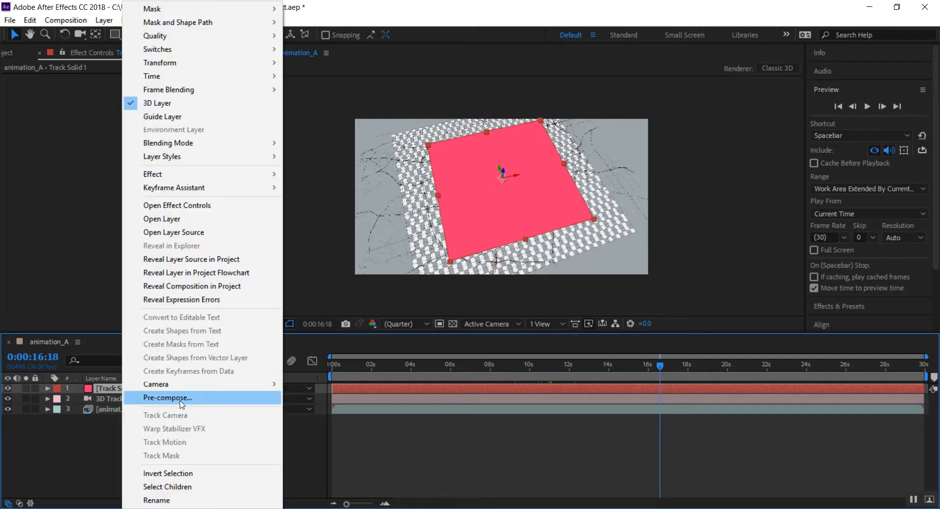
click(166, 397)
drag(462, 159, 443, 148)
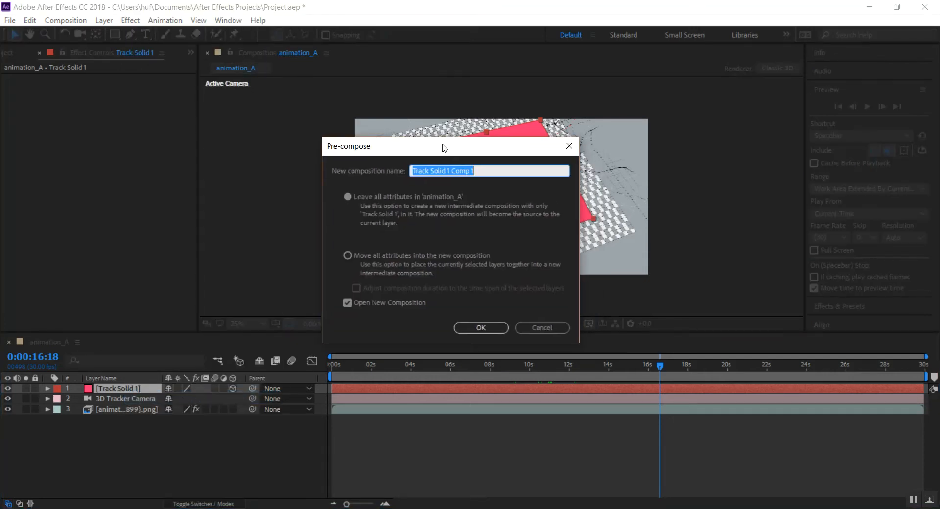
text(MAP_STL)
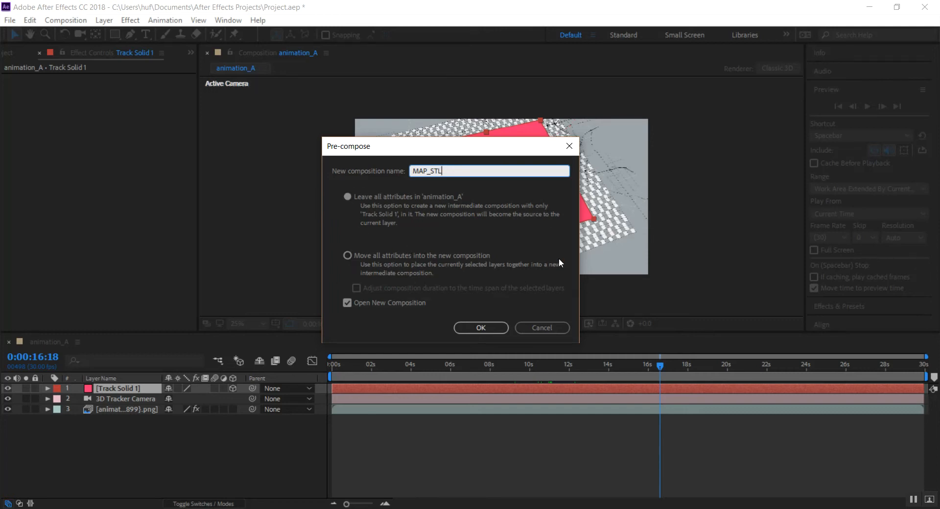
click(491, 329)
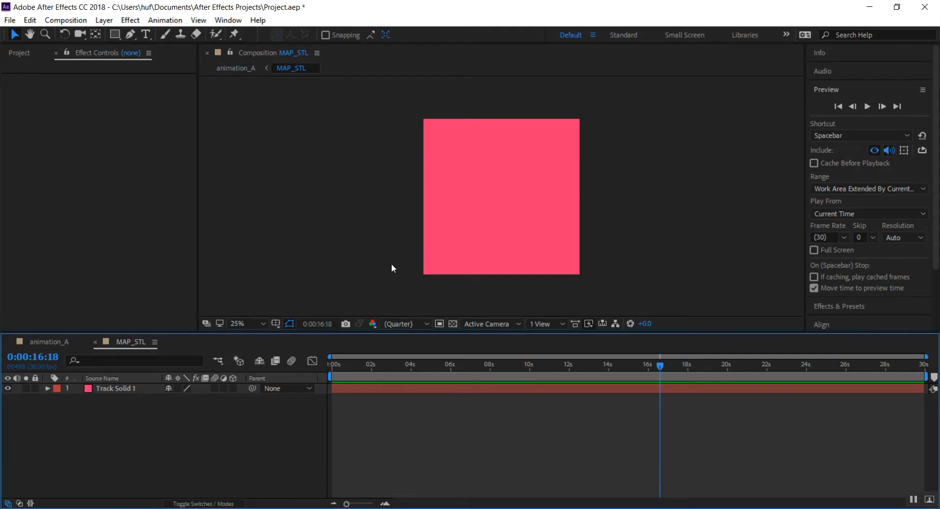
Set the MAP_STL composition's size to 6000 × 6000 px in its composition settings, keeping the aspect ratio locked.
click(18, 54)
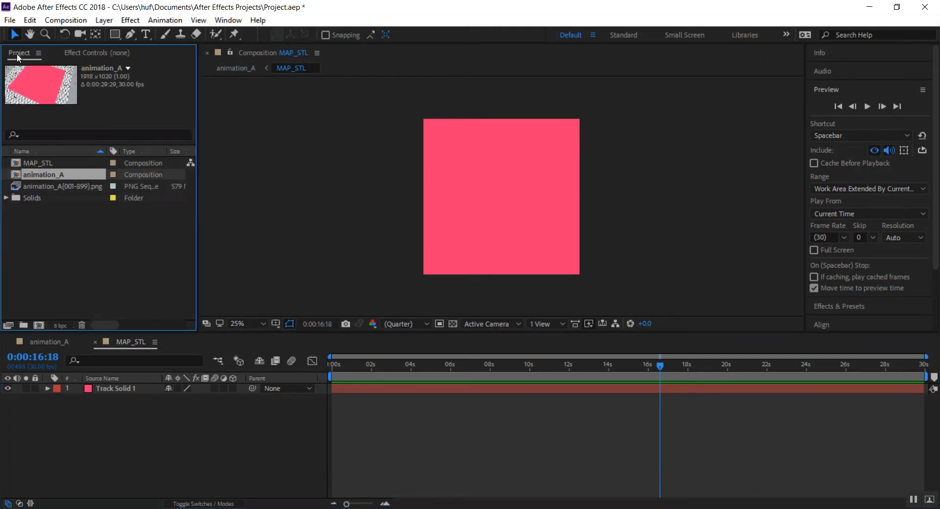
click(57, 220)
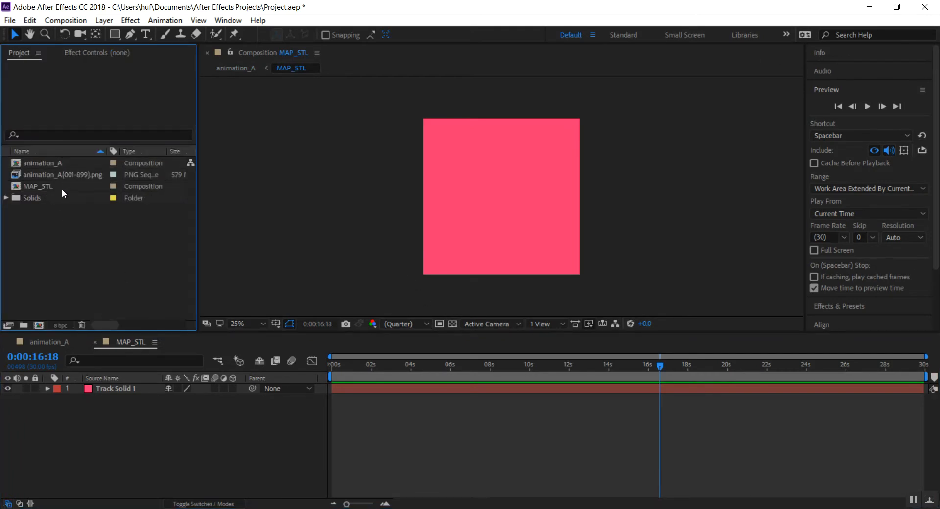
click(62, 188)
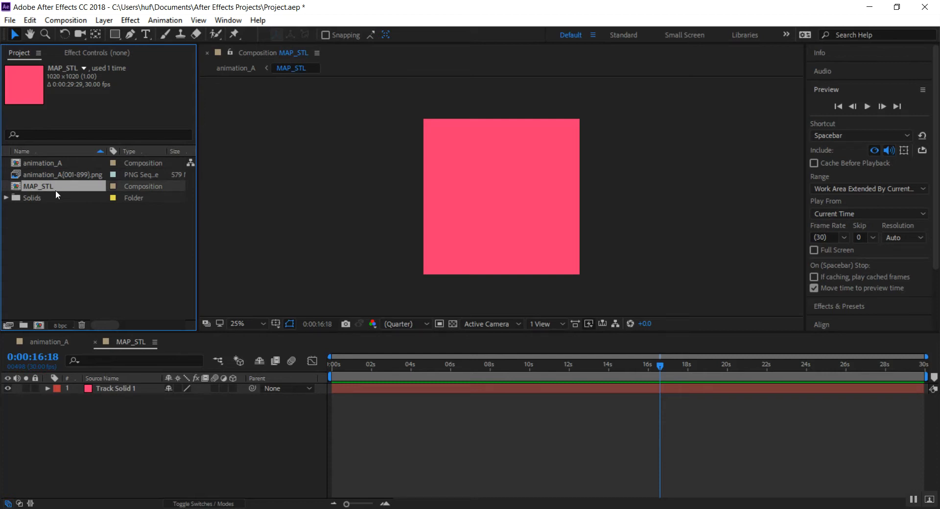
click(42, 198)
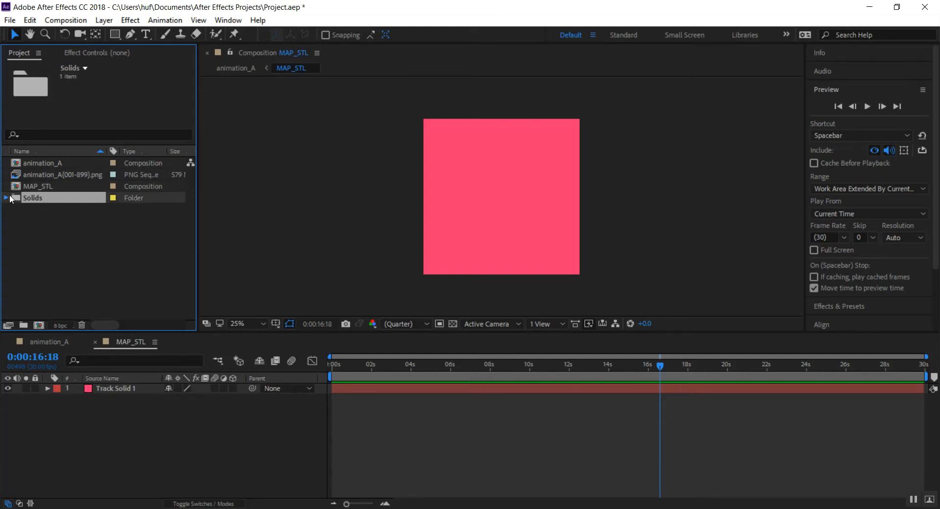
click(84, 222)
click(115, 187)
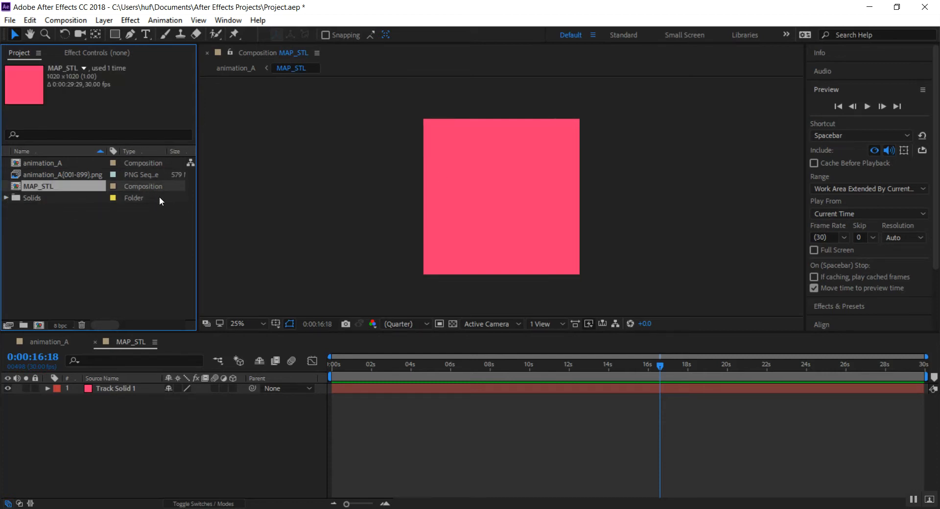
right_click(48, 187)
click(140, 196)
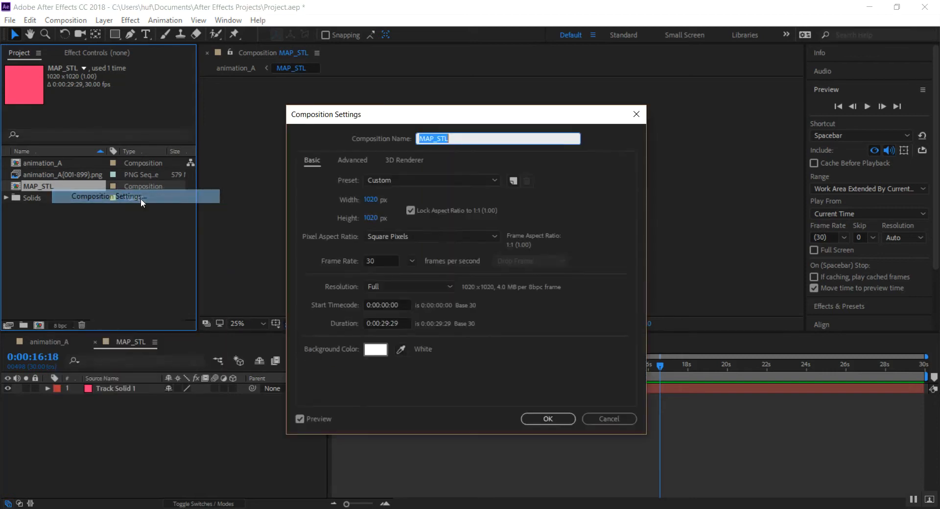
click(377, 199)
text(6000)
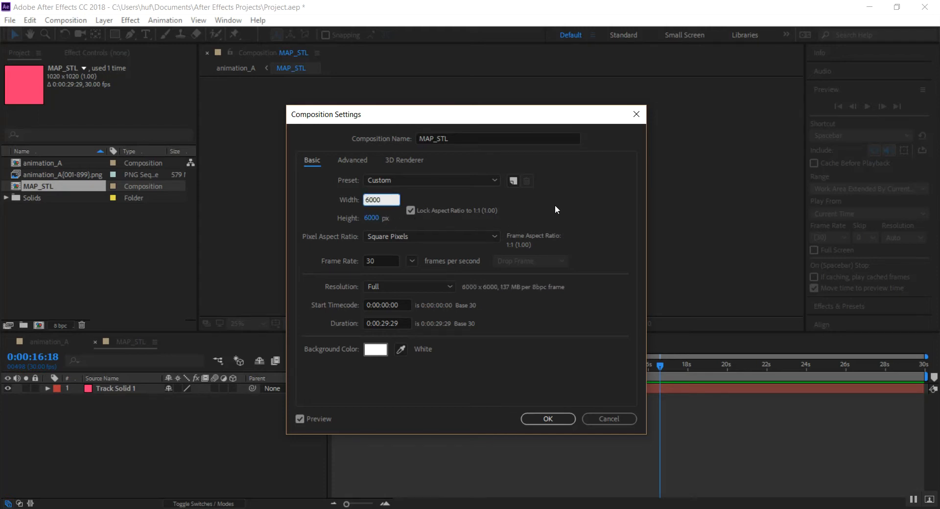
click(555, 211)
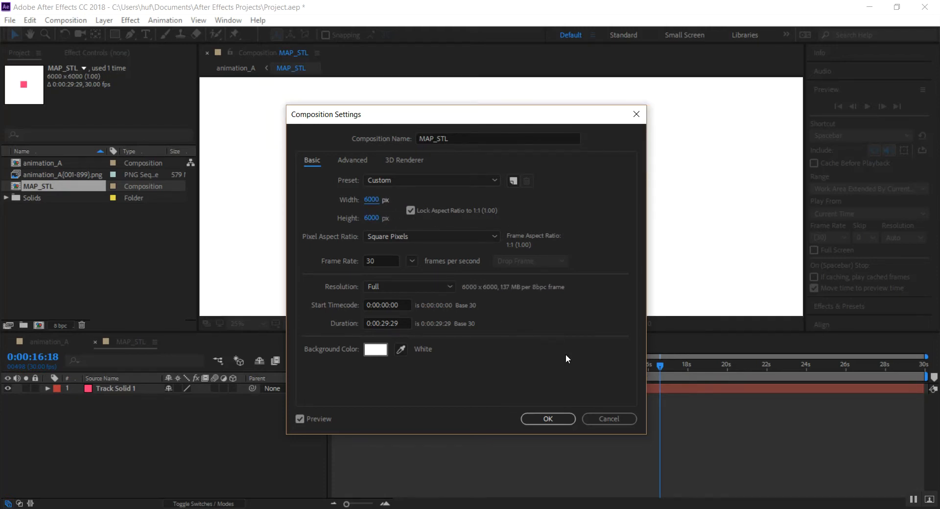
click(565, 423)
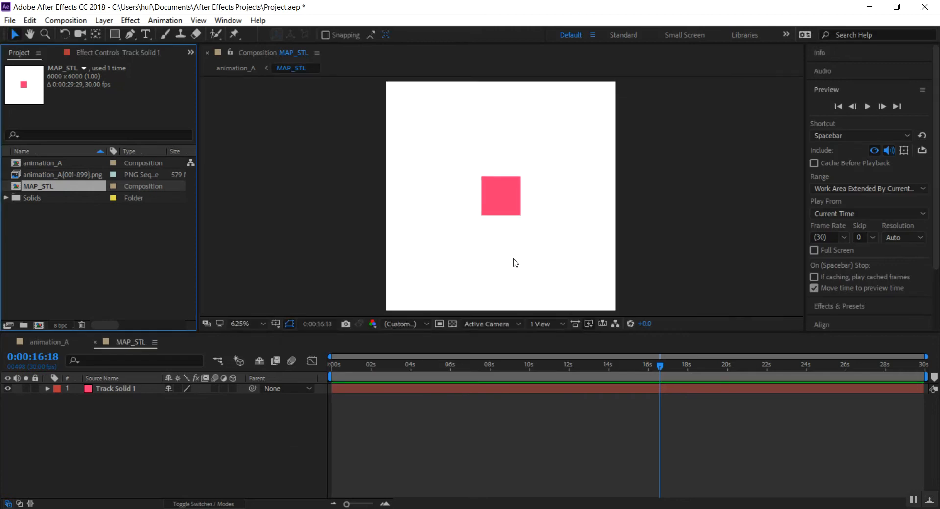
Return to animation_A and go to 0:00:09:11 to check the tracked MAP_STL layer over the checkered grid.
drag(612, 192, 763, 218)
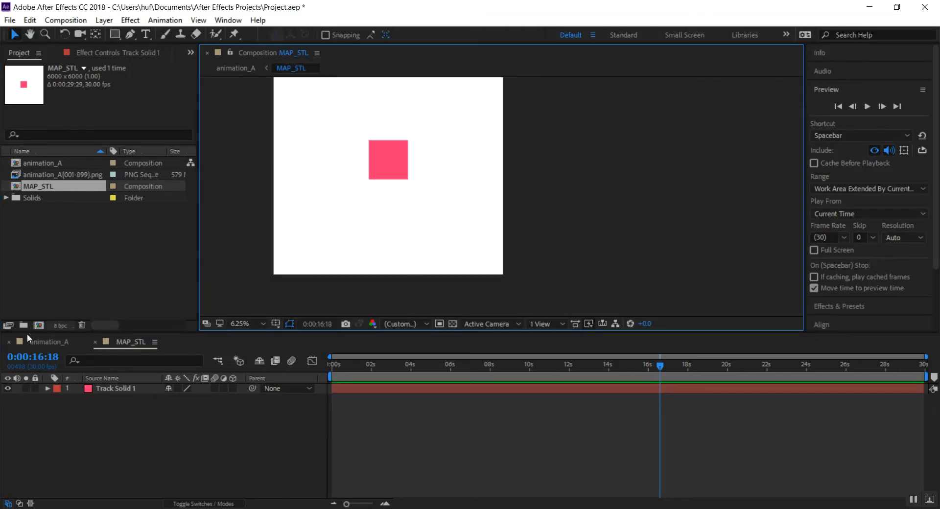
click(37, 341)
drag(660, 367, 518, 365)
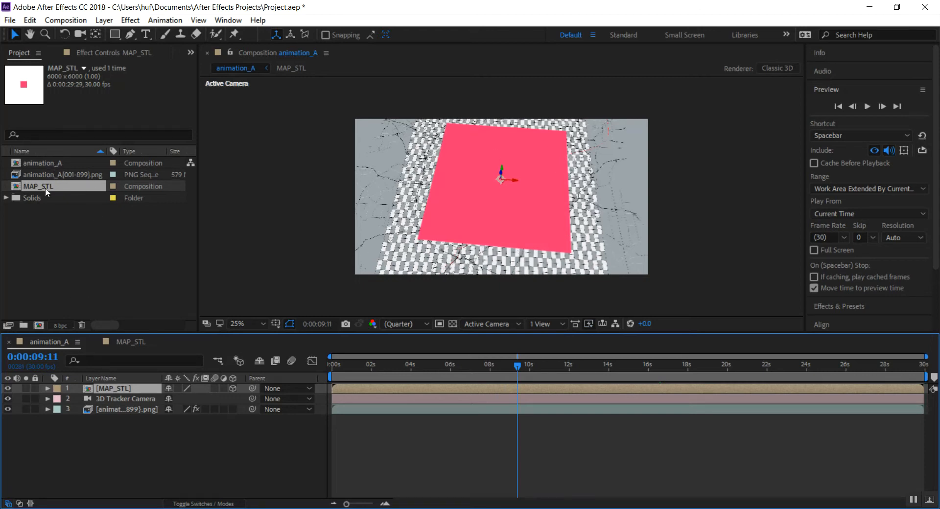
Delete the Track Solid 1 layer from the MAP_STL composition.
click(110, 342)
drag(573, 156, 626, 194)
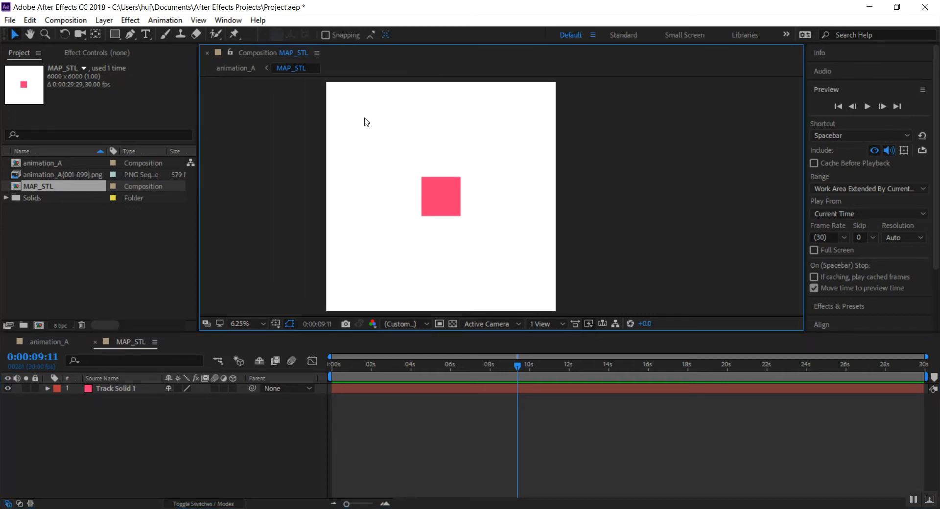
drag(502, 198, 540, 207)
click(470, 196)
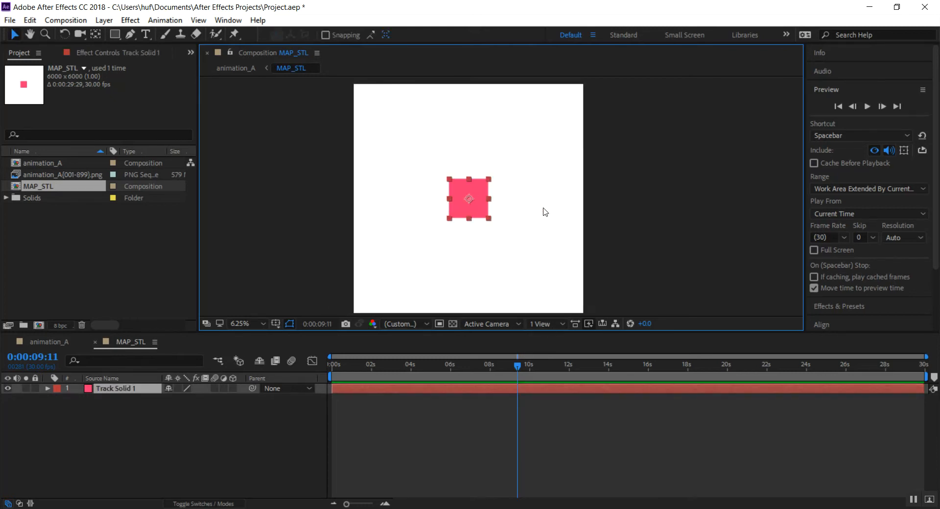
key(Delete)
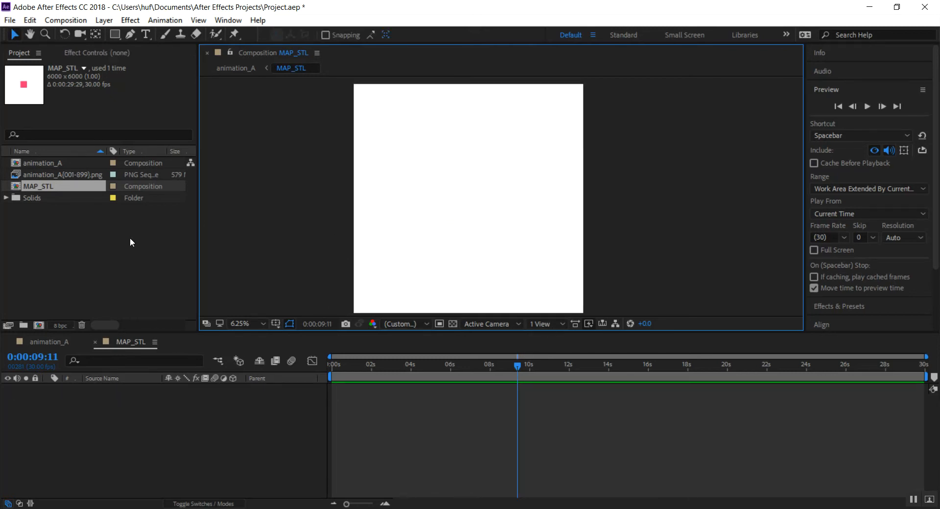
Switch to Illustrator, open STL_Region_Scale.ai and display its layer list.
click(184, 508)
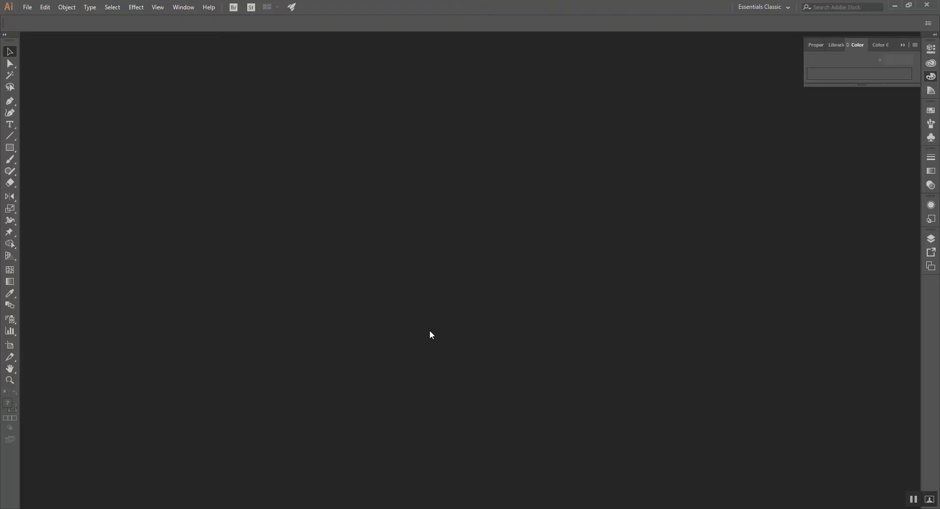
click(28, 7)
mouse_move(89, 50)
click(214, 52)
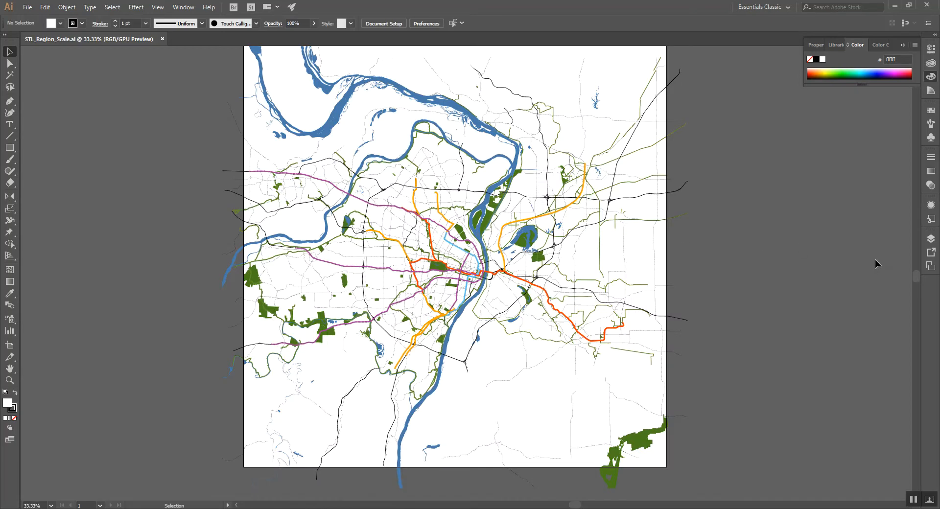
click(934, 239)
click(720, 266)
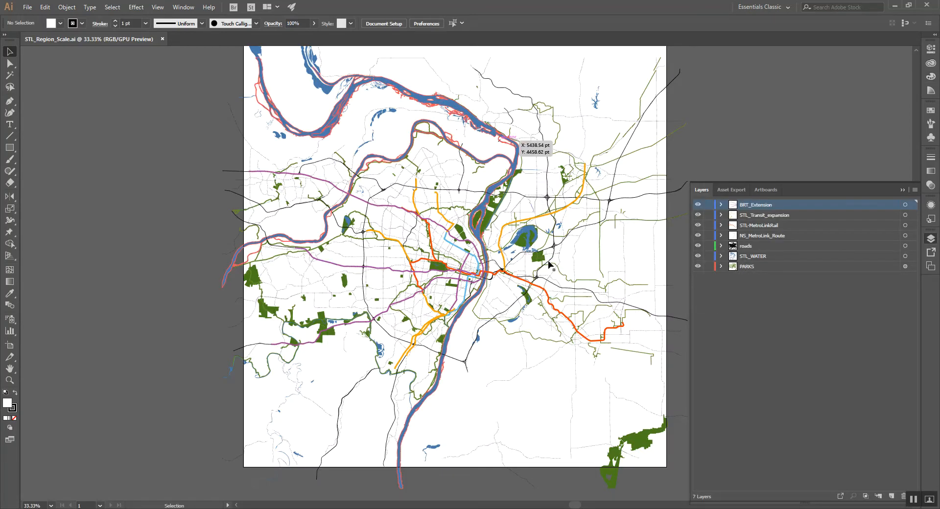
Go through the map's transit, road, water and park layers to review how the artwork is organized.
drag(556, 70, 544, 84)
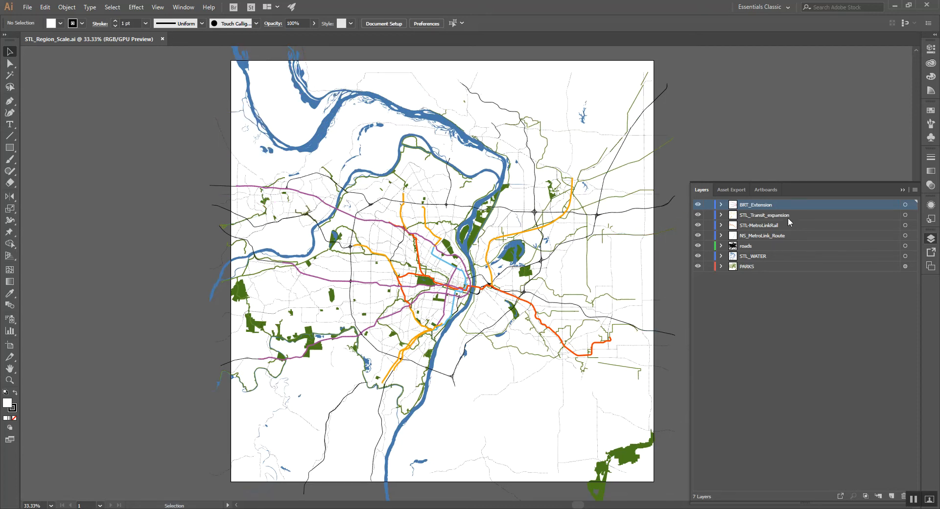
click(758, 215)
click(760, 225)
click(763, 235)
click(764, 246)
click(766, 256)
click(769, 266)
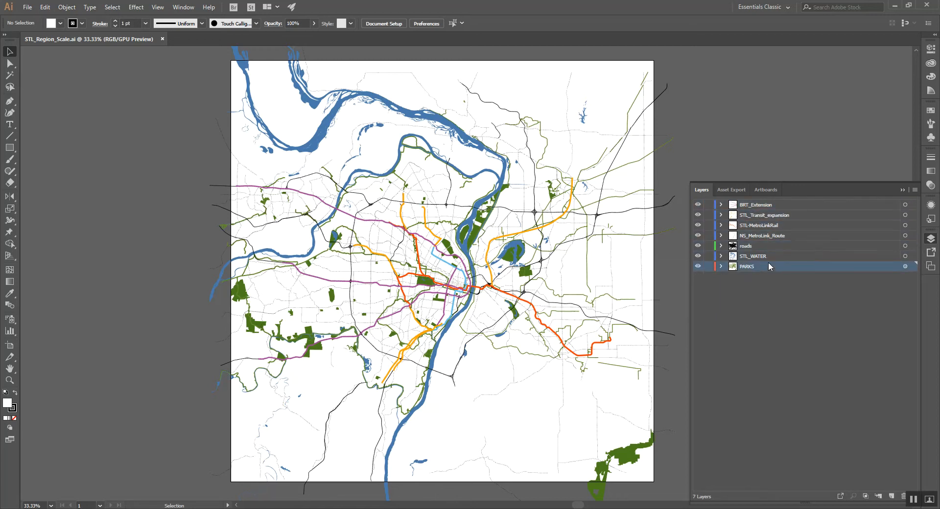
click(759, 258)
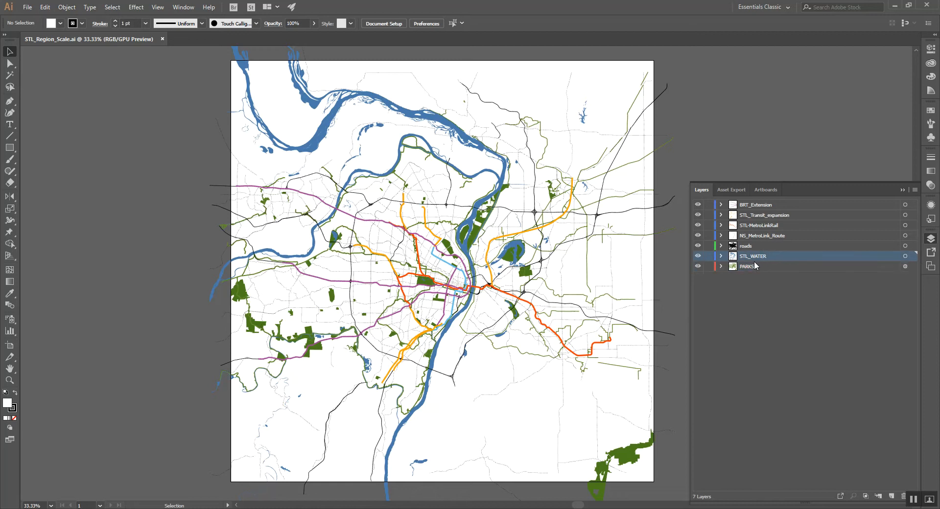
click(754, 267)
click(760, 246)
click(763, 236)
click(766, 225)
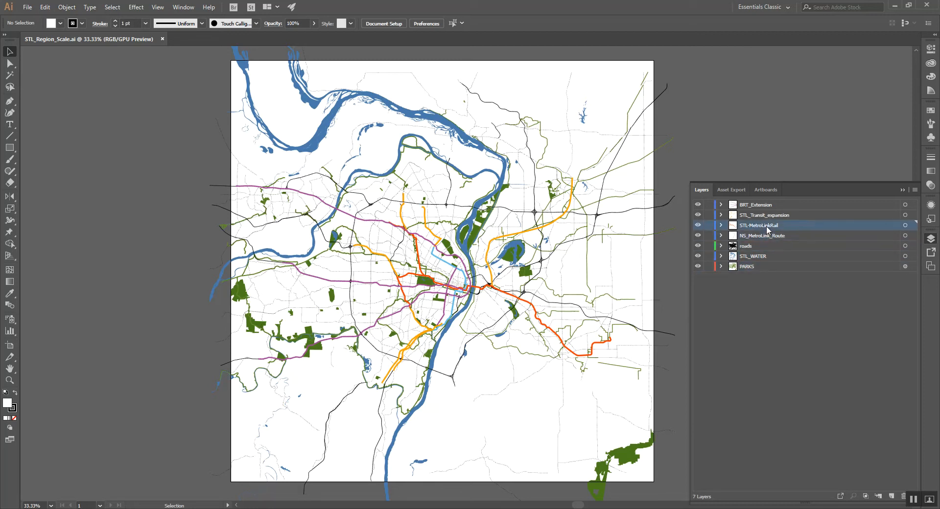
click(769, 216)
click(771, 205)
click(769, 215)
click(767, 226)
click(768, 236)
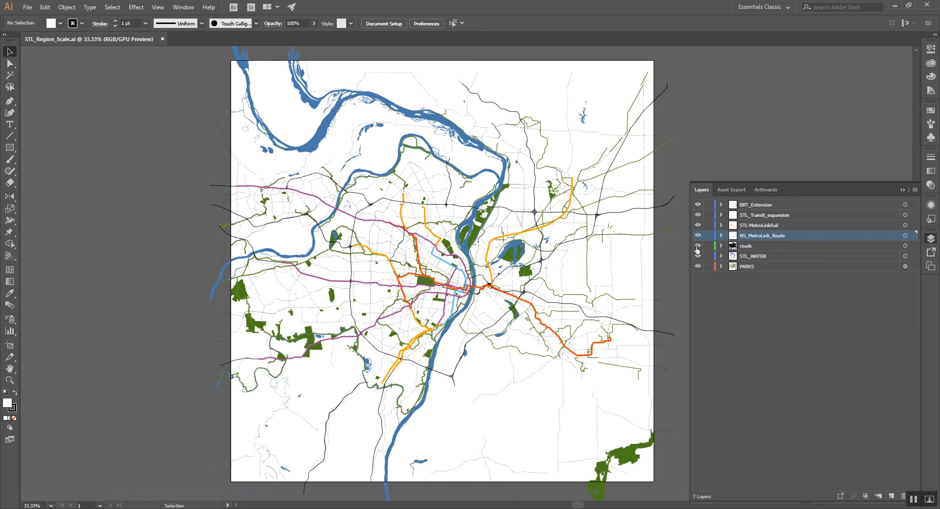
Hide and show the roads layer to check which linework it contains.
click(720, 245)
click(720, 246)
click(741, 249)
click(698, 247)
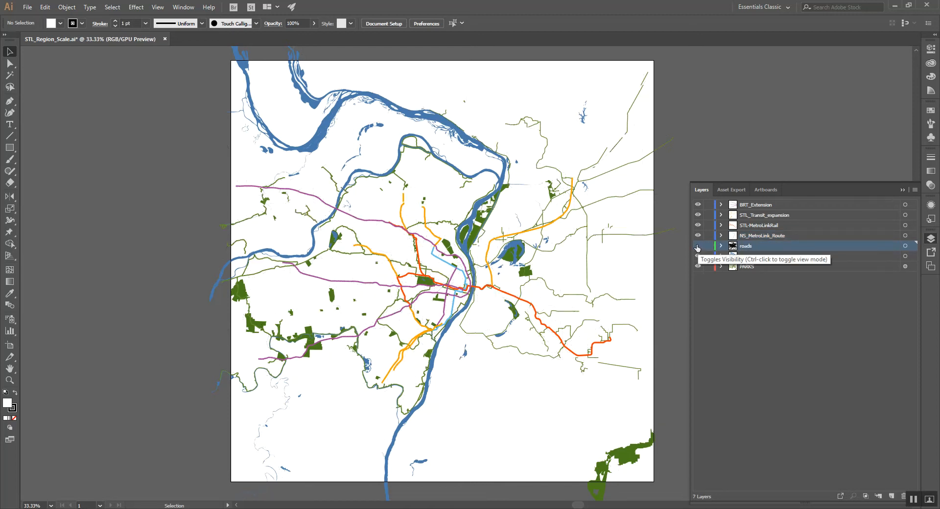
click(698, 246)
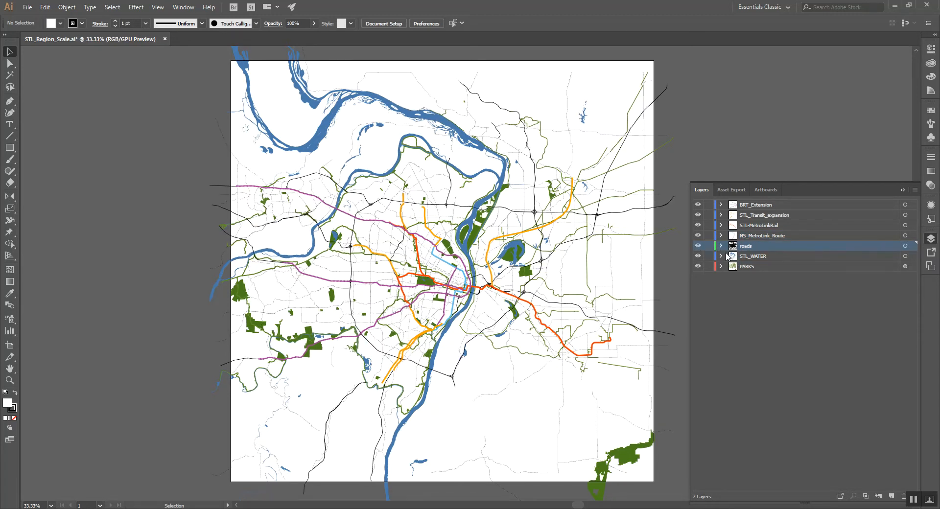
click(698, 246)
click(698, 246)
Switch back to After Effects and import STL_Region_Scale.ai from the Desktop as a Composition with Document Size footage dimensions.
click(894, 5)
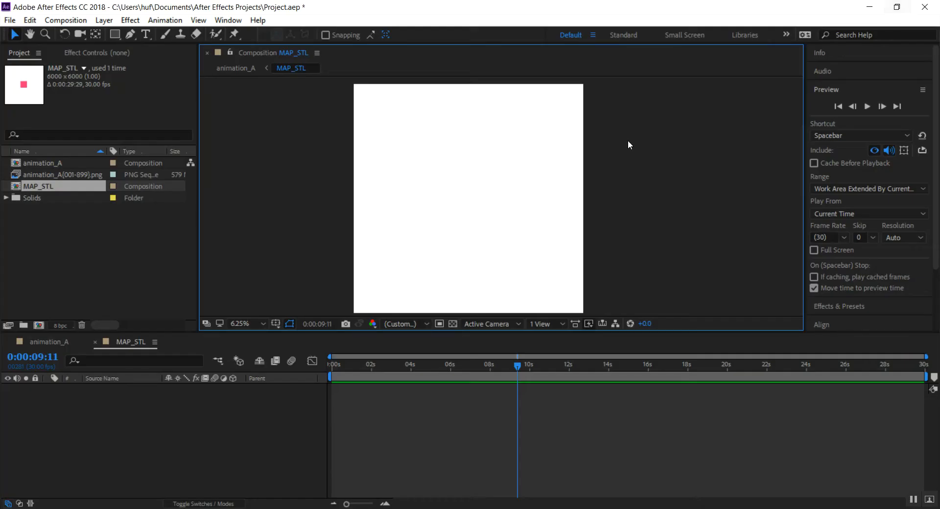
click(77, 253)
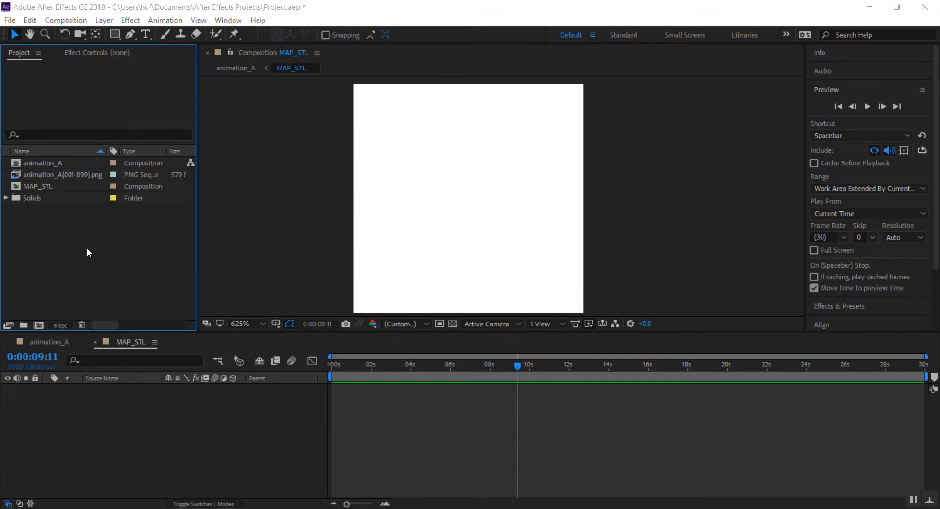
double_click(87, 248)
click(201, 131)
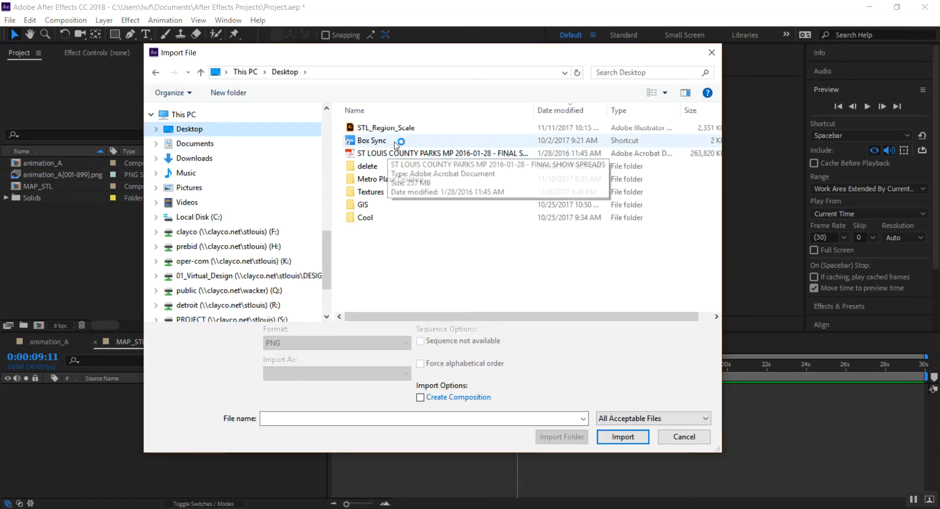
click(428, 130)
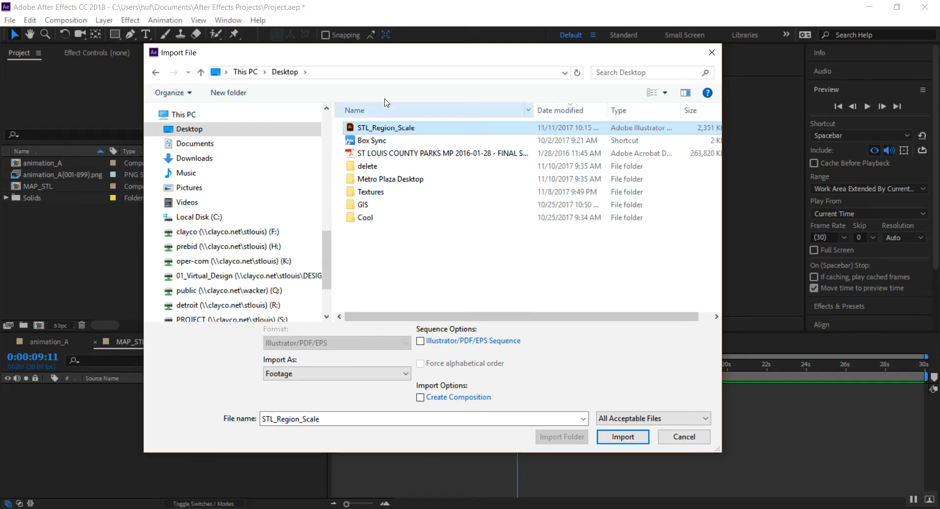
click(622, 437)
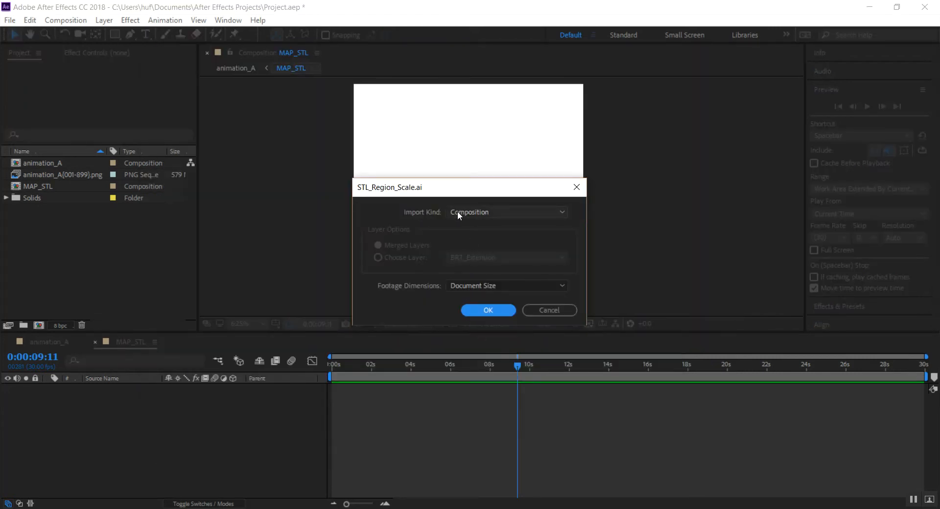
click(498, 288)
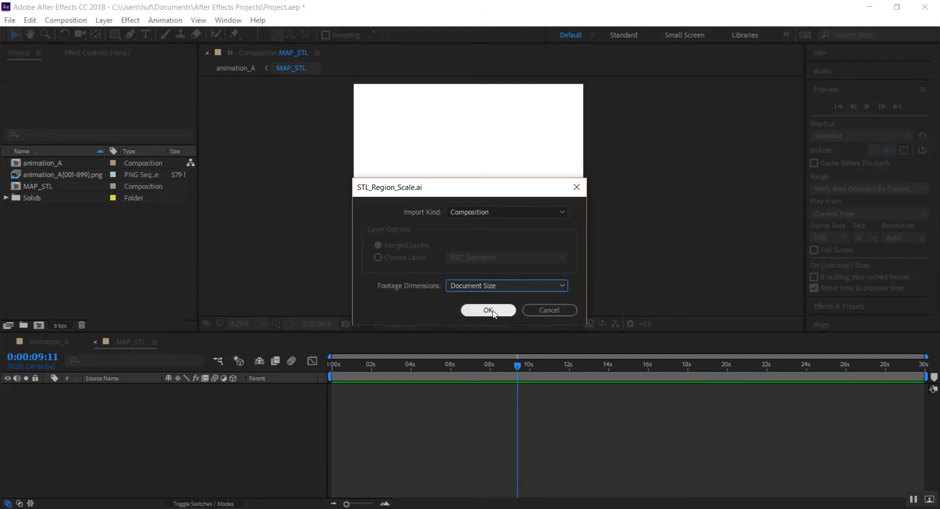
click(482, 310)
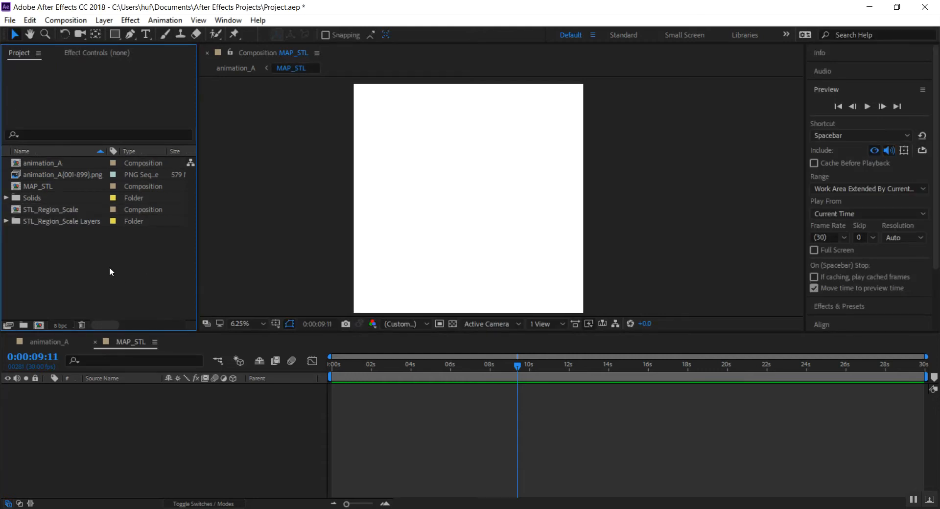
Open the STL_Region_Scale composition and expand the STL_Region_Scale Layers folder to review the imported map layers.
double_click(62, 210)
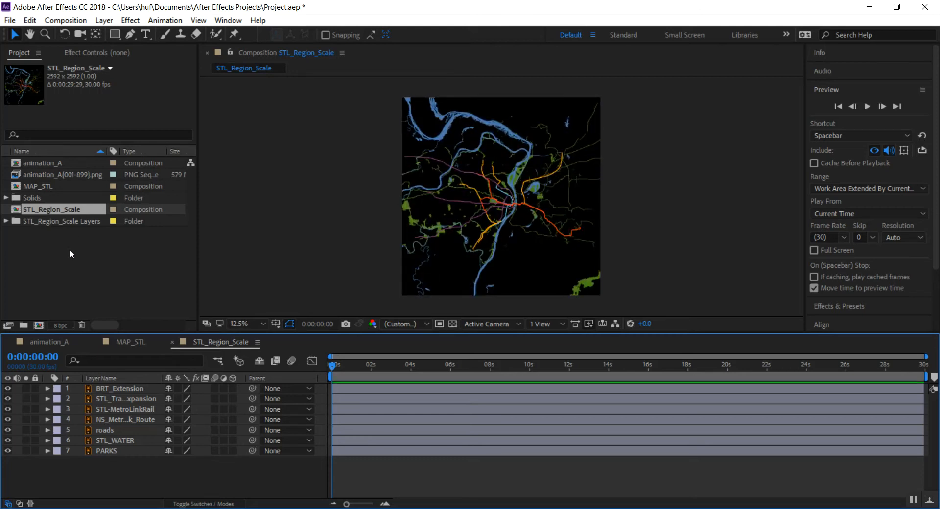
click(7, 218)
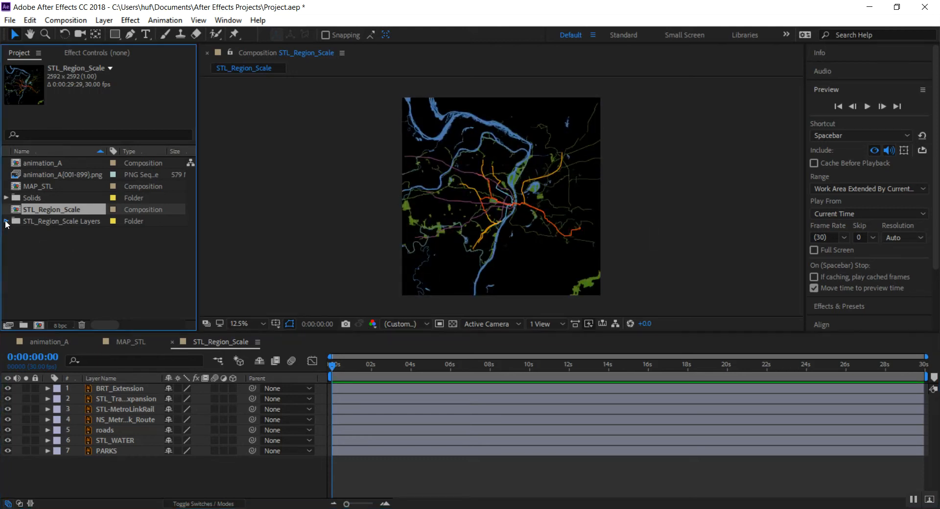
click(66, 223)
click(82, 236)
click(81, 247)
click(82, 258)
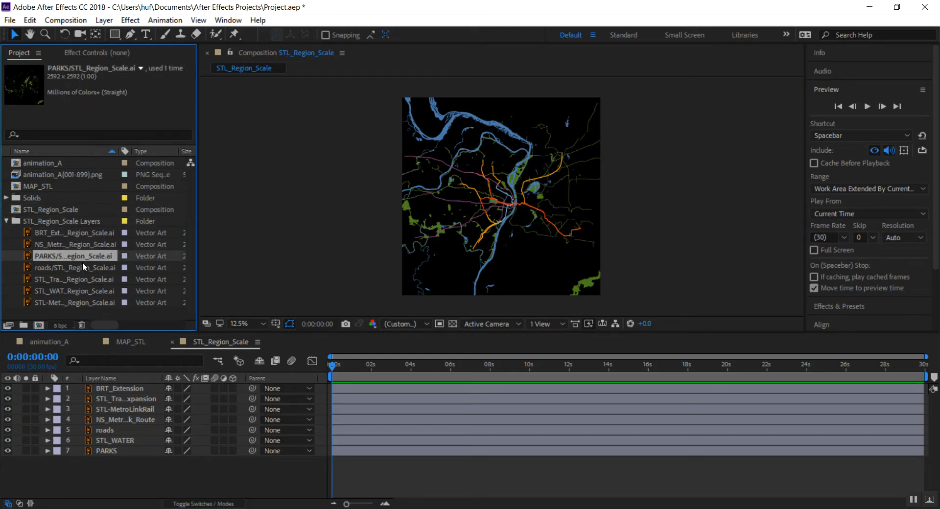
click(85, 281)
click(87, 293)
click(71, 223)
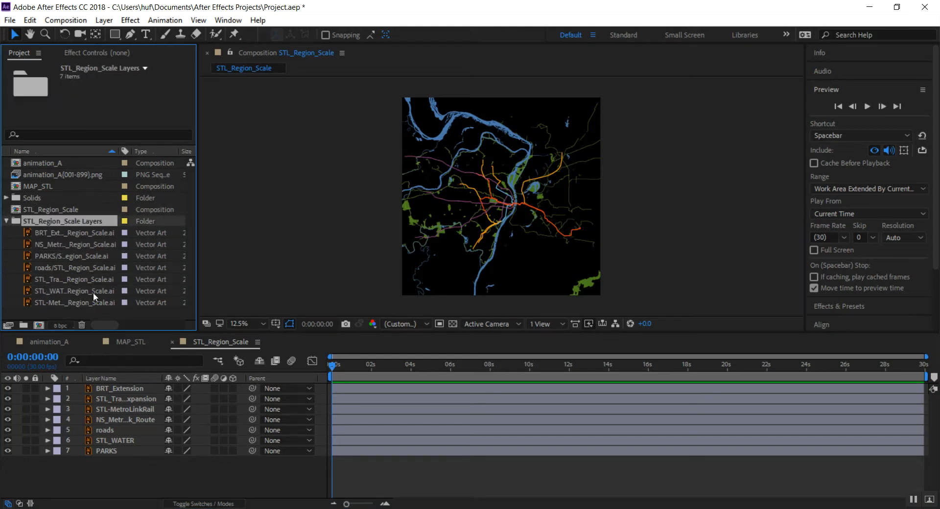
Add all the map layers from the STL_Region_Scale Layers folder to the MAP_STL composition.
click(7, 221)
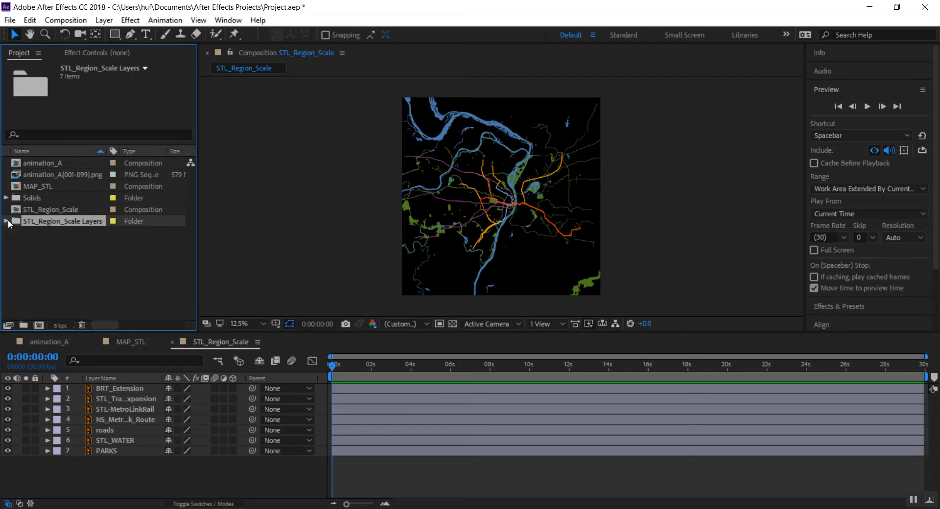
click(139, 344)
mouse_move(347, 227)
mouse_down()
mouse_move(329, 212)
mouse_move(345, 221)
mouse_up()
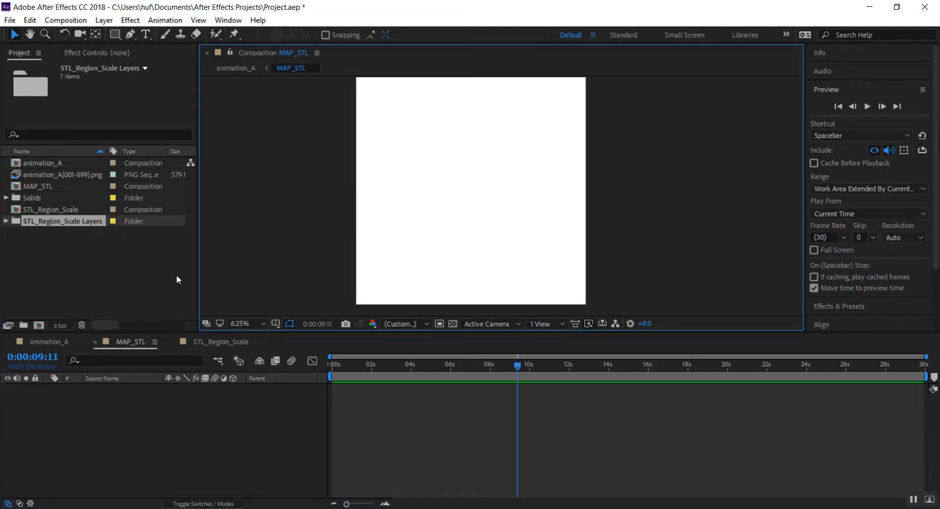
click(74, 341)
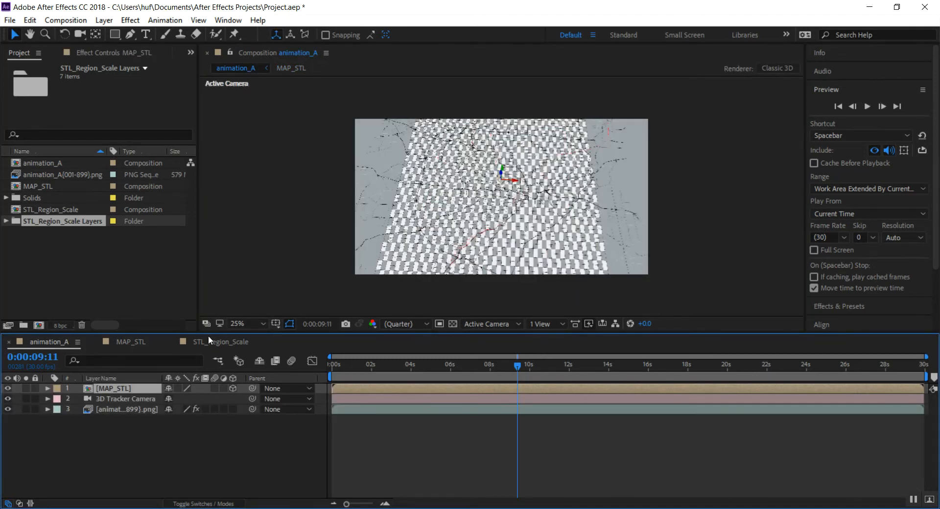
click(148, 346)
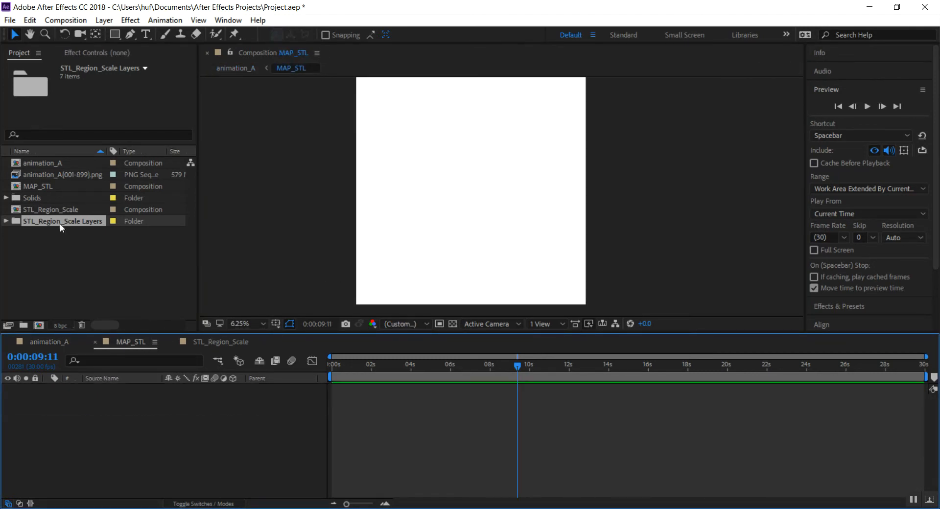
double_click(39, 220)
drag(39, 220, 514, 178)
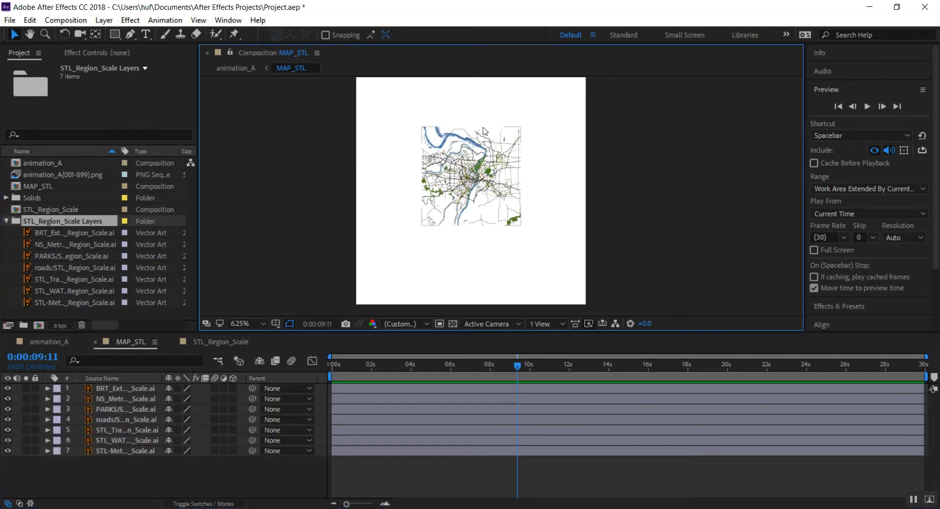
Select all seven map layers in MAP_STL and apply Fit to Comp to them.
mouse_move(550, 216)
mouse_down()
mouse_move(569, 205)
mouse_move(559, 230)
mouse_move(561, 215)
mouse_up()
drag(567, 248, 401, 109)
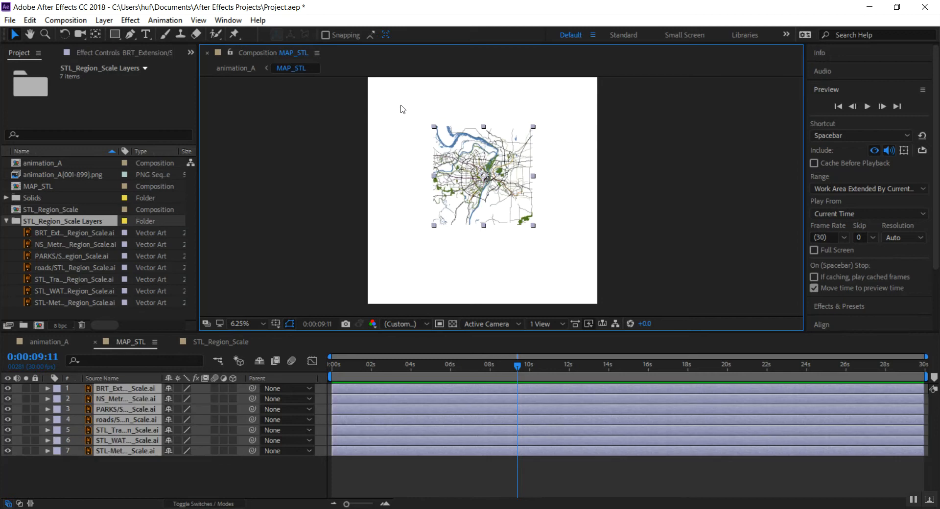
right_click(499, 171)
mouse_move(541, 115)
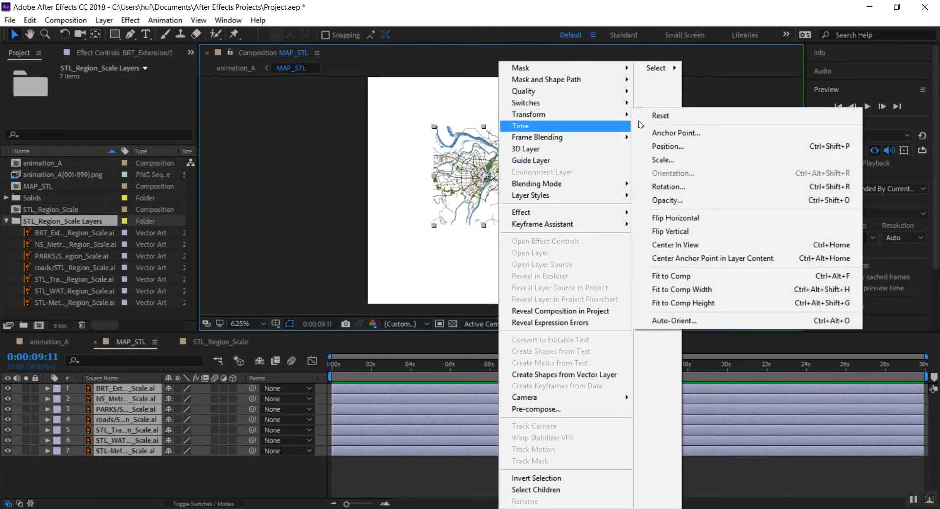
click(714, 276)
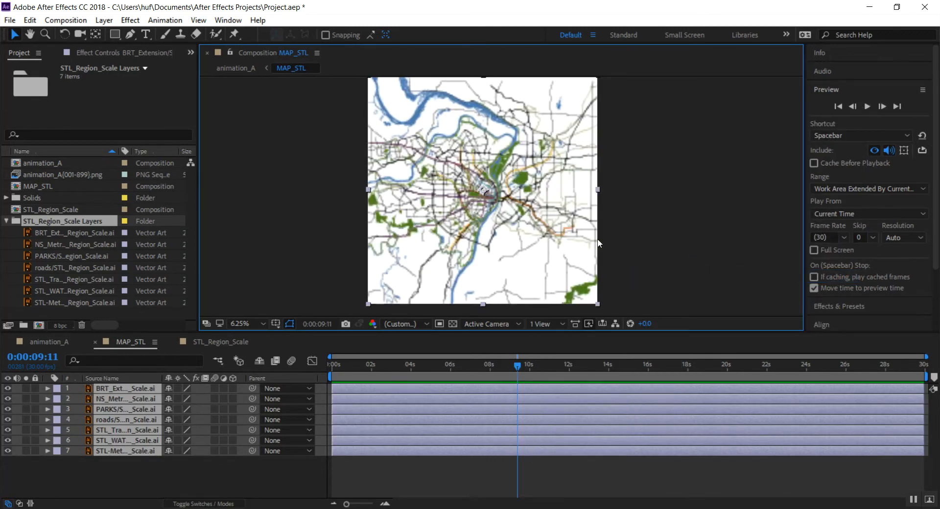
Turn on Continuously Rasterize for all seven map layers and inspect the linework up close.
click(274, 155)
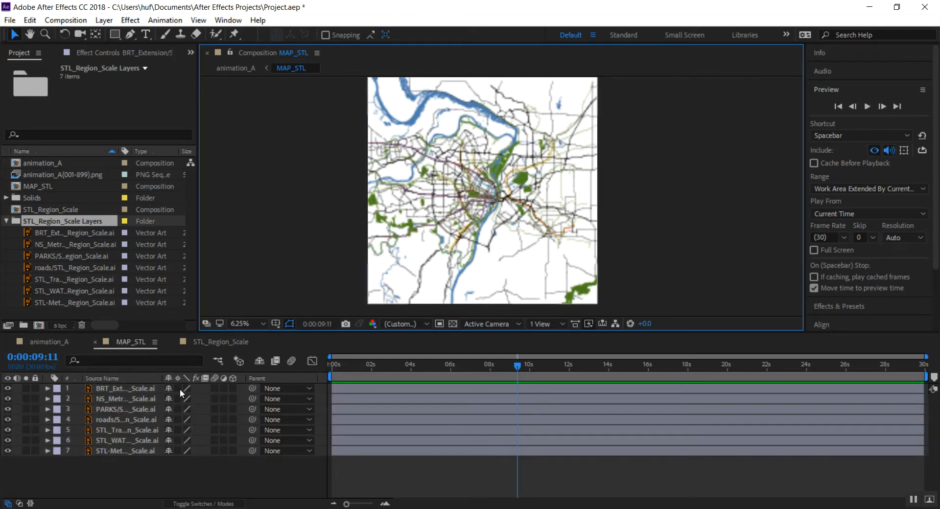
drag(177, 388, 178, 400)
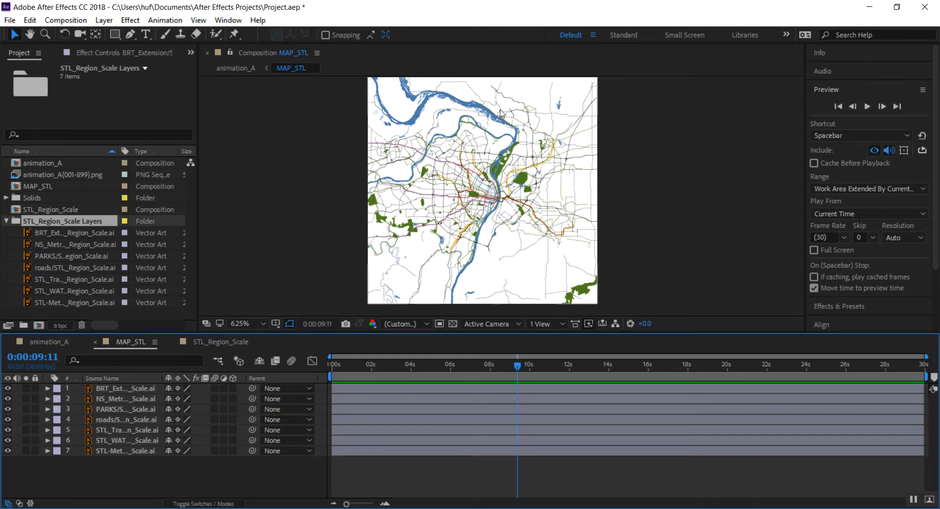
scroll(501, 197, up, 4)
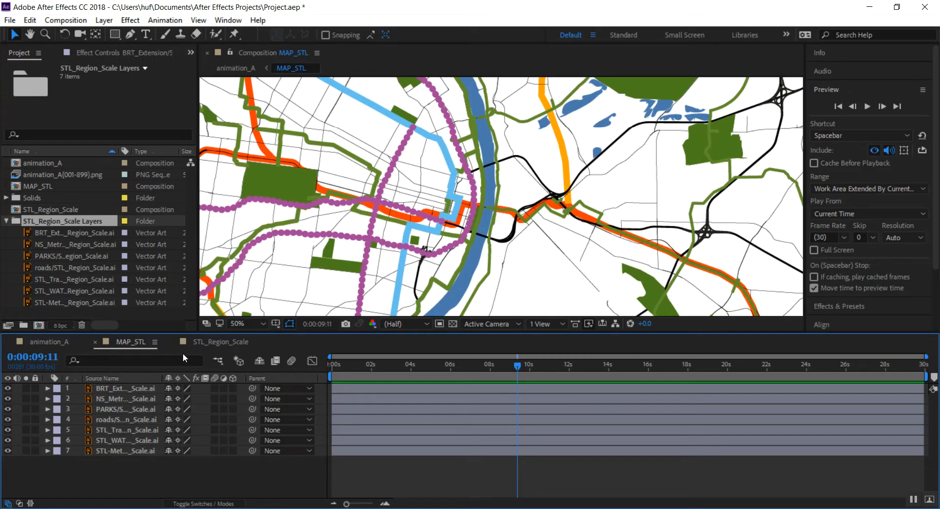
drag(457, 223, 514, 192)
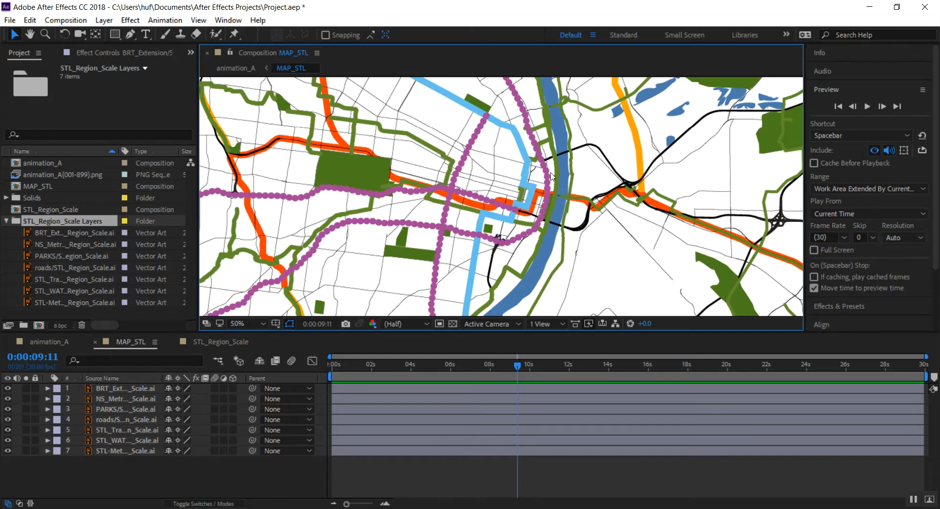
scroll(513, 186, down, 6)
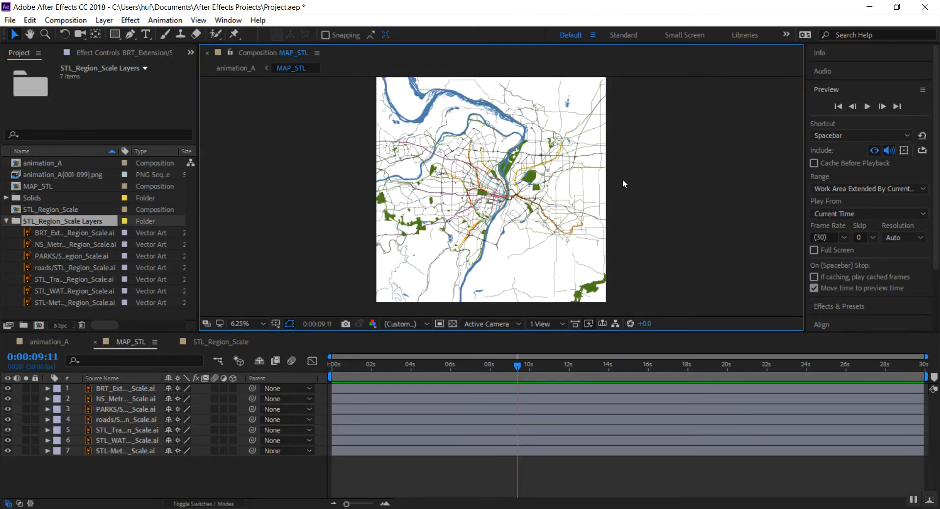
In animation_A, go to 0:00:13:06 and scale the MAP_STL layer to about 46.7% to match the rendered map beneath it.
click(49, 342)
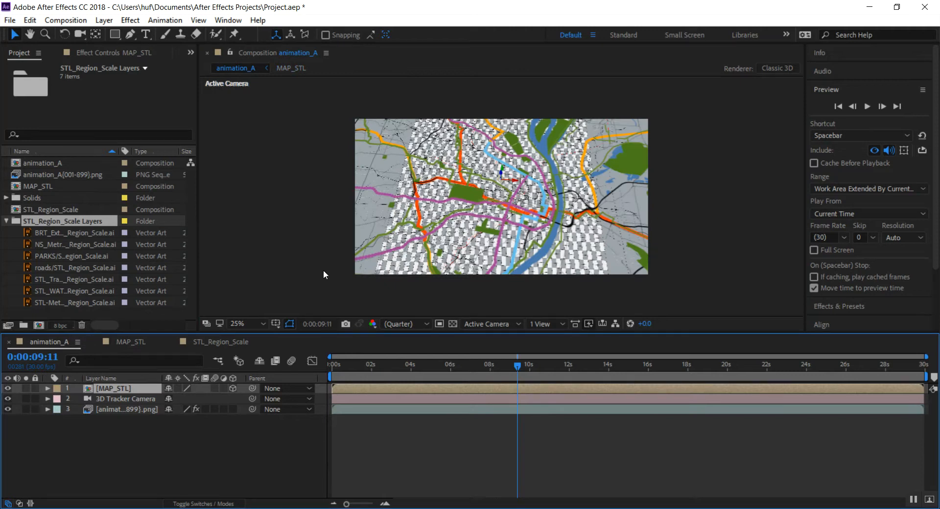
drag(518, 365, 593, 378)
scroll(571, 219, down, 1)
scroll(569, 216, down, 1)
scroll(554, 219, up, 1)
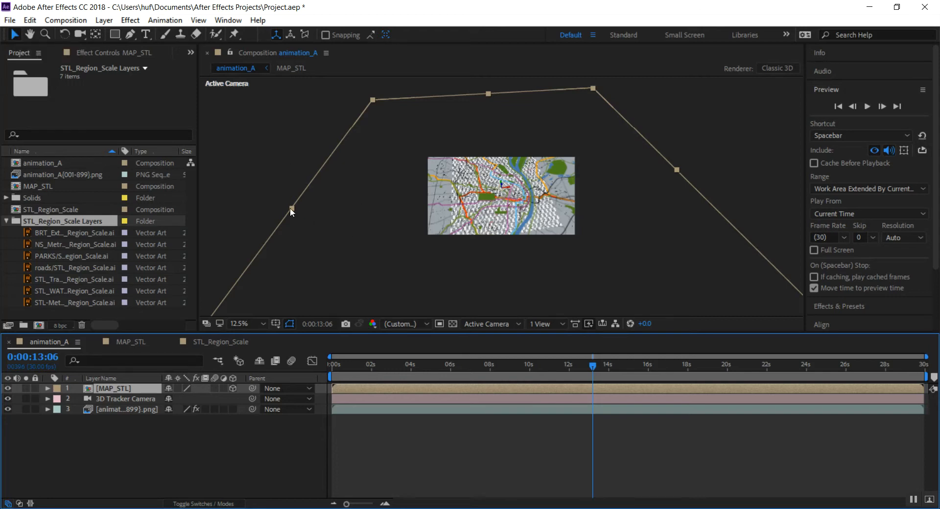
drag(291, 208, 424, 217)
scroll(422, 206, up, 2)
scroll(420, 190, down, 1)
click(349, 192)
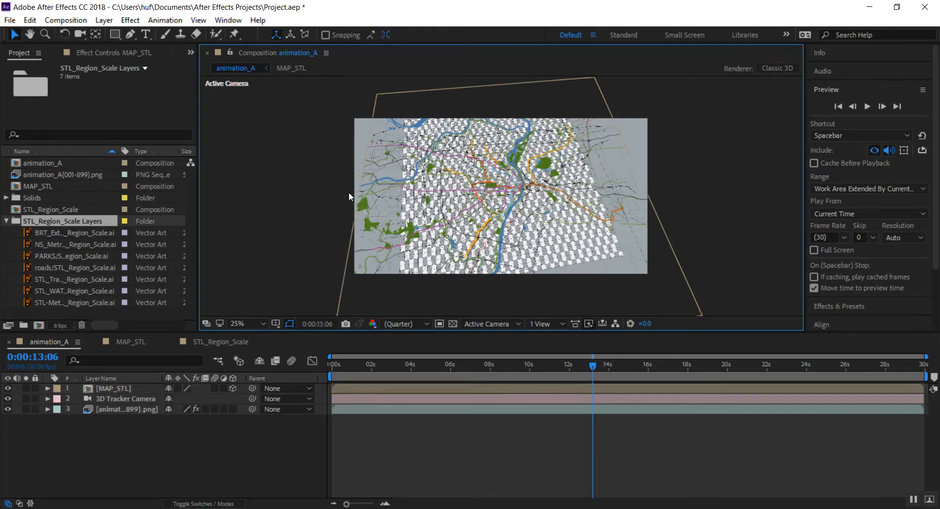
click(358, 194)
drag(358, 195, 314, 198)
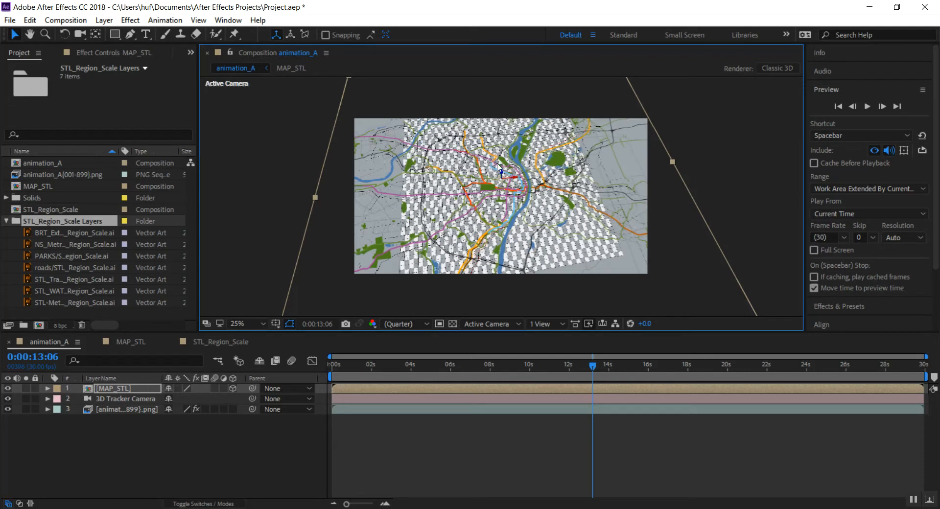
Align MAP_STL to the render with position 957.1, 377.2, -166.8, scale 47.3%, orientation 330.0°, 359.9°, 20.7° and Z Rotation 1.0°.
drag(499, 168, 501, 186)
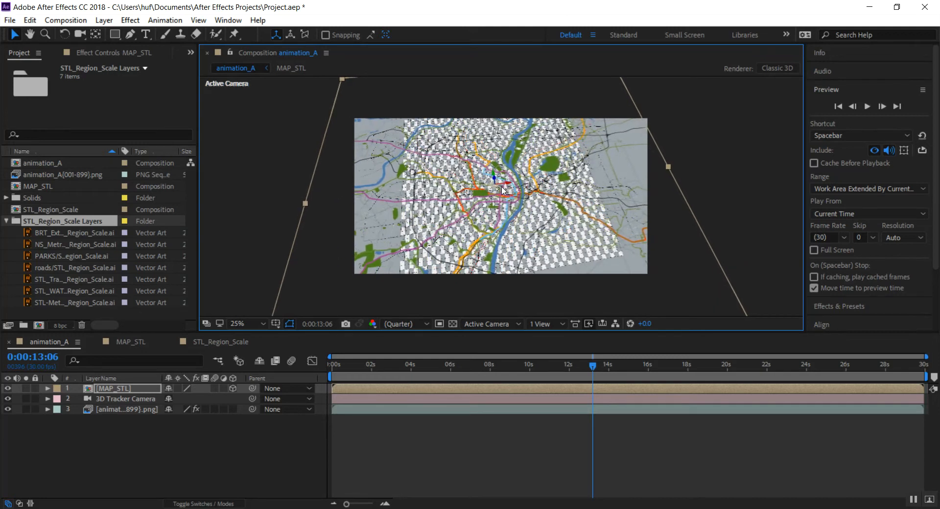
click(48, 388)
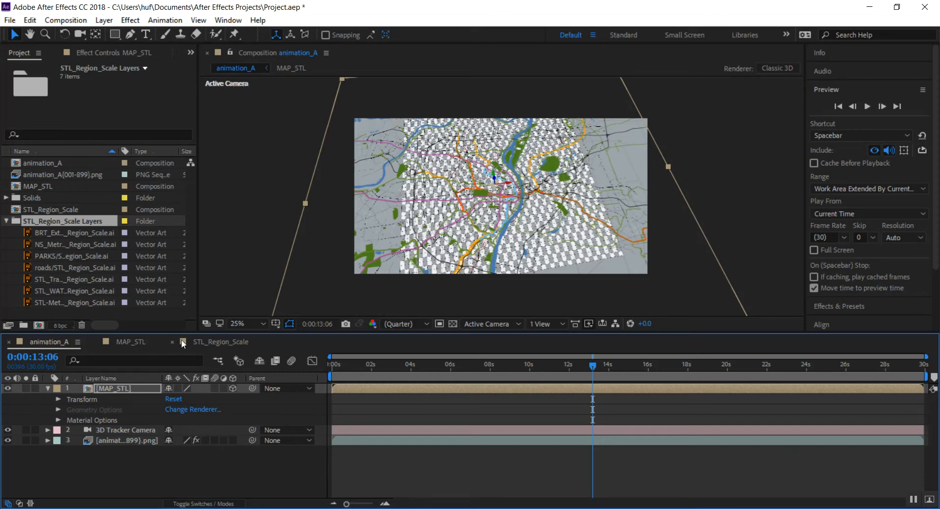
drag(171, 333, 174, 282)
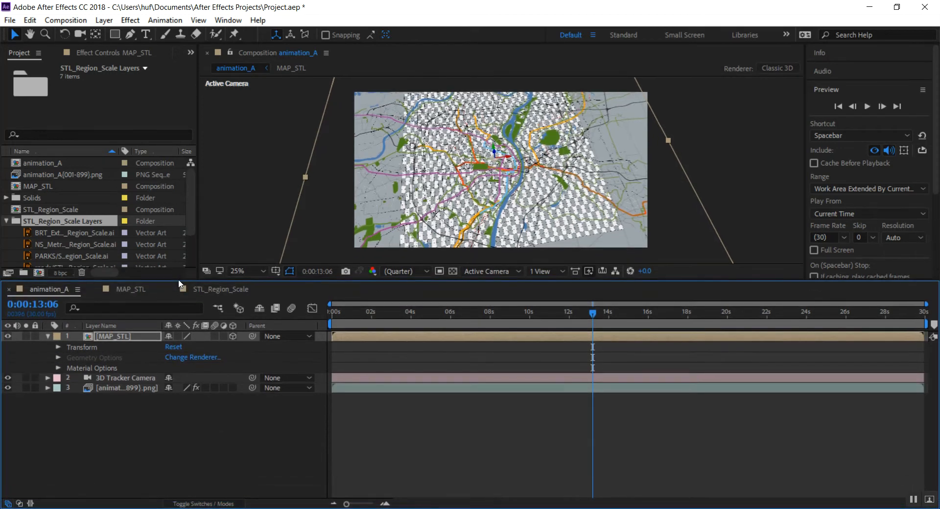
click(59, 347)
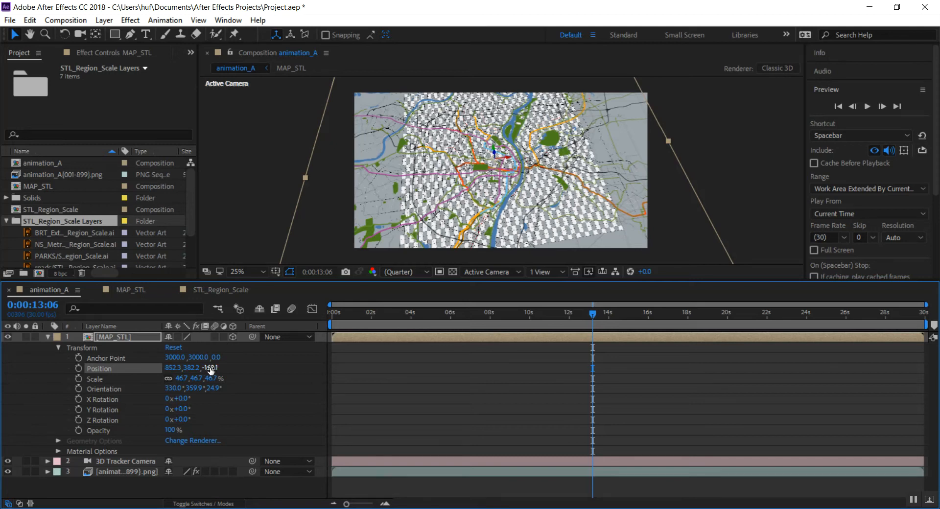
drag(171, 367, 225, 374)
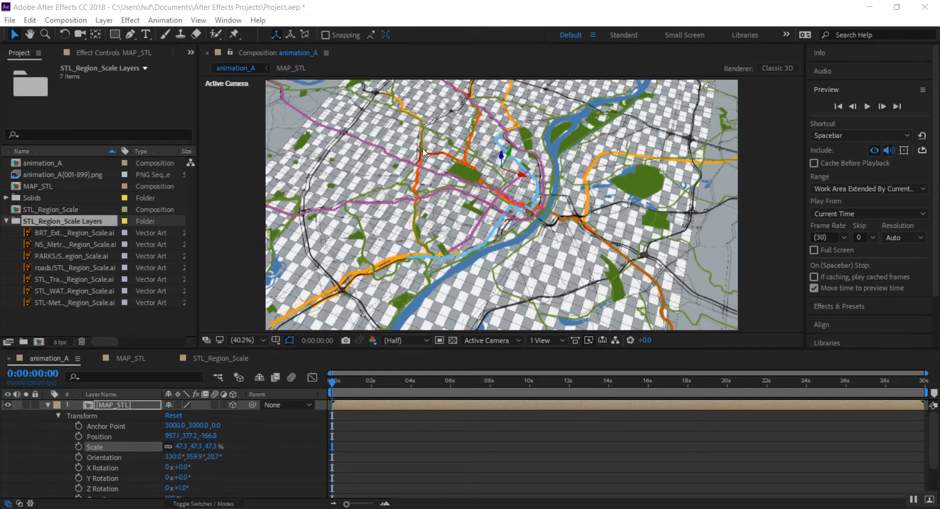
Preview the map tracked over the render, and hide the animation_A PNG sequence layer to preview the map on its own.
click(334, 382)
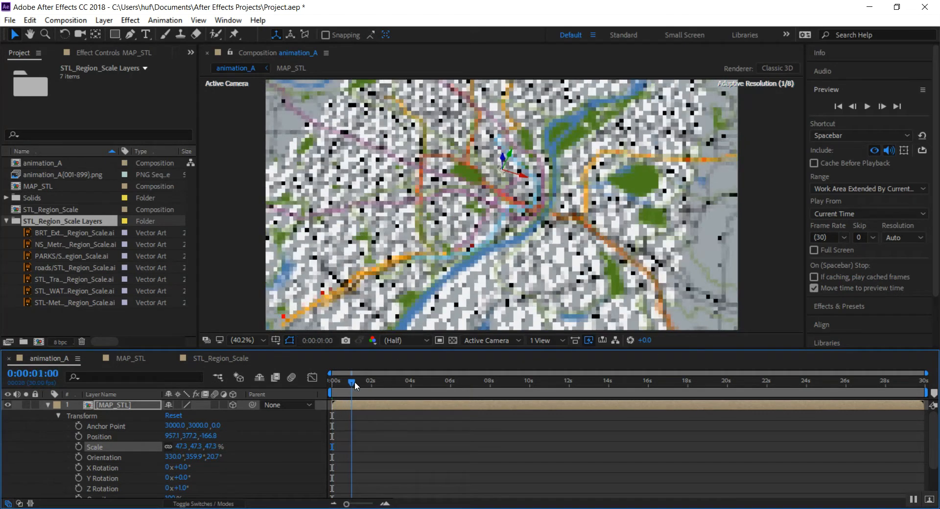
click(867, 107)
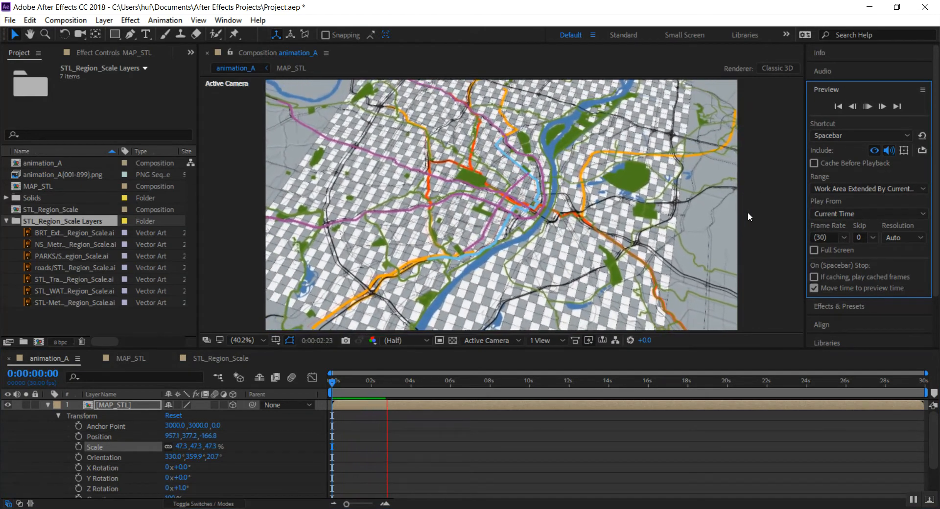
click(48, 405)
click(9, 425)
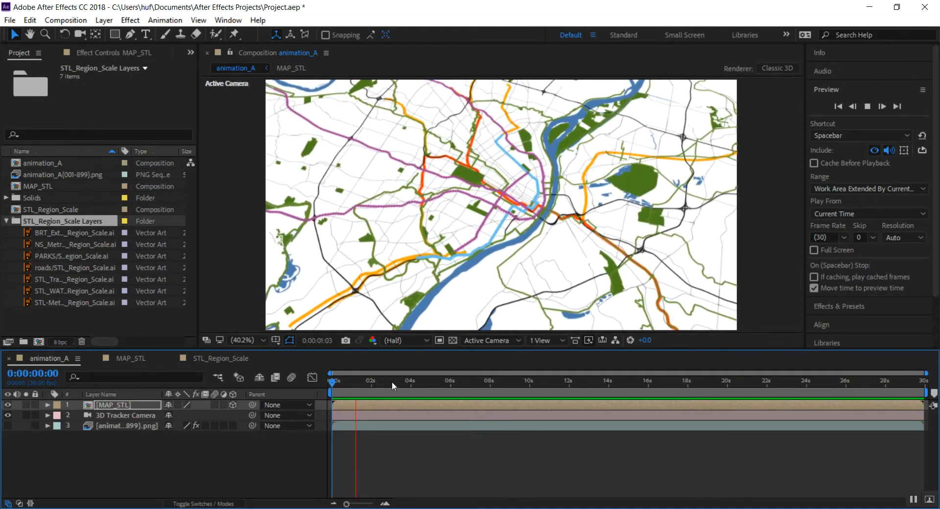
key(space)
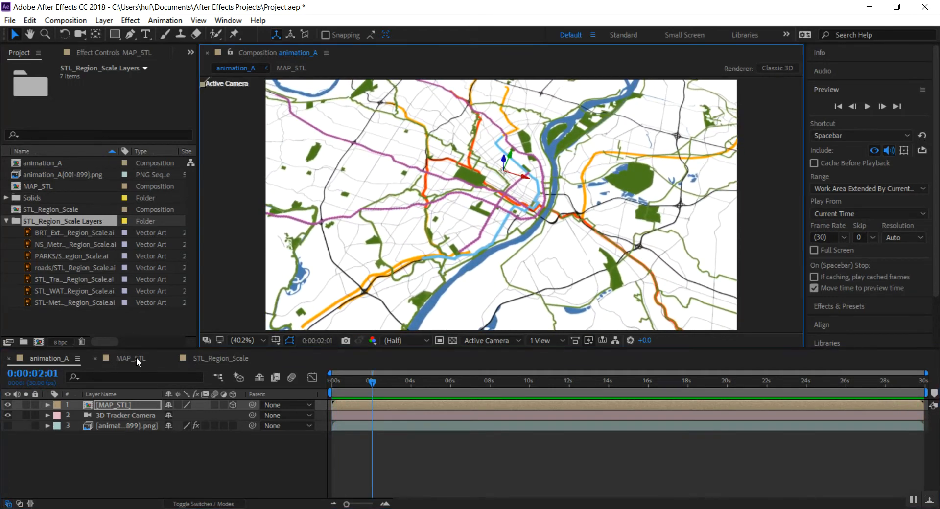
Open the MAP_STL composition and resize the timeline area so all seven map layers fit in view.
click(131, 359)
drag(401, 349, 400, 370)
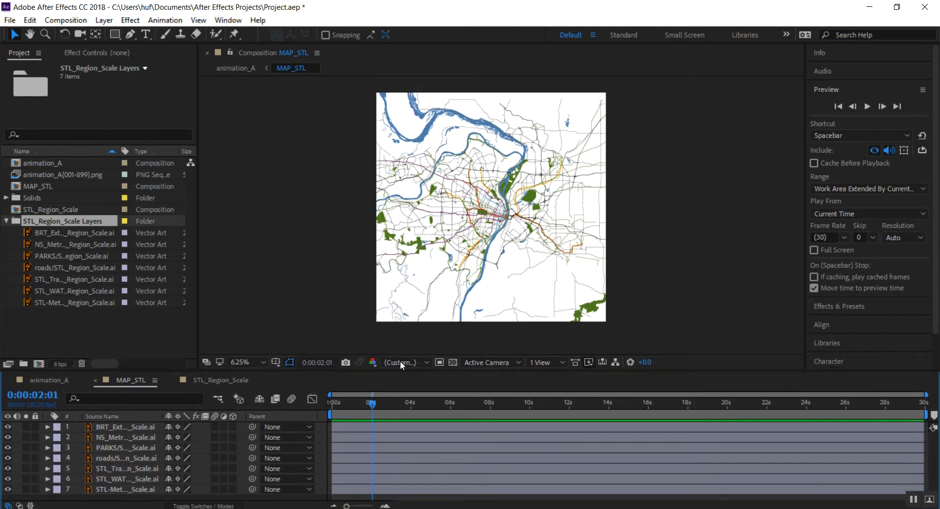
scroll(534, 148, up, 1)
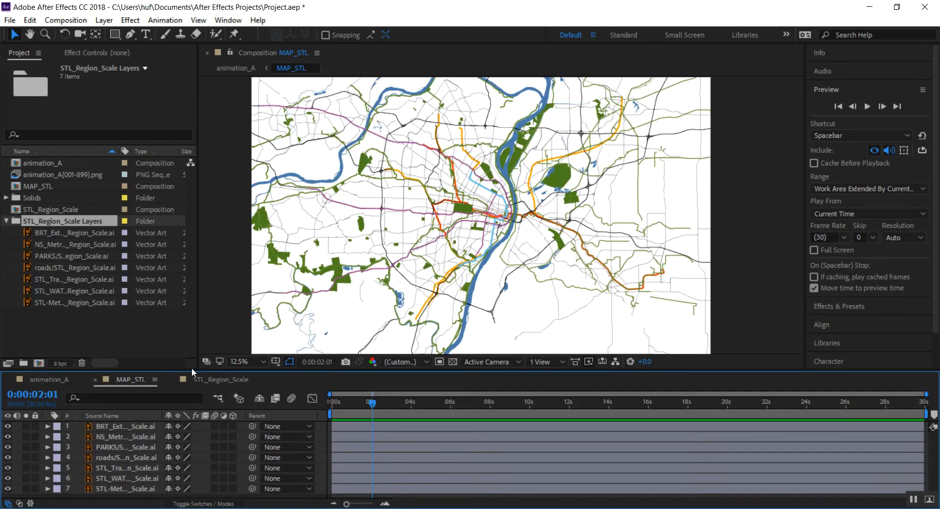
drag(197, 369, 204, 275)
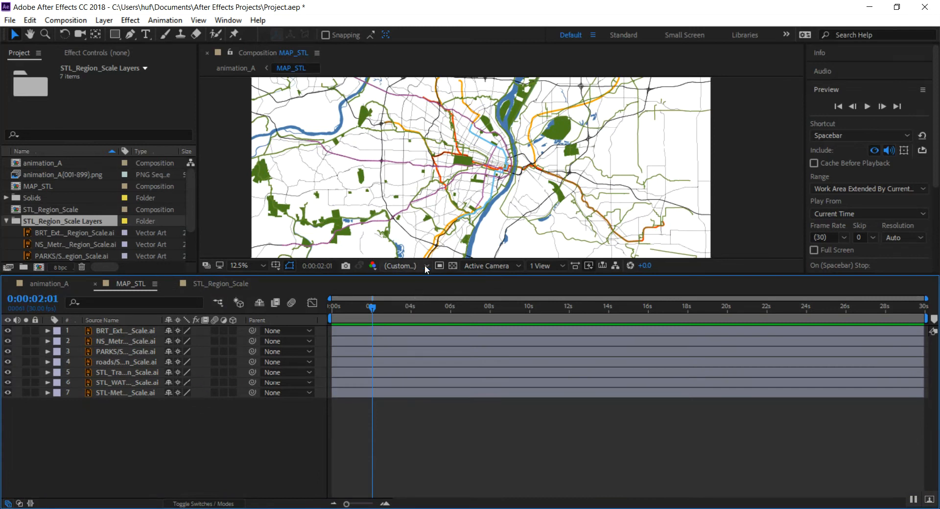
drag(420, 272, 422, 312)
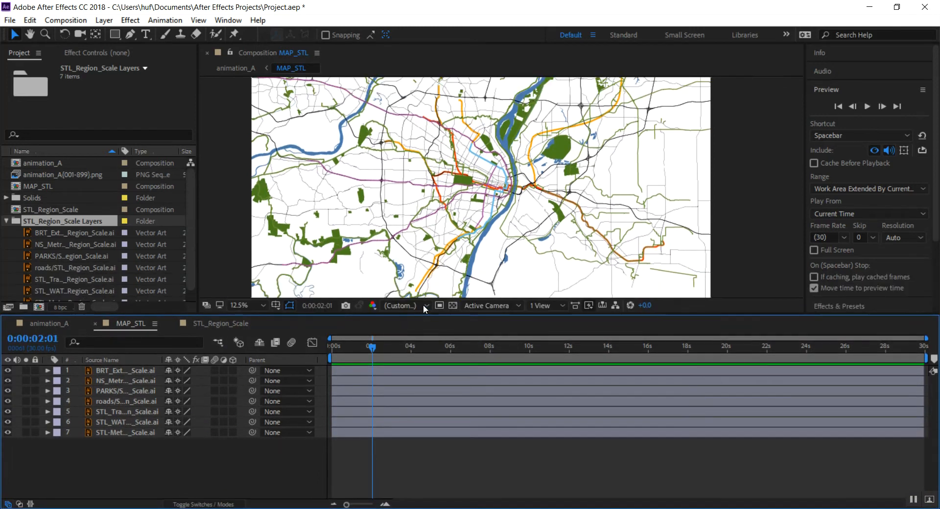
Examine the BRT_Extension layer's anchor point, position, scale, rotation and opacity properties, and collapse the layer again.
click(47, 371)
click(58, 381)
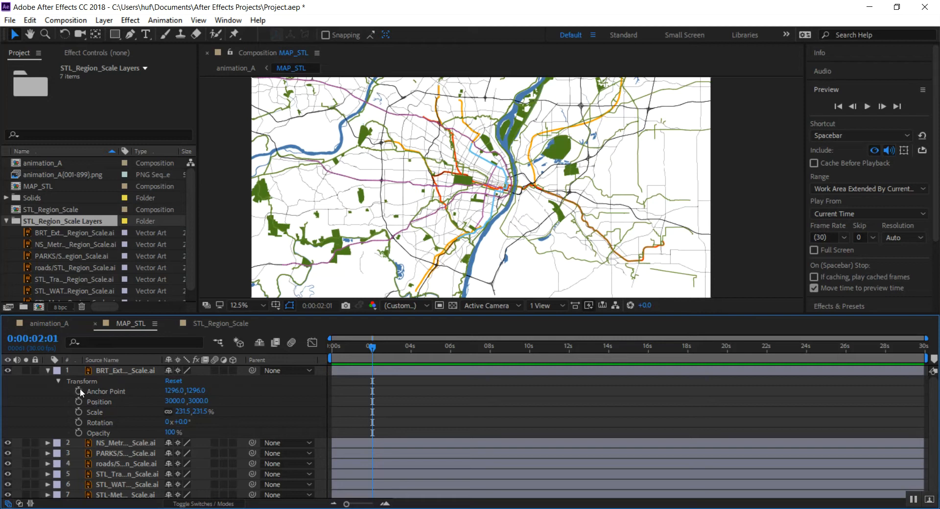
click(92, 381)
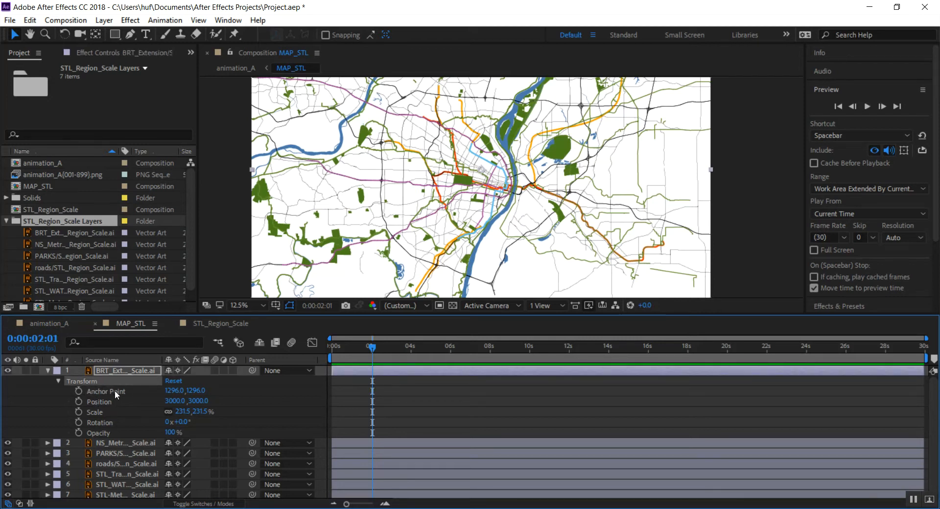
click(114, 390)
click(113, 403)
click(115, 412)
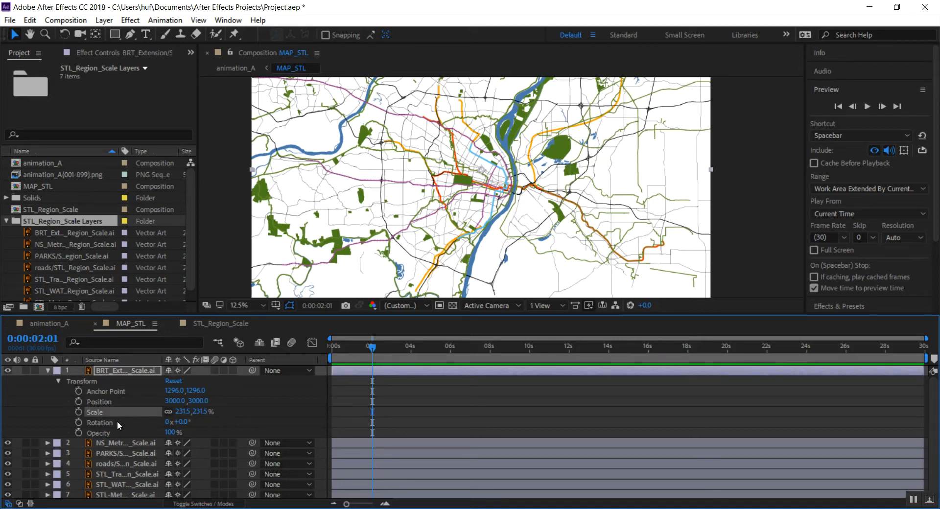
click(117, 422)
click(119, 432)
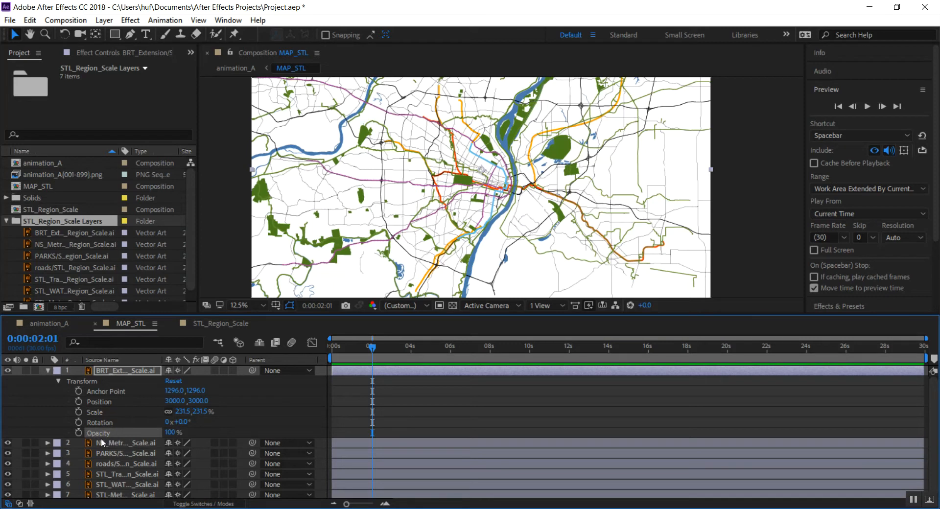
click(59, 381)
click(48, 370)
click(756, 205)
key(comma)
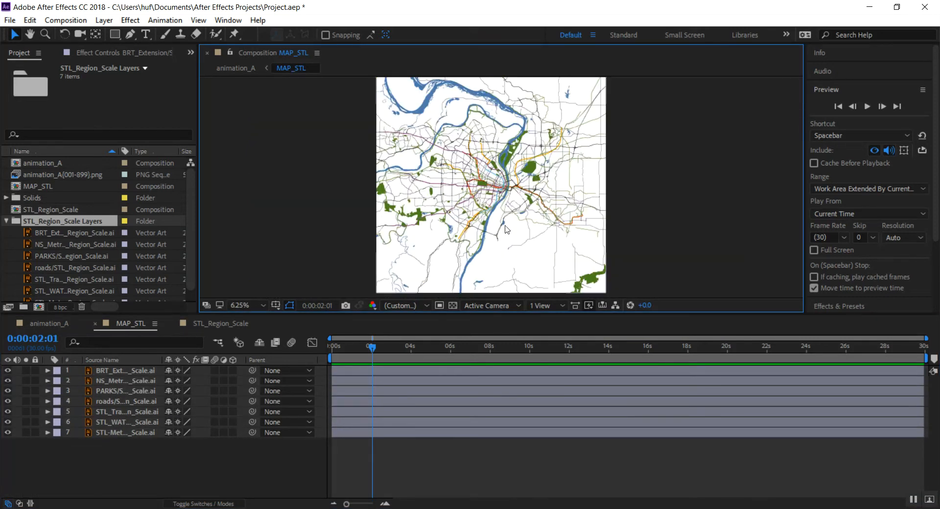
Hide all map layers, move the STL_WATER layer to the bottom of the stack, and make only that layer visible.
drag(7, 371, 10, 449)
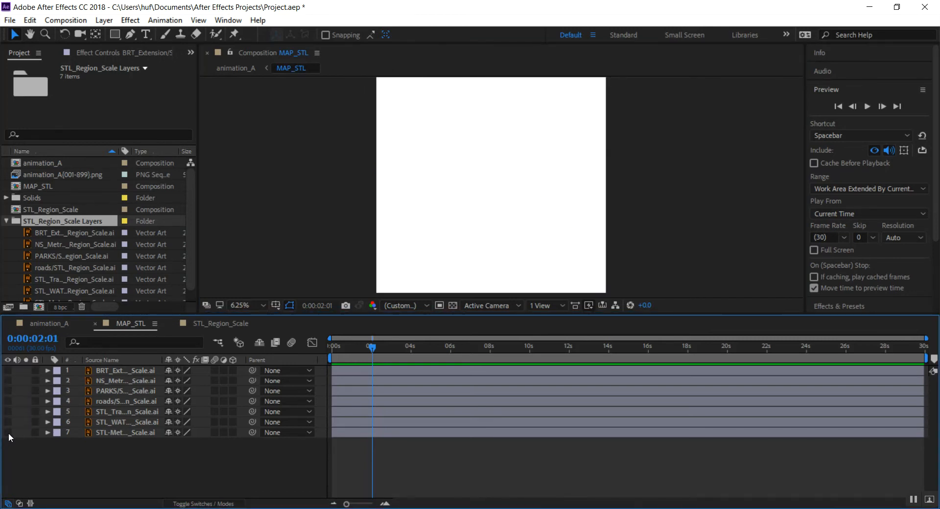
click(123, 432)
drag(125, 423, 122, 445)
click(7, 432)
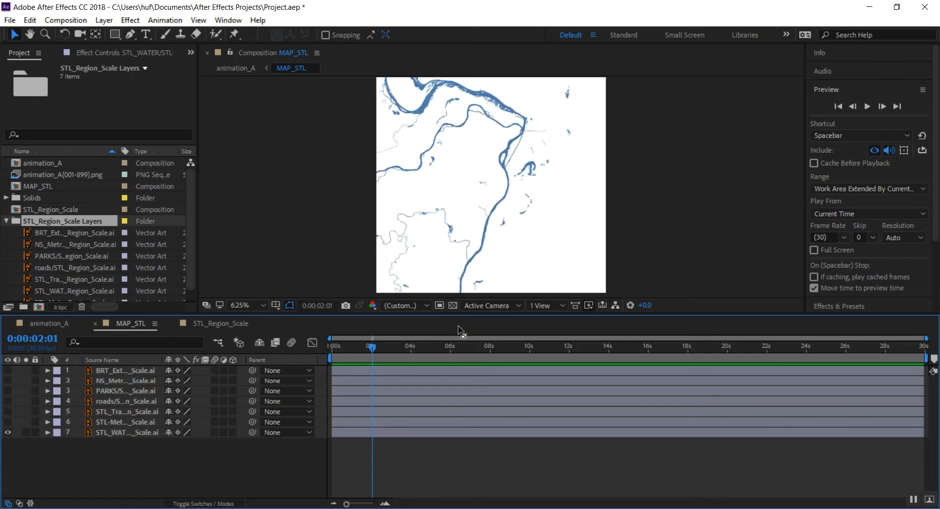
Keyframe the STL_WATER layer's opacity from 0% at 0:00:00:00 to 100% at 0:00:02:02.
drag(371, 349, 322, 353)
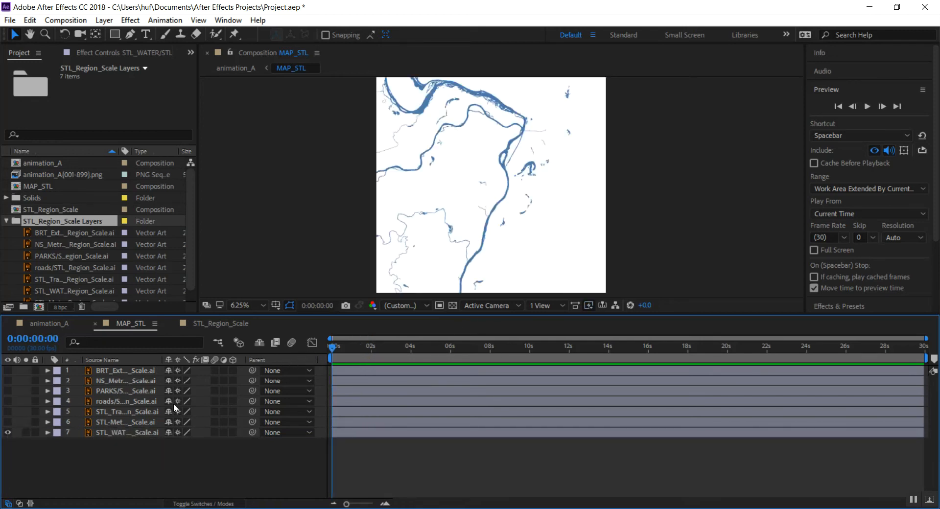
click(135, 434)
key(t)
click(125, 445)
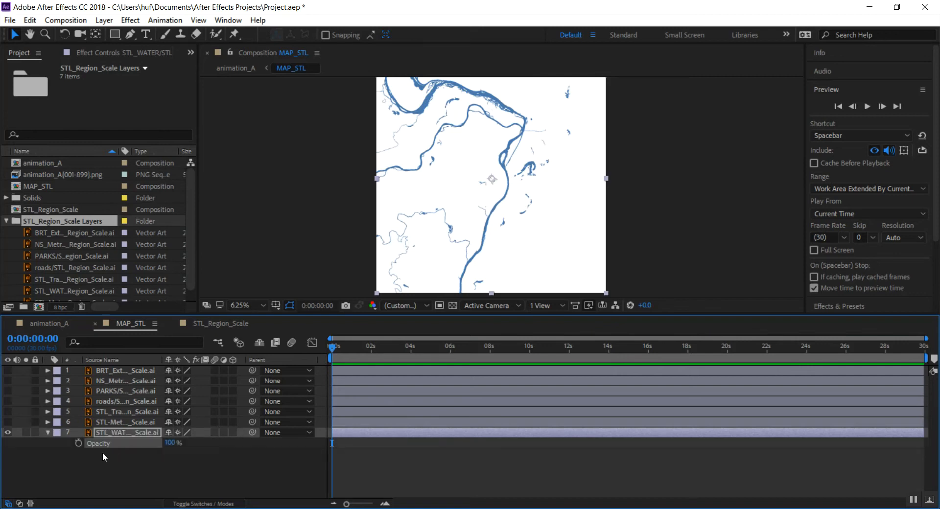
click(78, 443)
drag(177, 444, 104, 465)
drag(332, 349, 372, 350)
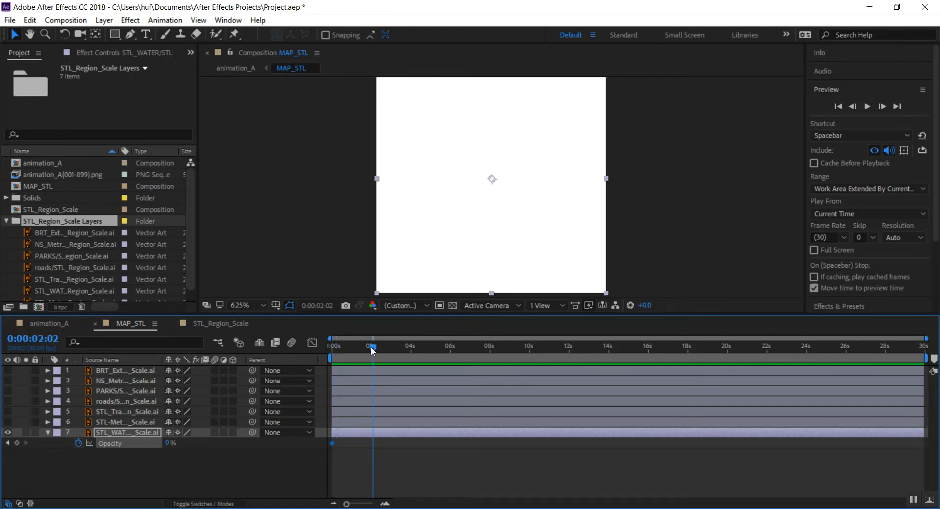
drag(167, 444, 316, 448)
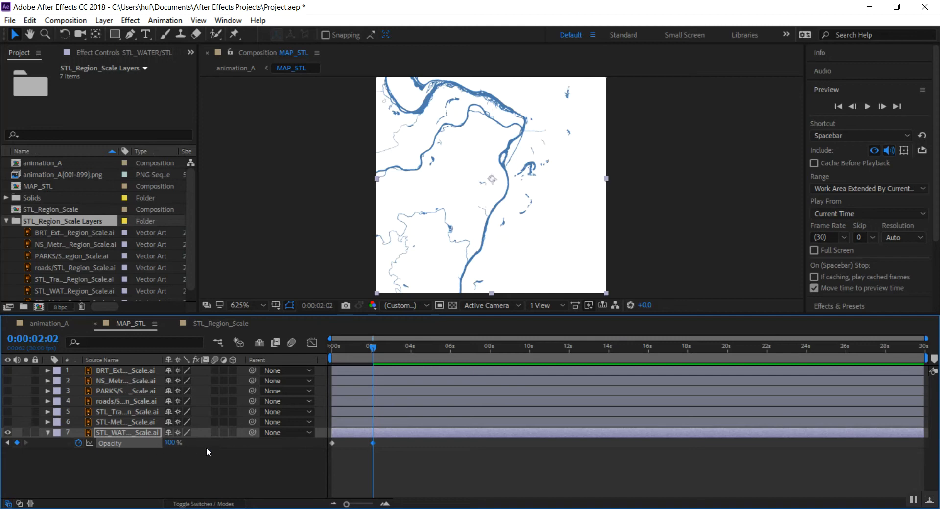
mouse_move(375, 348)
mouse_down()
mouse_move(322, 351)
mouse_move(385, 347)
mouse_up()
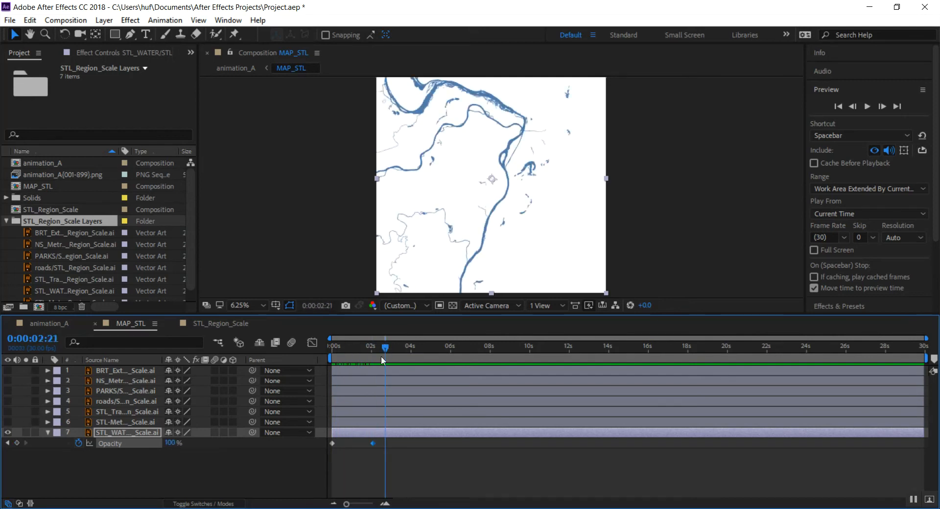
Make the roads layer visible and place it directly above the STL_WATER layer.
click(5, 423)
click(5, 423)
click(6, 415)
click(8, 401)
drag(117, 403, 125, 421)
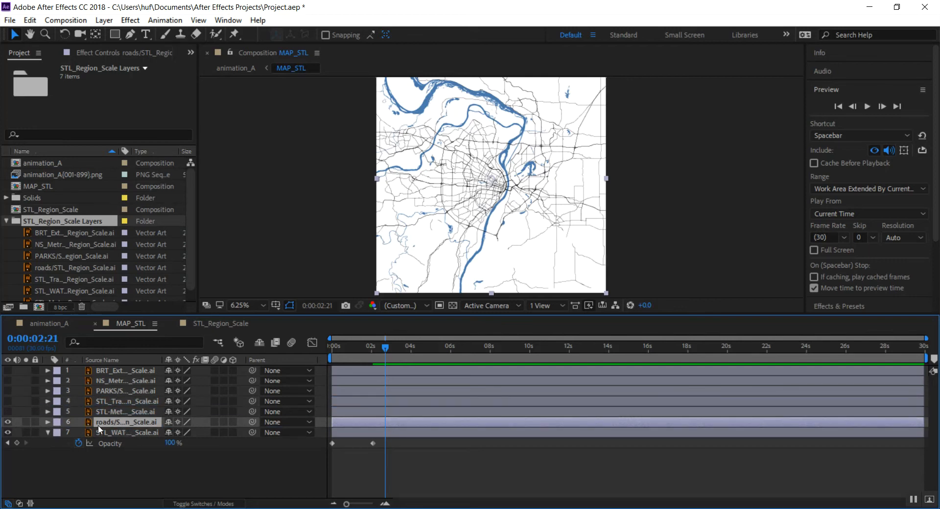
Keyframe the roads layer's opacity from 0% at 0:00:02:02 to 100% at 0:00:03:10.
key(t)
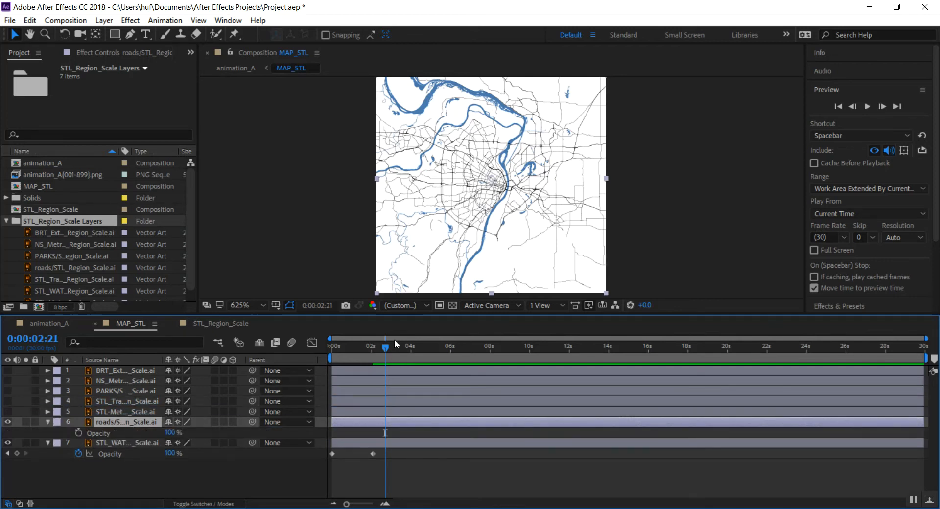
mouse_move(381, 350)
mouse_down()
mouse_move(351, 356)
mouse_move(373, 360)
mouse_up()
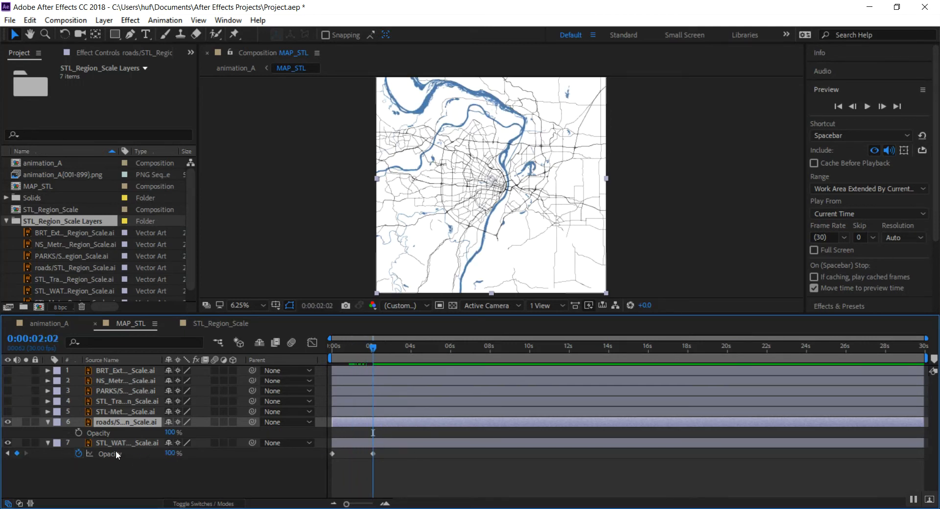
click(78, 432)
drag(170, 432, 33, 434)
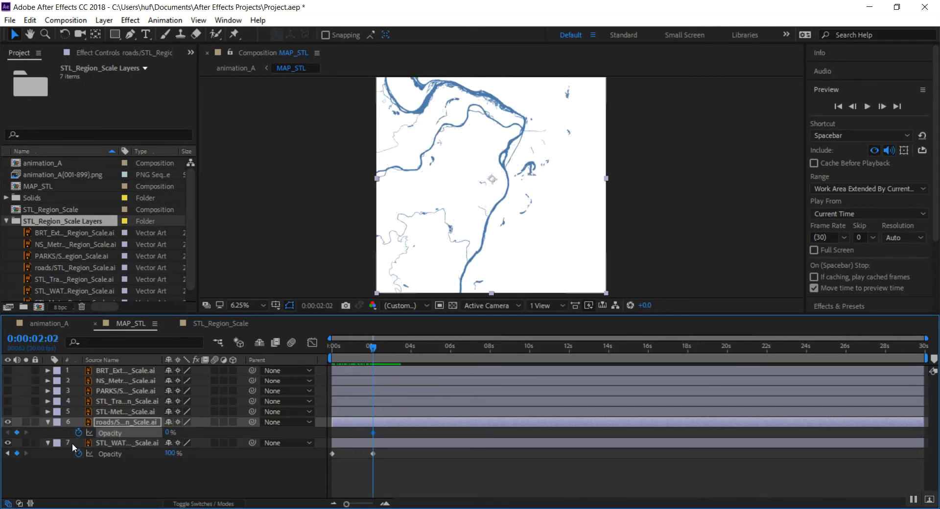
drag(376, 347, 397, 346)
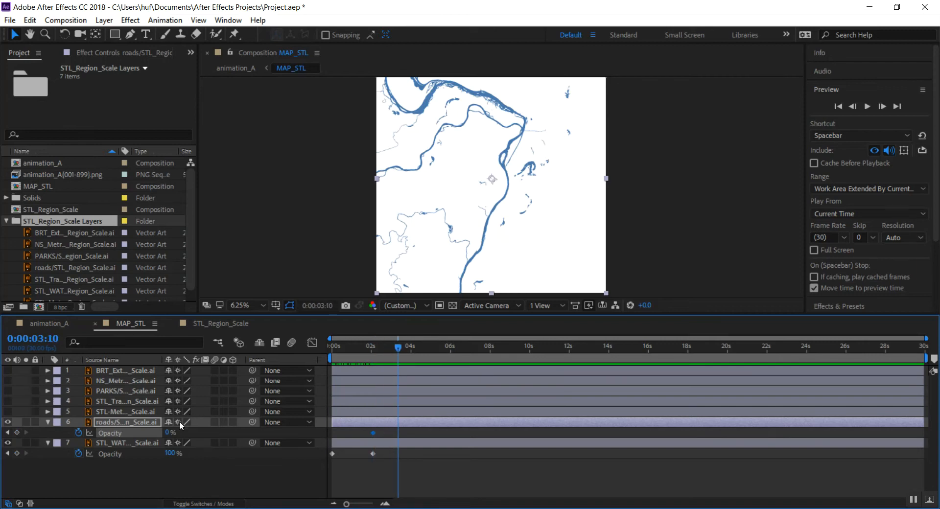
drag(171, 433, 240, 432)
mouse_move(398, 348)
mouse_down()
mouse_move(307, 349)
mouse_move(403, 347)
mouse_up()
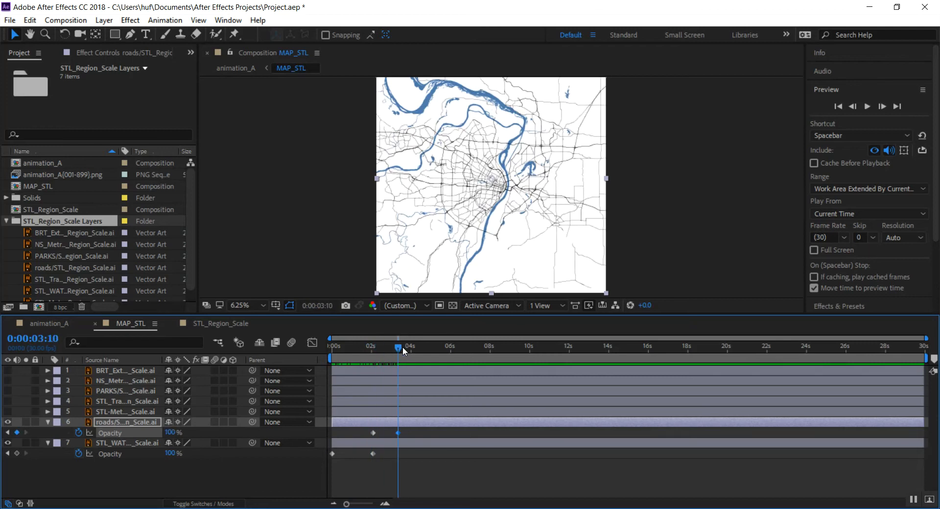
Show the PARKS layer directly above the roads layer and keyframe its opacity from 0% at 0:00:03:10 to 100% at 0:00:04:24.
click(8, 390)
drag(130, 393, 122, 417)
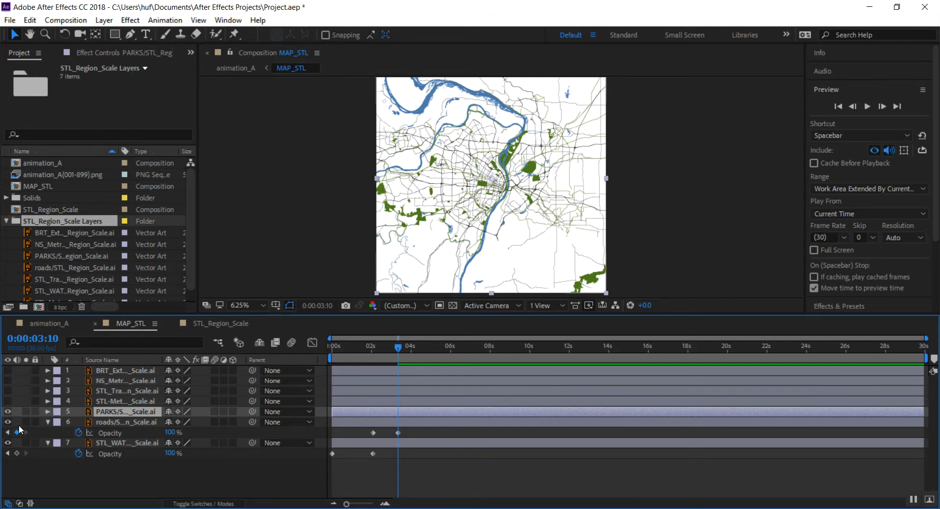
click(48, 412)
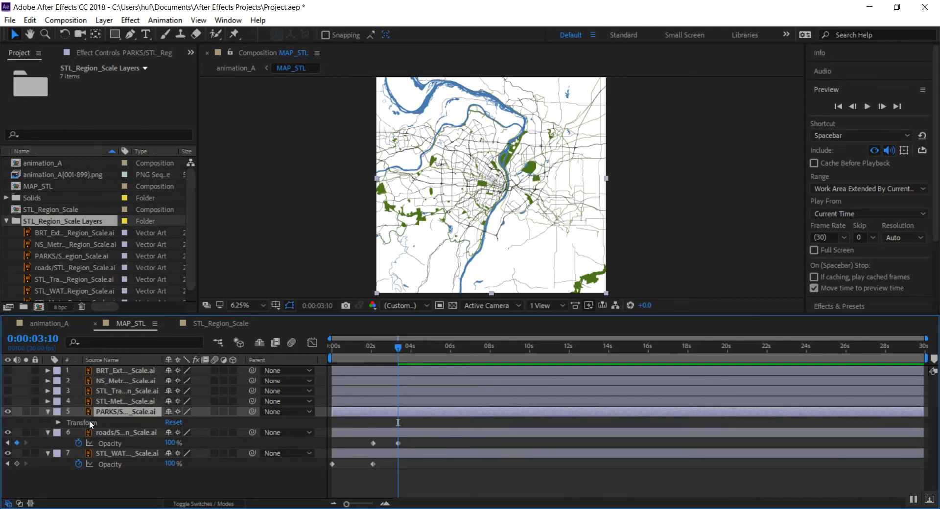
key(t)
click(79, 423)
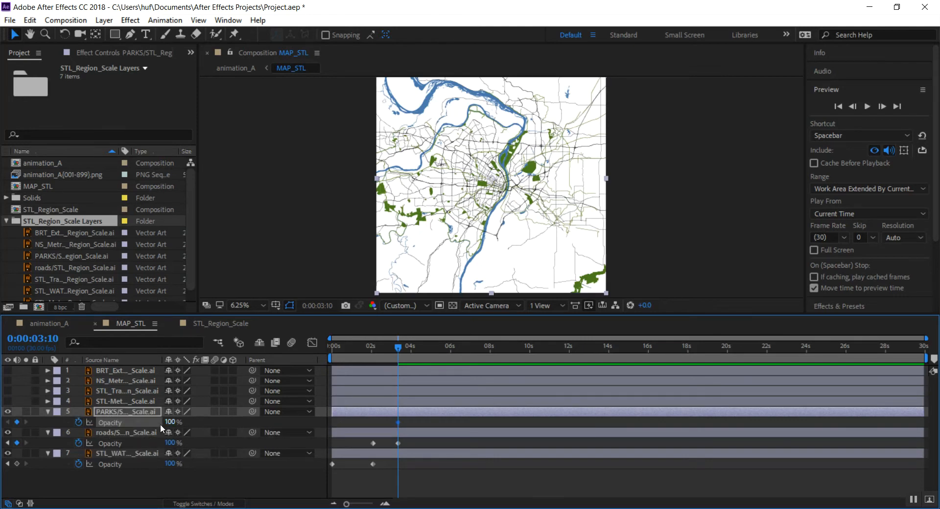
drag(170, 422, 27, 423)
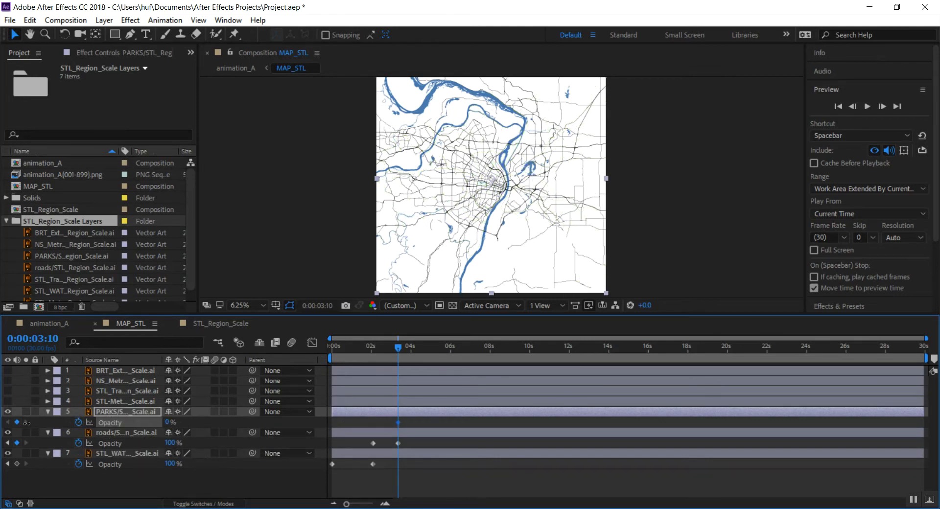
drag(395, 350, 426, 349)
drag(170, 422, 200, 420)
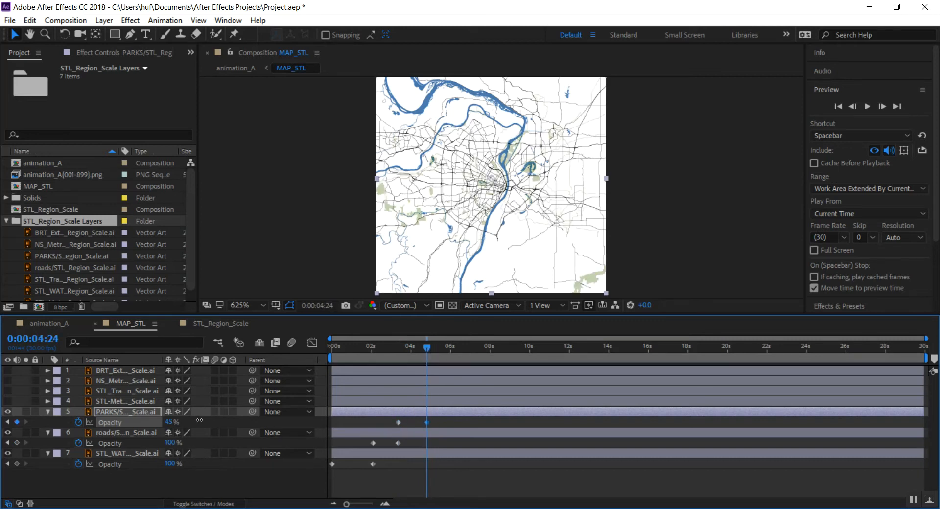
mouse_move(425, 350)
mouse_down()
mouse_move(313, 357)
mouse_move(425, 357)
mouse_up()
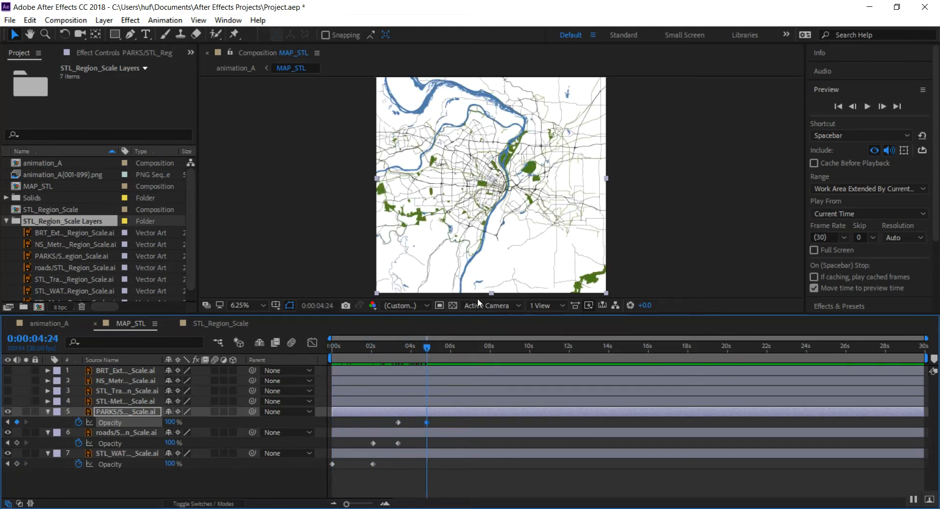
Apply Easy Ease to both opacity keyframes of the PARKS layer.
click(426, 423)
click(387, 474)
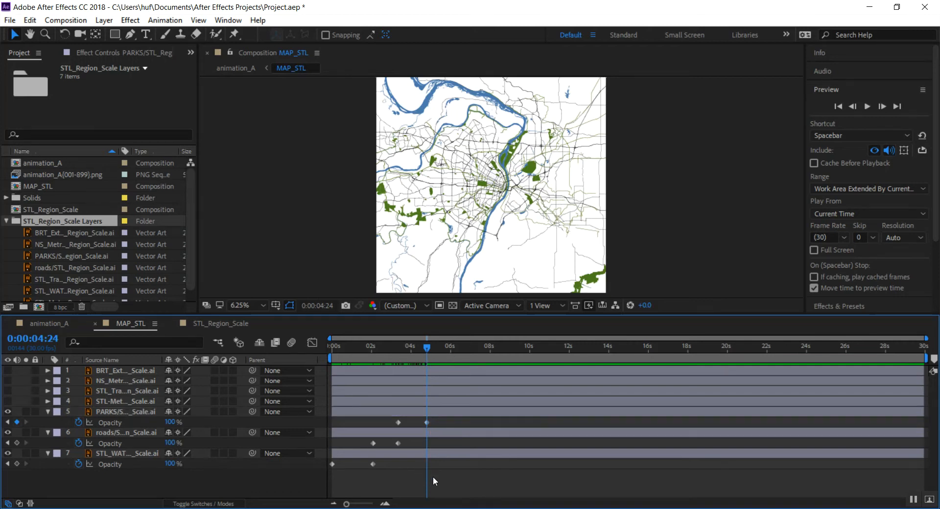
mouse_move(427, 348)
mouse_down()
mouse_move(397, 346)
mouse_move(427, 346)
mouse_up()
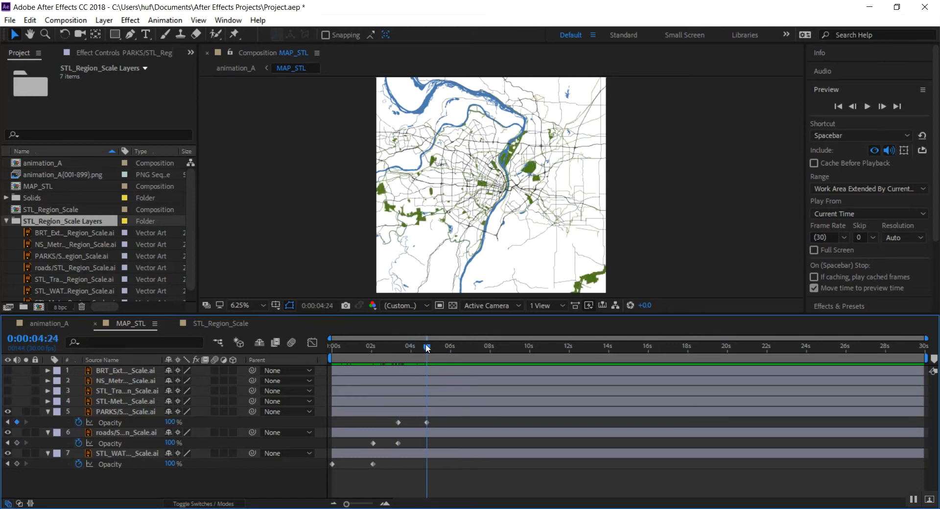
click(398, 422)
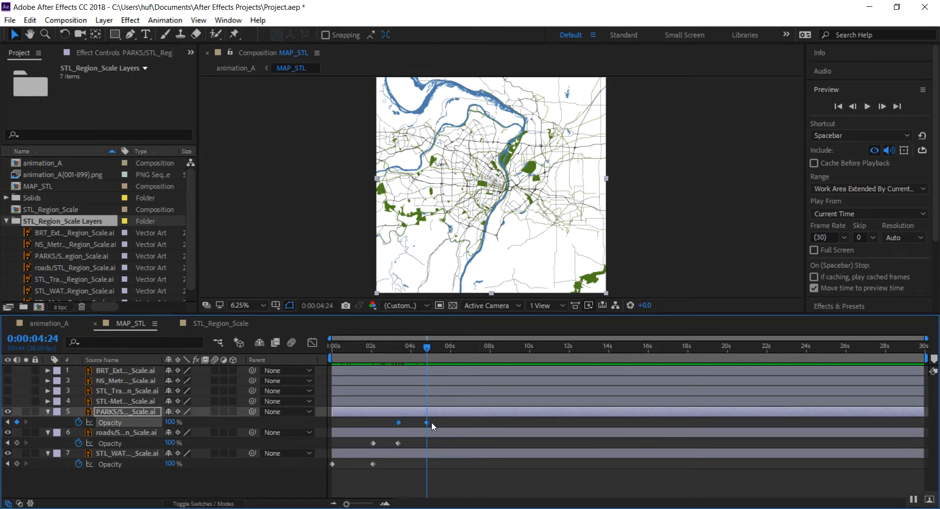
right_click(427, 422)
mouse_move(499, 419)
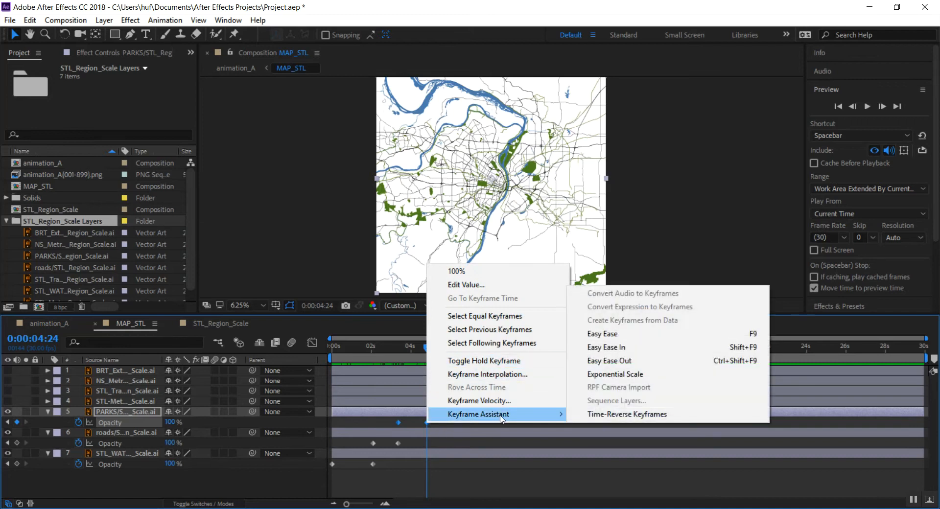
click(655, 335)
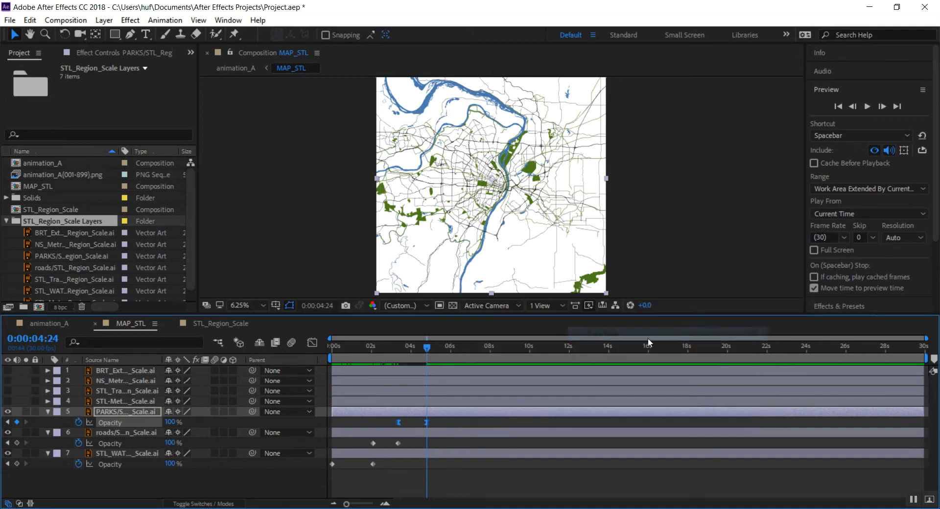
Apply Easy Ease to both opacity keyframes of the roads layer.
drag(426, 350, 398, 352)
click(375, 443)
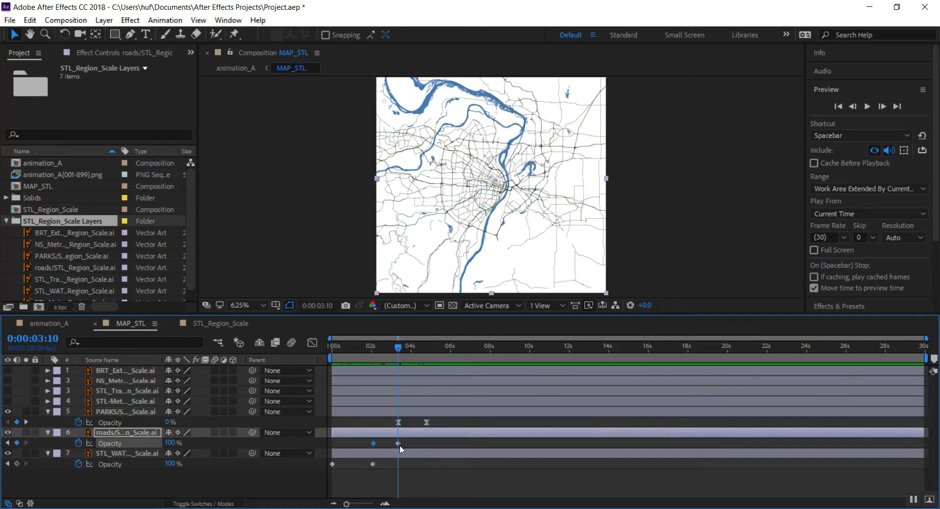
right_click(399, 443)
mouse_move(465, 435)
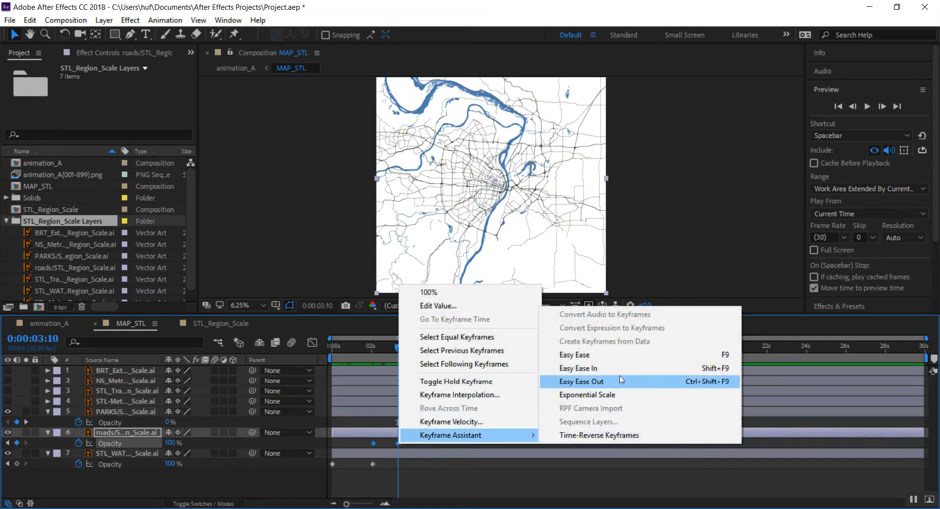
click(625, 359)
click(407, 483)
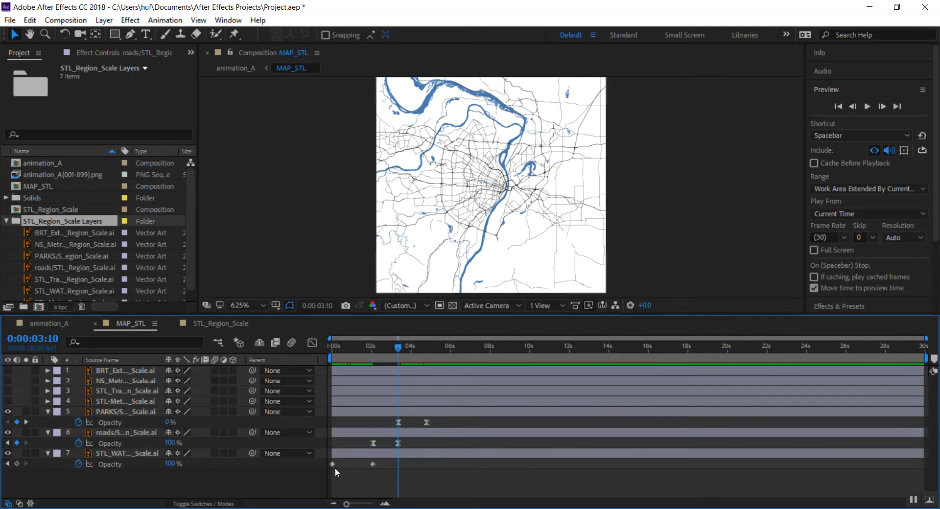
Apply Easy Ease to both opacity keyframes of the STL_WATER layer and scrub to 0:00:04:24.
click(332, 464)
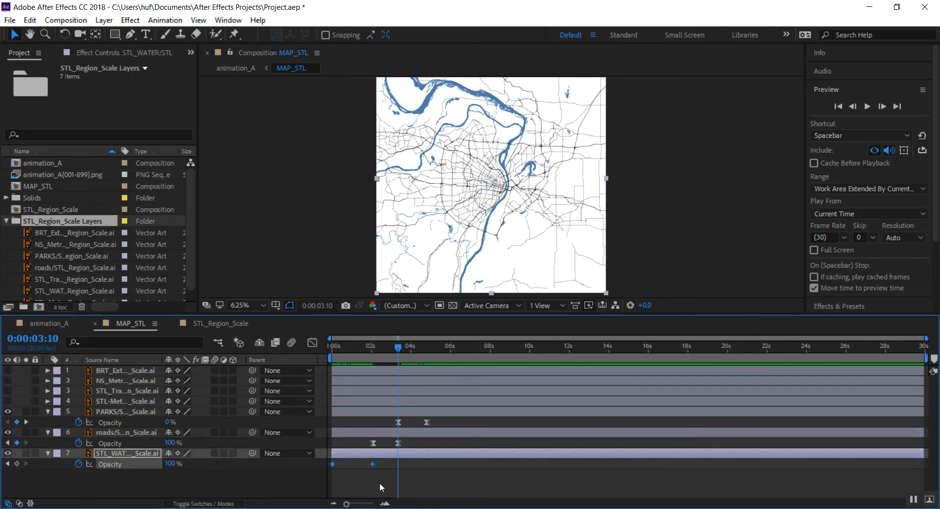
key(F9)
mouse_move(422, 341)
mouse_down()
mouse_move(323, 348)
mouse_move(425, 352)
mouse_up()
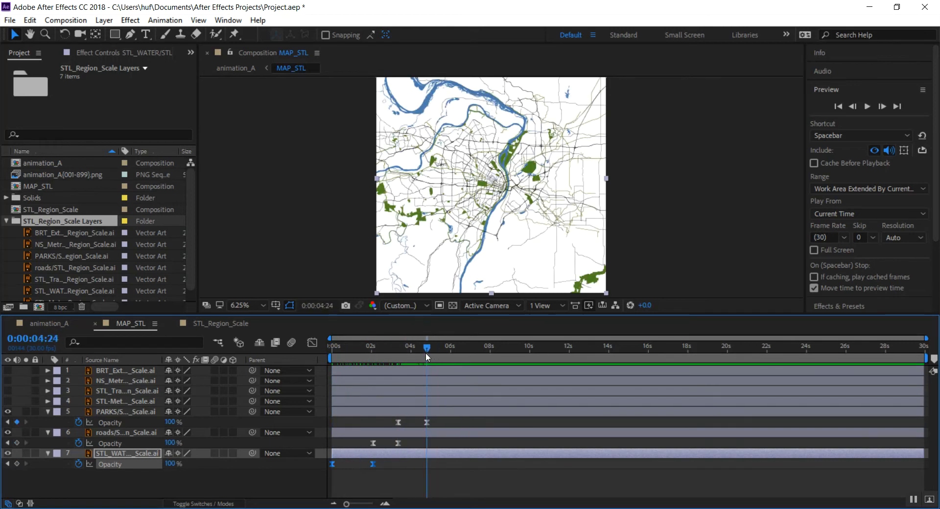
Compare the PARKS layer's full transform properties with its opacity-only display.
click(48, 412)
click(48, 411)
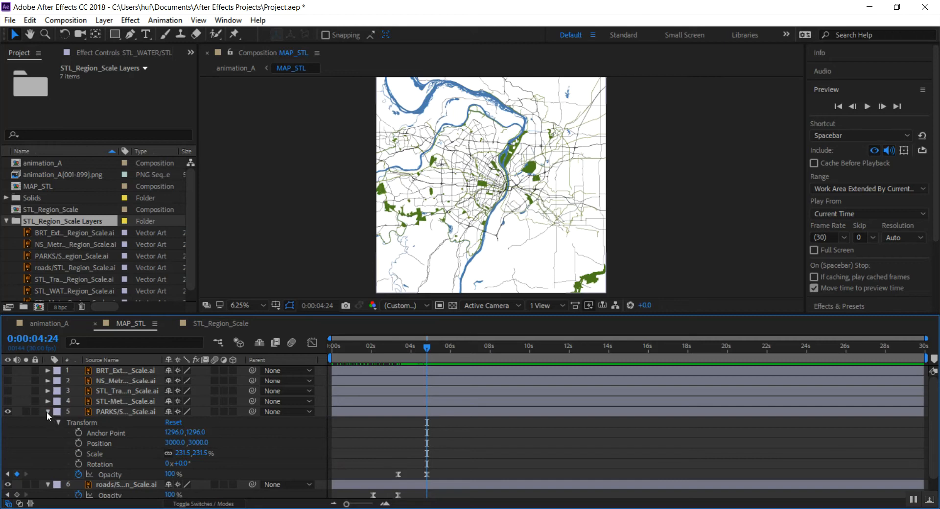
click(47, 411)
click(128, 412)
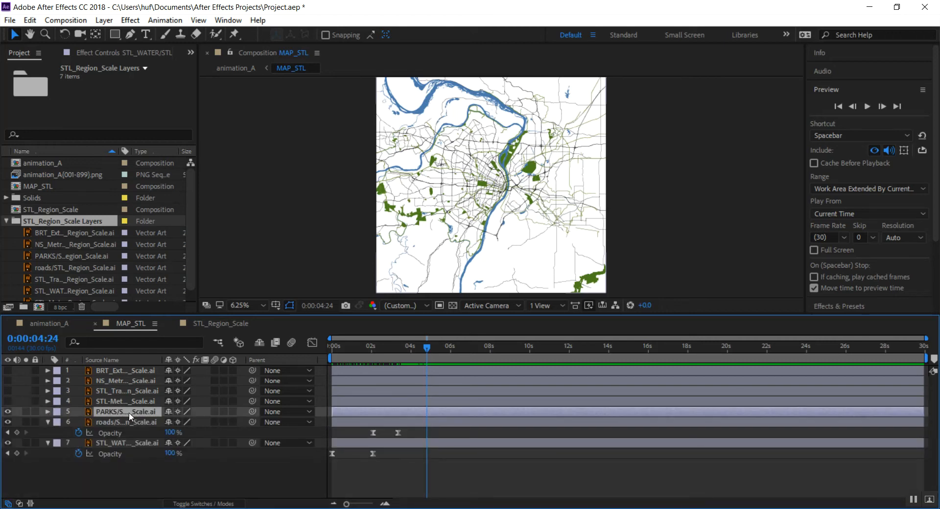
key(t)
key(t)
key(t)
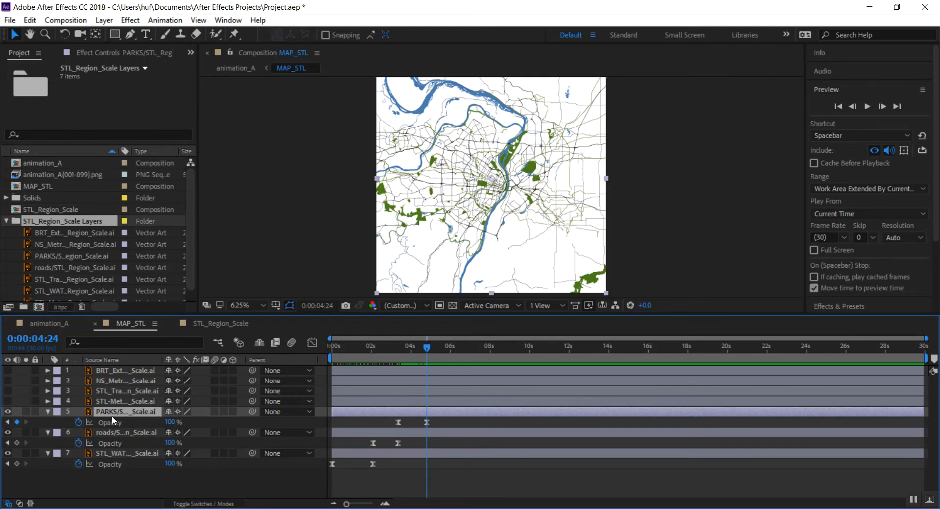
Collapse the opacity properties of the PARKS, roads and STL_WATER layers.
key(t)
click(125, 425)
key(t)
click(122, 433)
key(t)
click(132, 443)
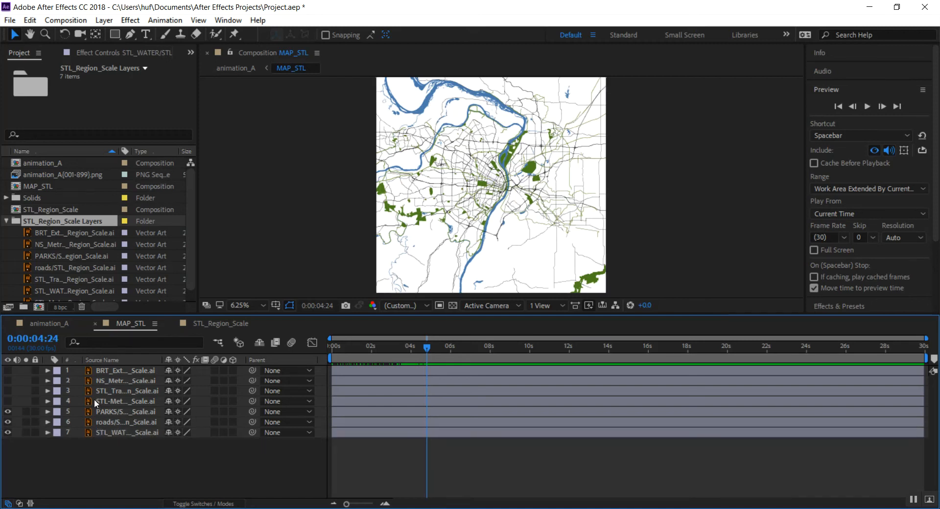
Preview the BRT, NS Metro, STL_Tra and STL-Met layers over the base map, and hide them again.
click(7, 391)
click(8, 381)
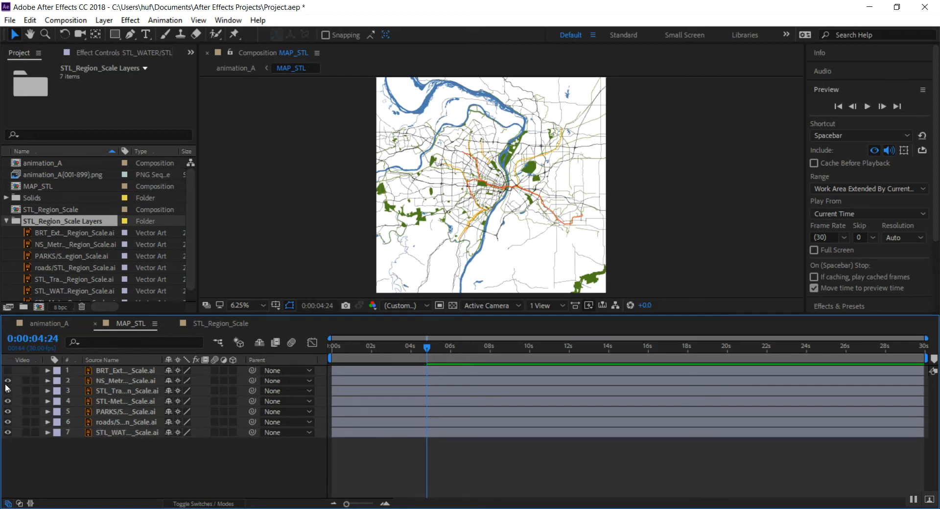
click(8, 371)
drag(10, 371, 8, 402)
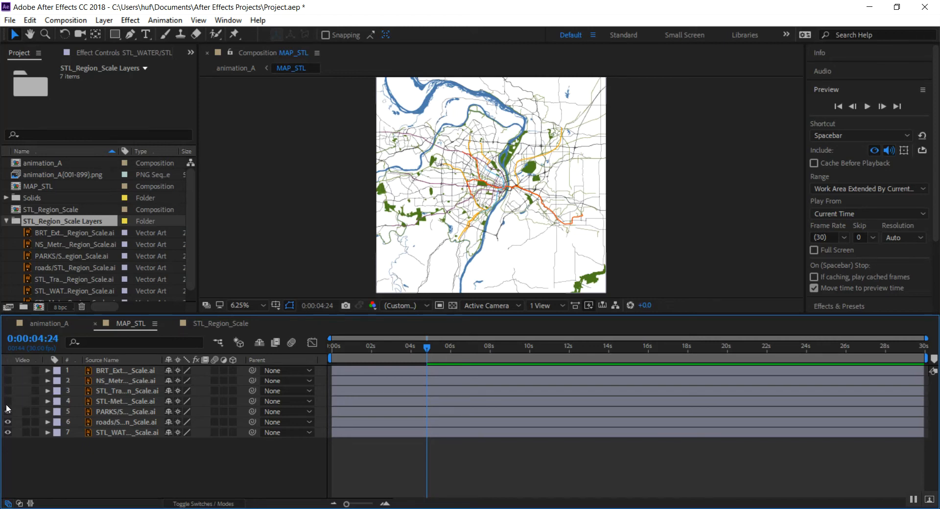
Set the roads layer's opacity to 50% on its second keyframe at 0:00:03:10.
click(138, 415)
click(134, 423)
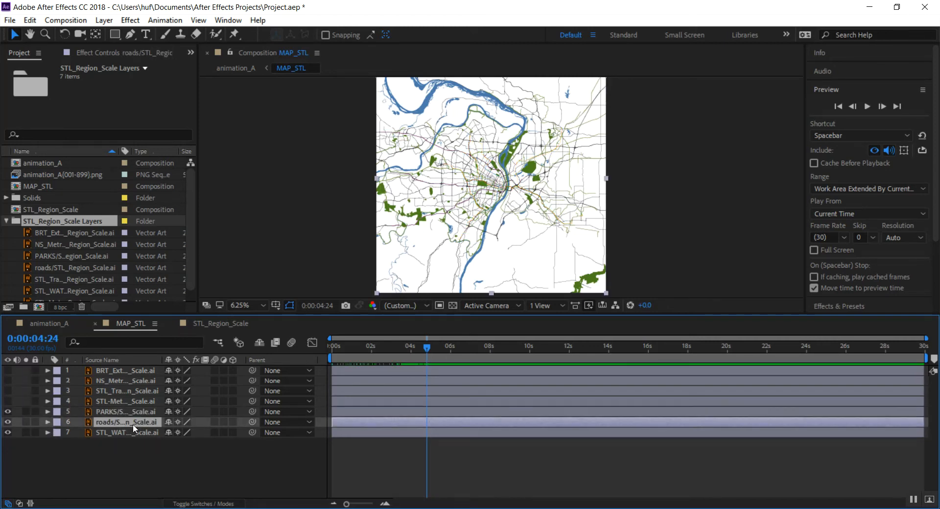
key(ctrl+grave)
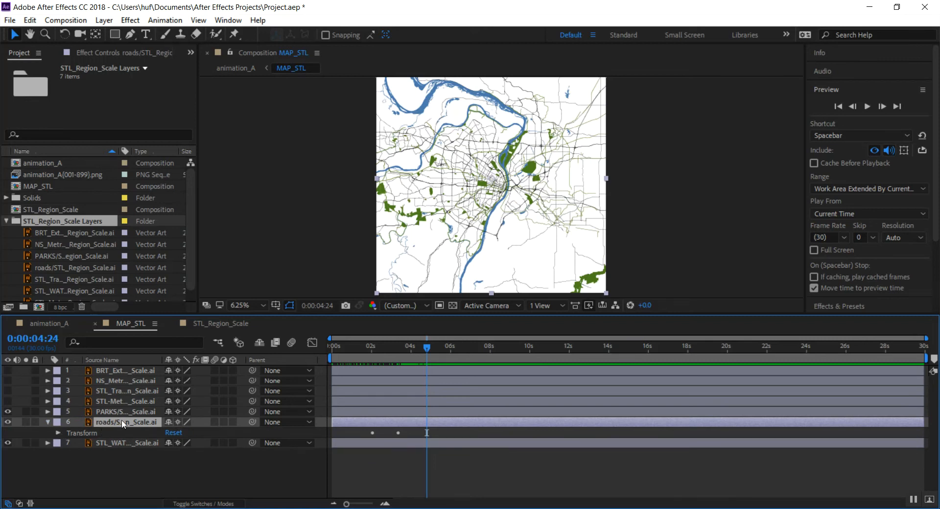
key(t)
drag(428, 357, 399, 355)
drag(170, 433, 145, 437)
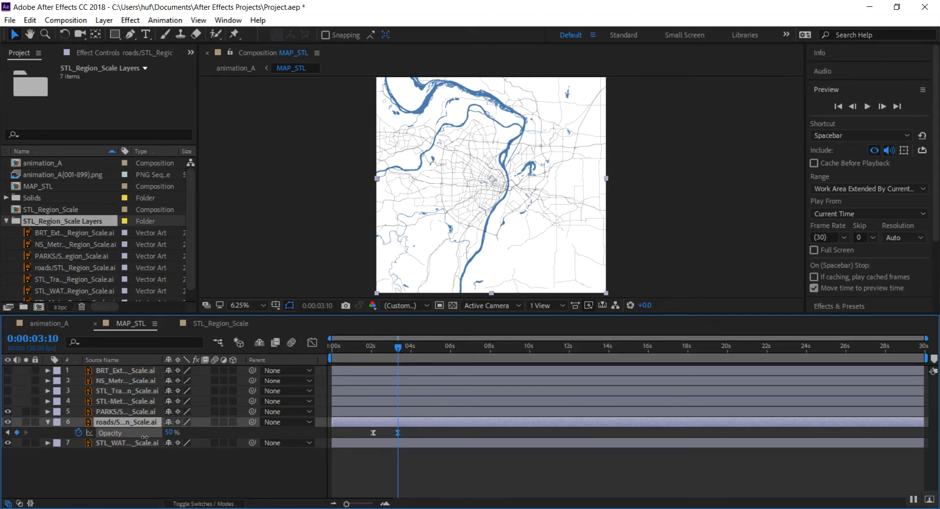
mouse_move(397, 346)
mouse_down()
mouse_move(381, 346)
mouse_move(398, 348)
mouse_up()
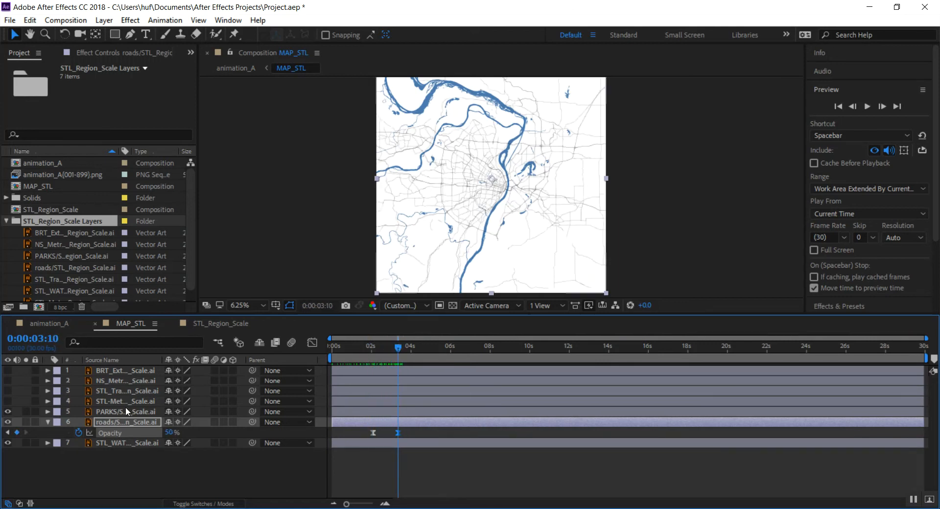
Collapse the roads layer's opacity property and make the STL-Met layer visible.
drag(4, 402, 7, 373)
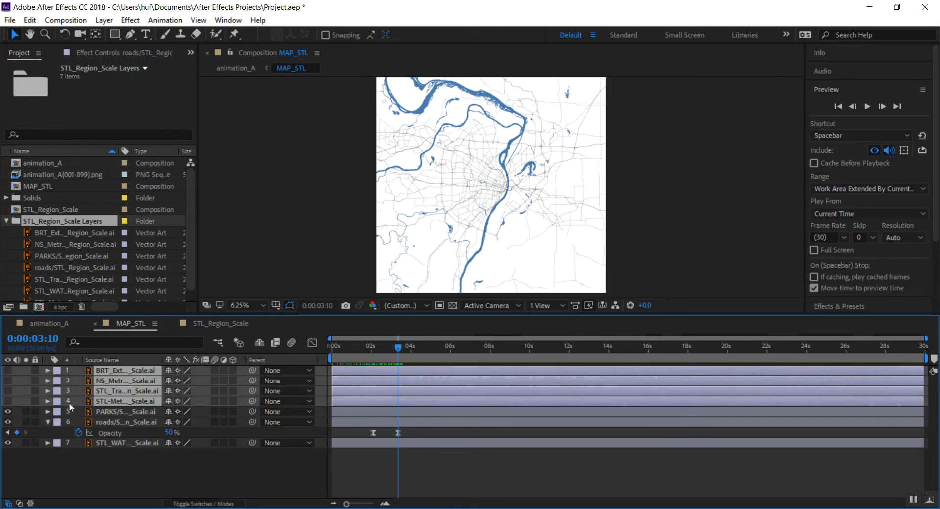
click(56, 429)
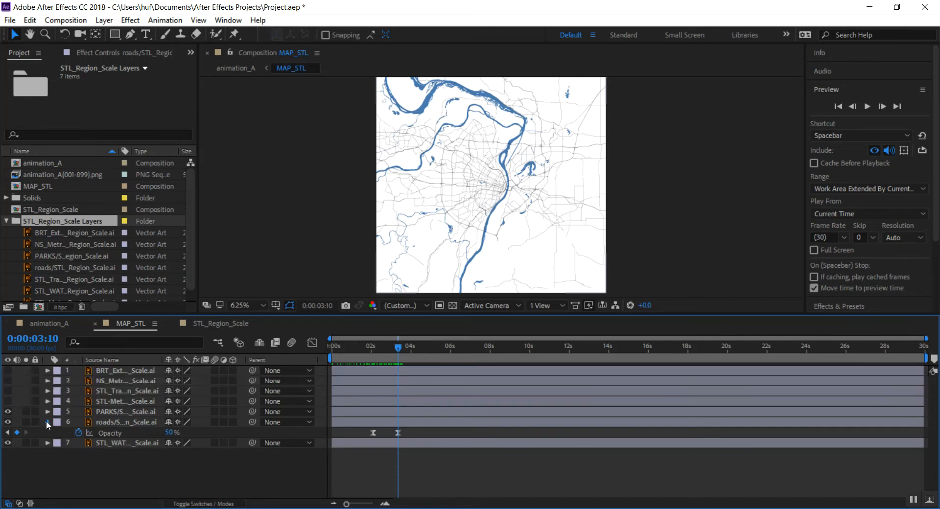
click(47, 422)
click(102, 421)
click(134, 399)
click(8, 402)
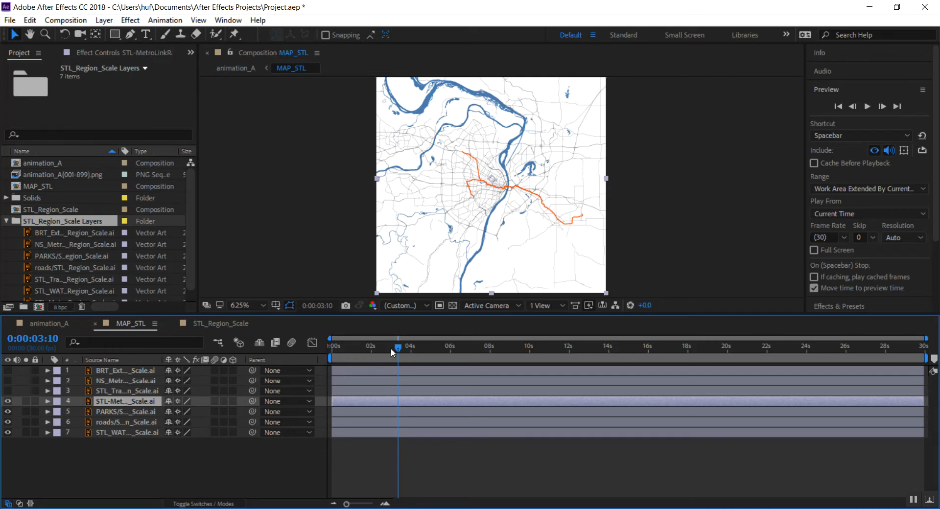
Set the PARKS layer's opacity to 45% on its second keyframe at 0:00:04:24.
click(98, 412)
key(t)
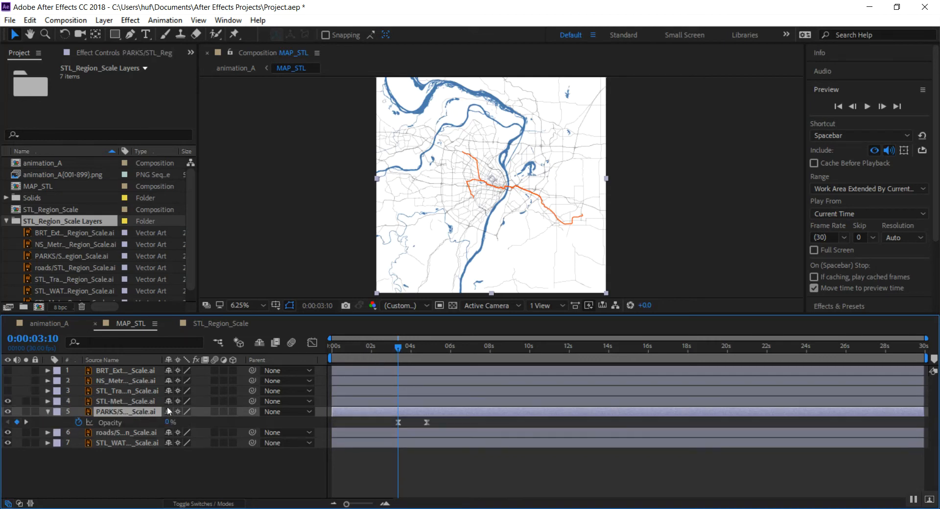
drag(408, 348, 435, 349)
drag(178, 427, 150, 433)
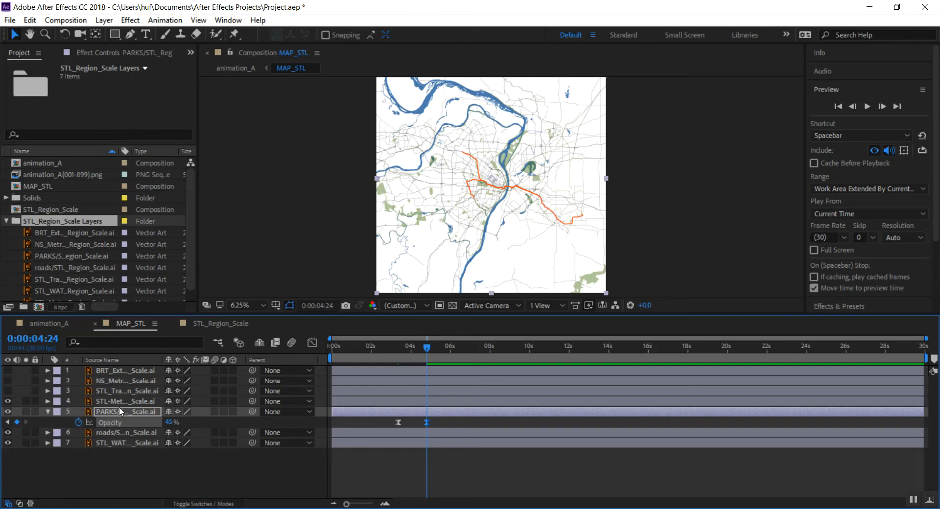
Convert the STL-Met layer into a shape layer with Create Shapes from Vector Layer.
click(83, 402)
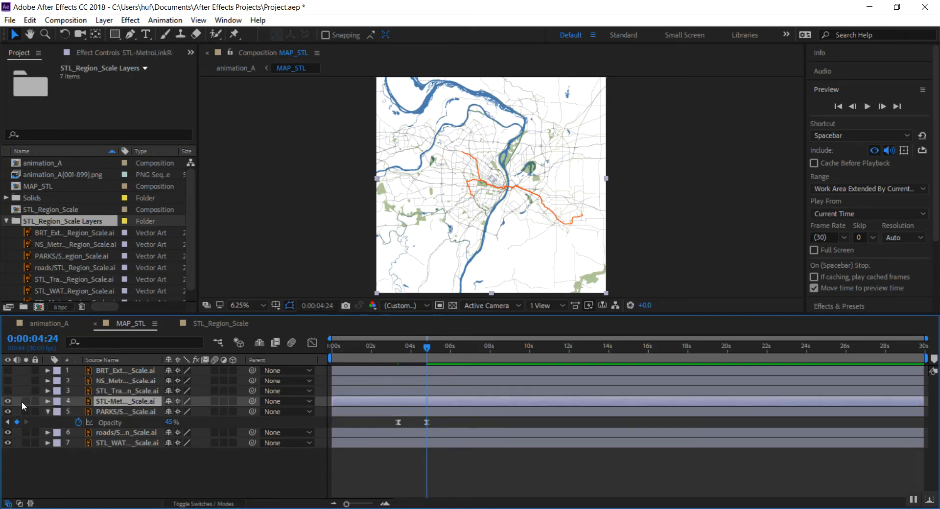
click(48, 401)
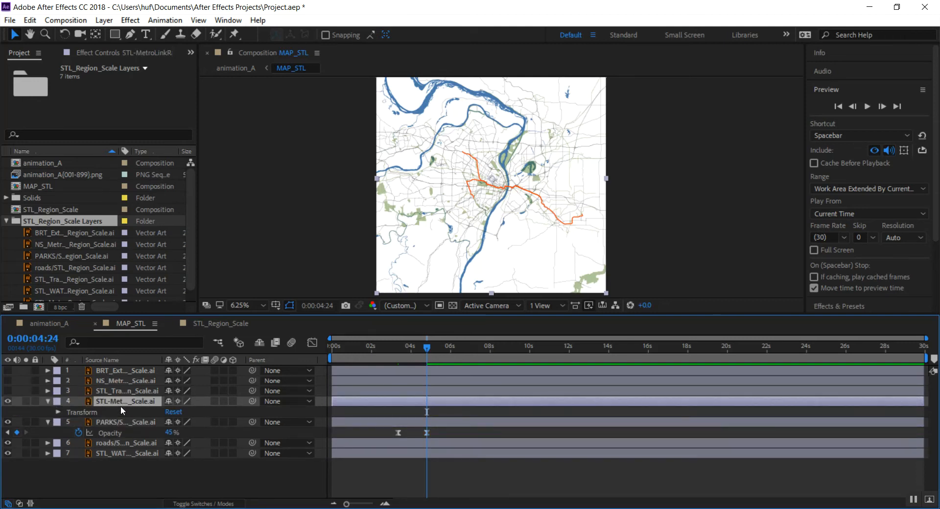
right_click(122, 409)
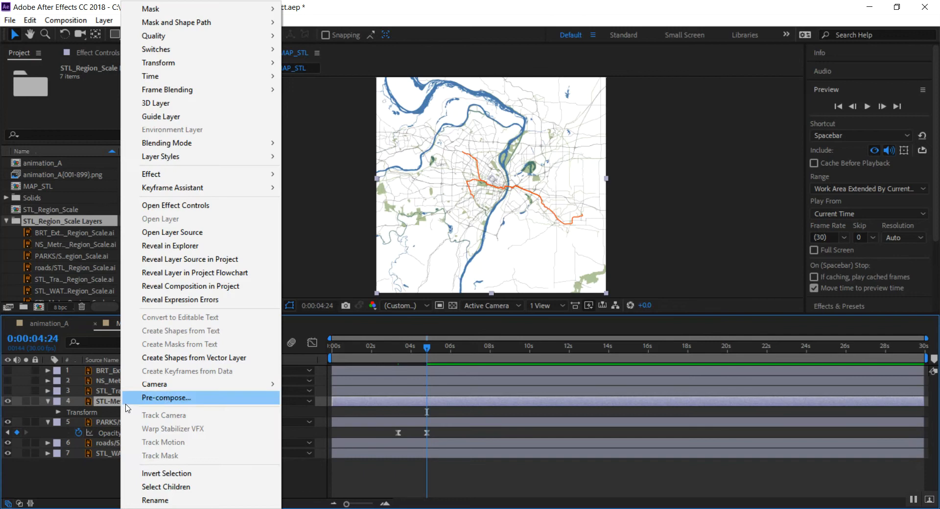
click(188, 361)
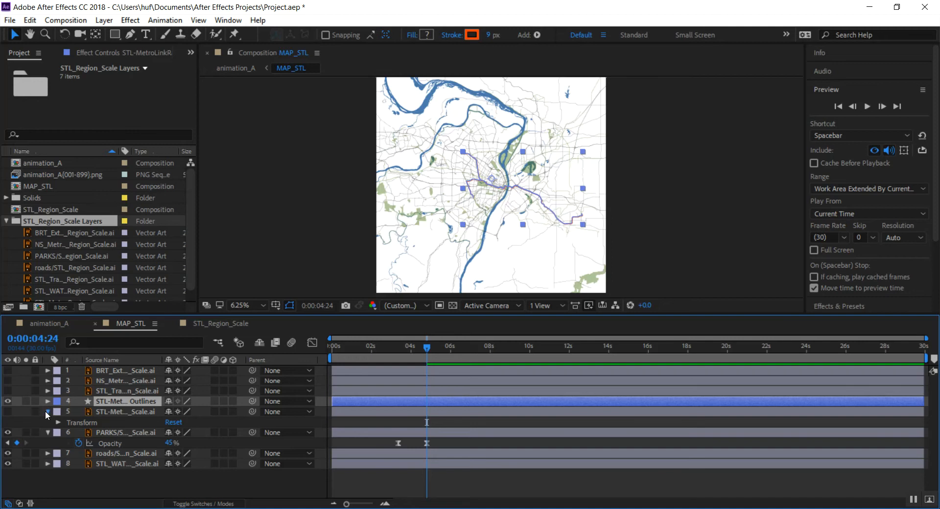
Delete the original STL-Met Illustrator layer and keep its Outlines shape layer selected.
click(47, 412)
click(136, 415)
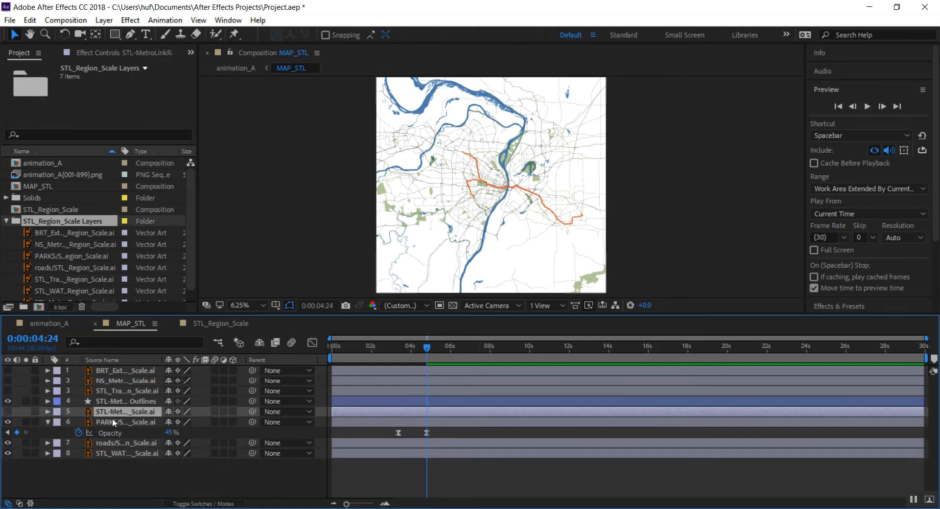
click(68, 402)
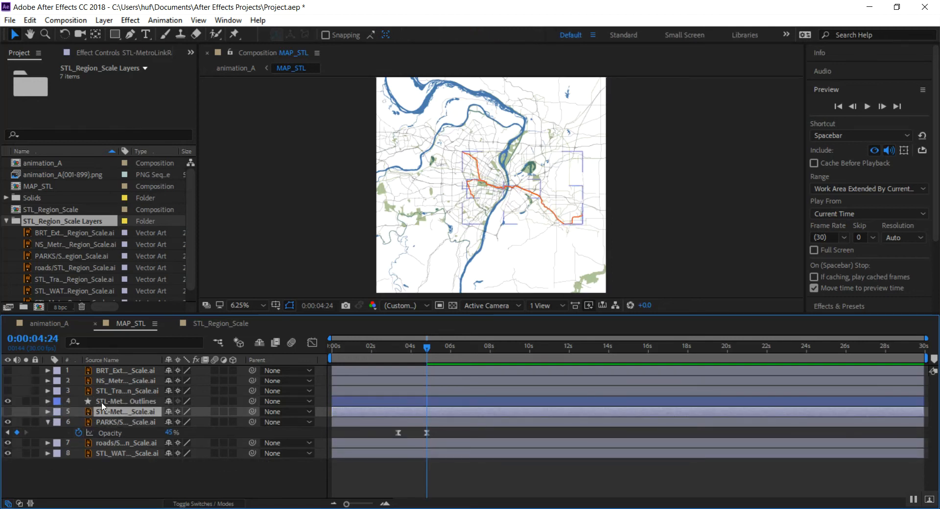
click(48, 401)
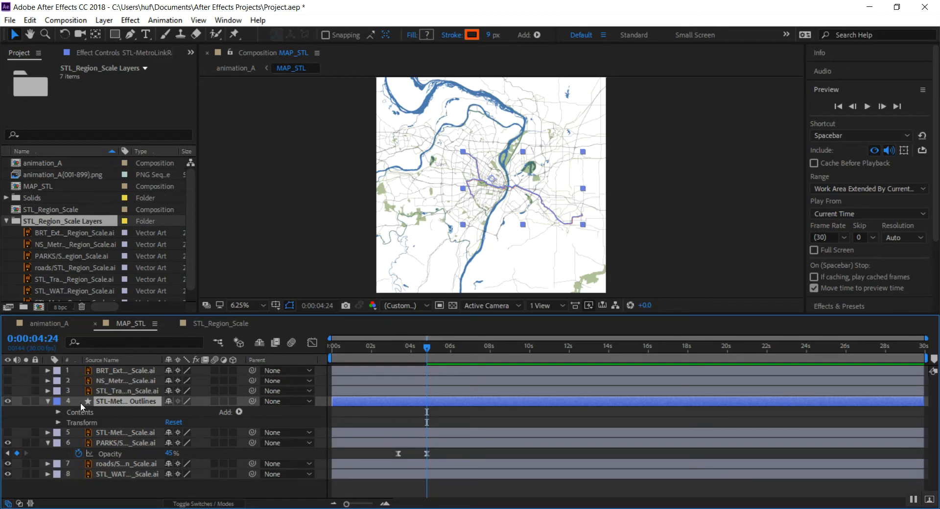
click(48, 401)
click(134, 413)
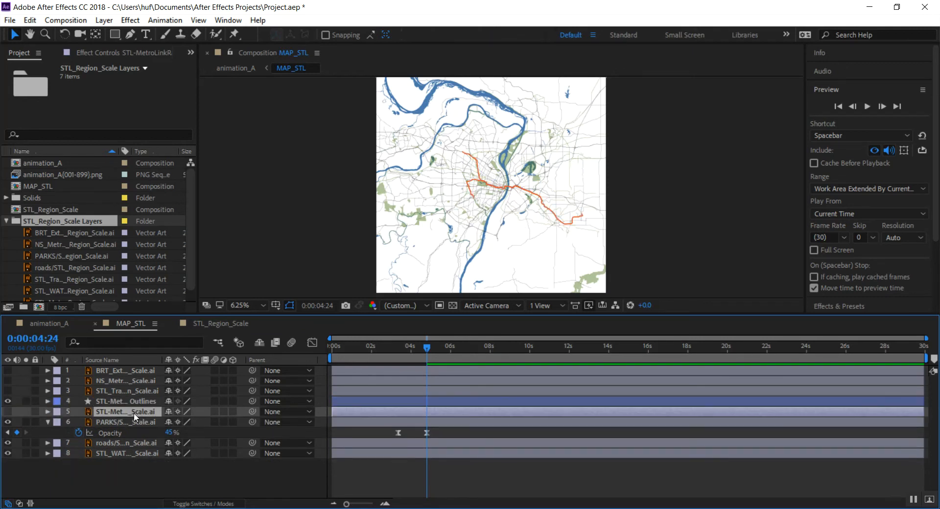
click(137, 403)
click(135, 414)
key(Delete)
click(126, 402)
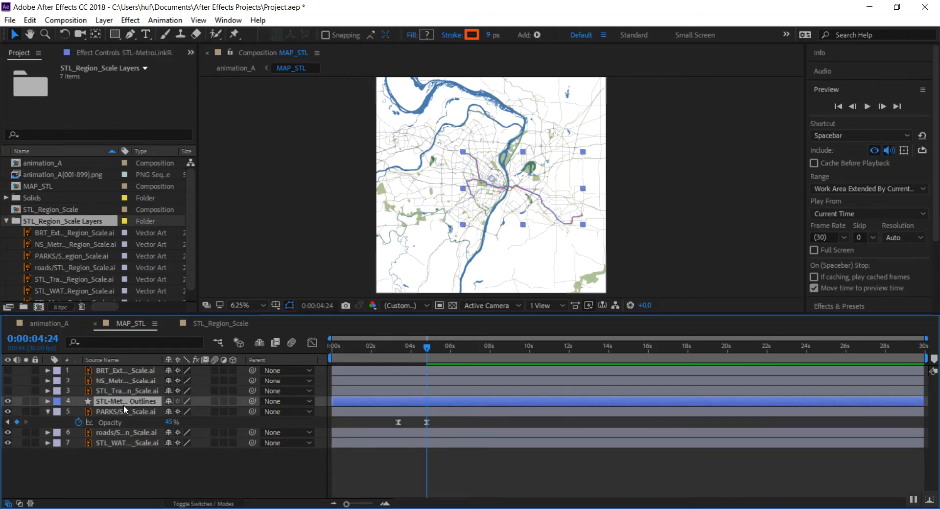
Expand the contents of the STL-Met Outlines layer and examine which line segment each of Groups 1 to 3 holds.
mouse_move(431, 348)
mouse_down()
mouse_move(443, 351)
mouse_move(428, 354)
mouse_up()
click(47, 401)
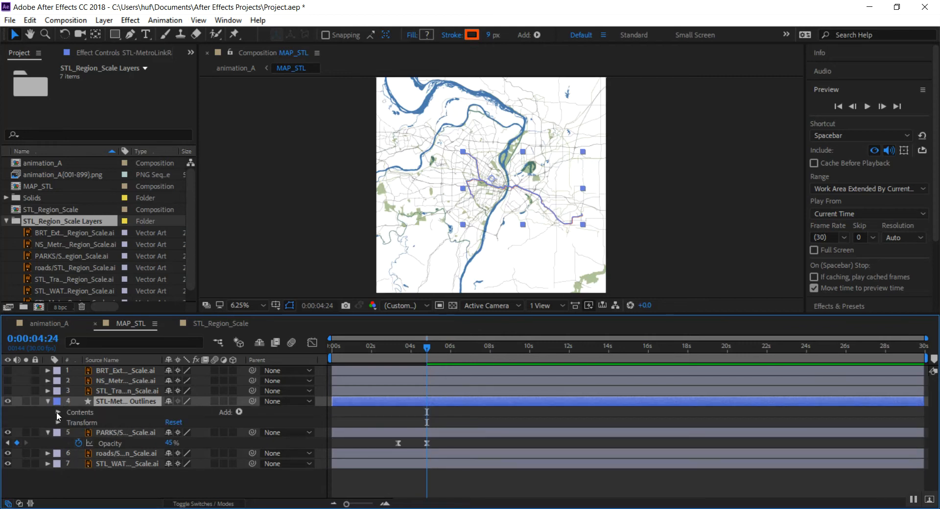
click(57, 412)
click(97, 423)
click(95, 434)
click(95, 444)
click(99, 433)
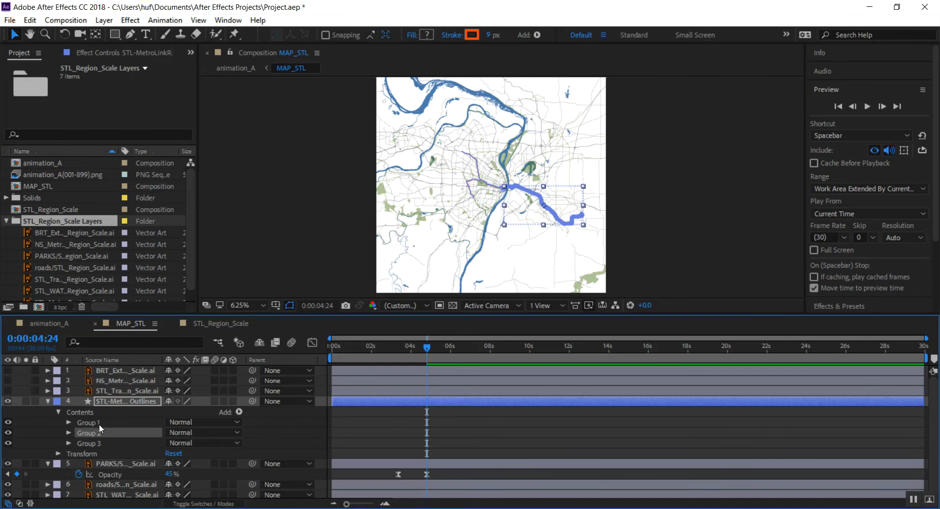
click(99, 424)
click(98, 443)
click(98, 433)
click(95, 420)
click(94, 433)
click(93, 439)
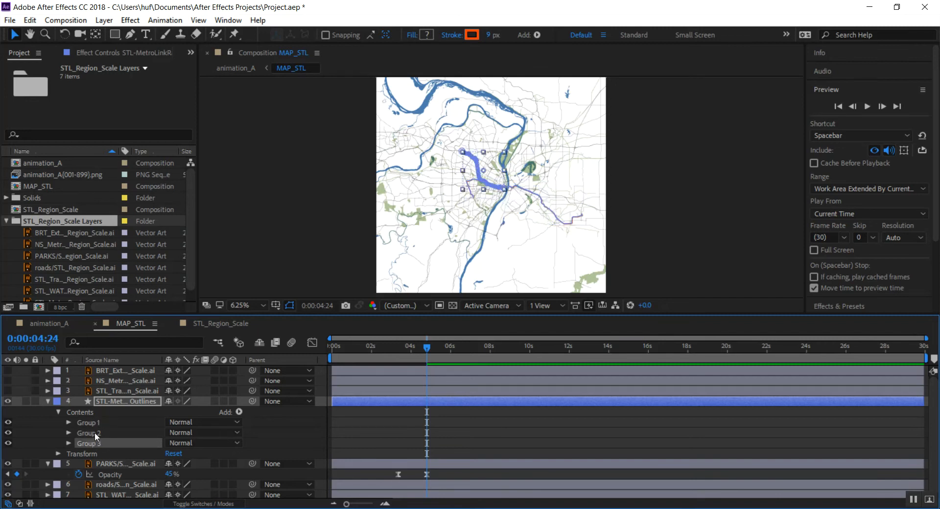
click(93, 430)
click(93, 423)
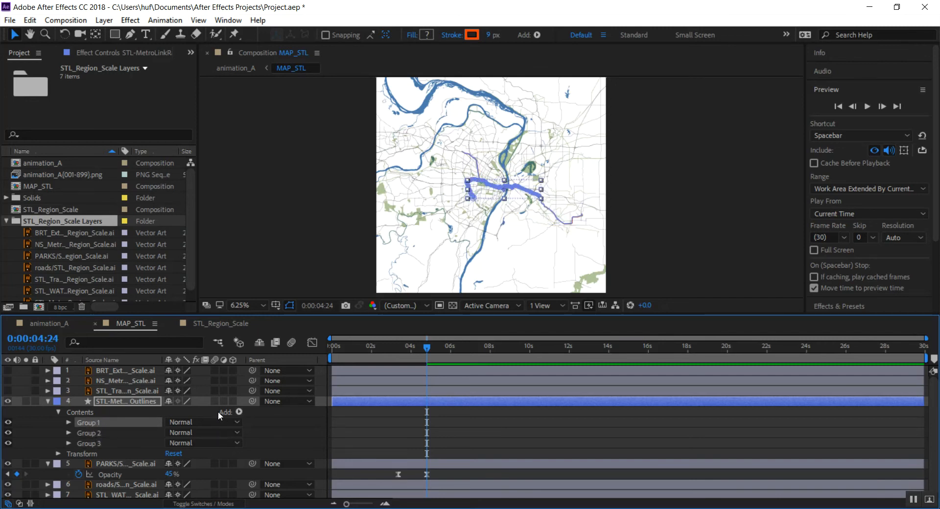
Add Trim Paths to the whole contents of the STL-Met Outlines layer and expand its properties.
click(120, 413)
click(239, 412)
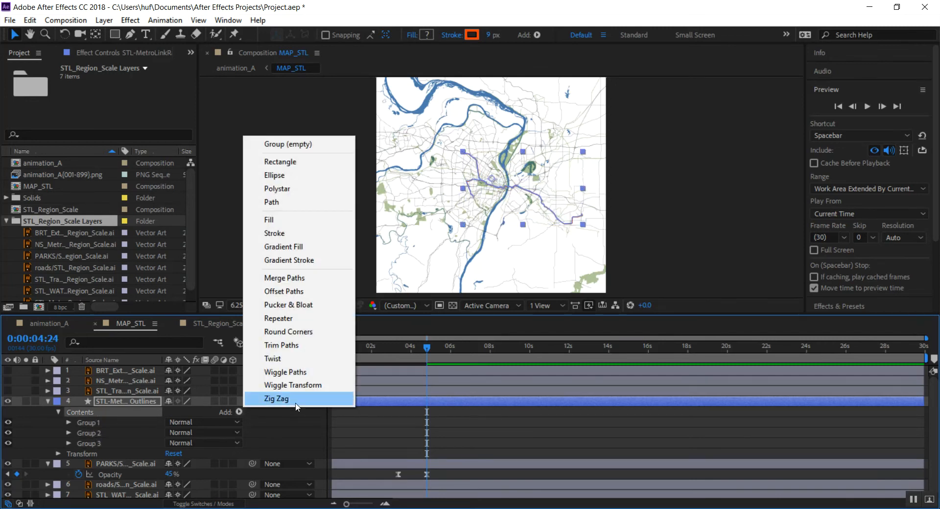
click(295, 347)
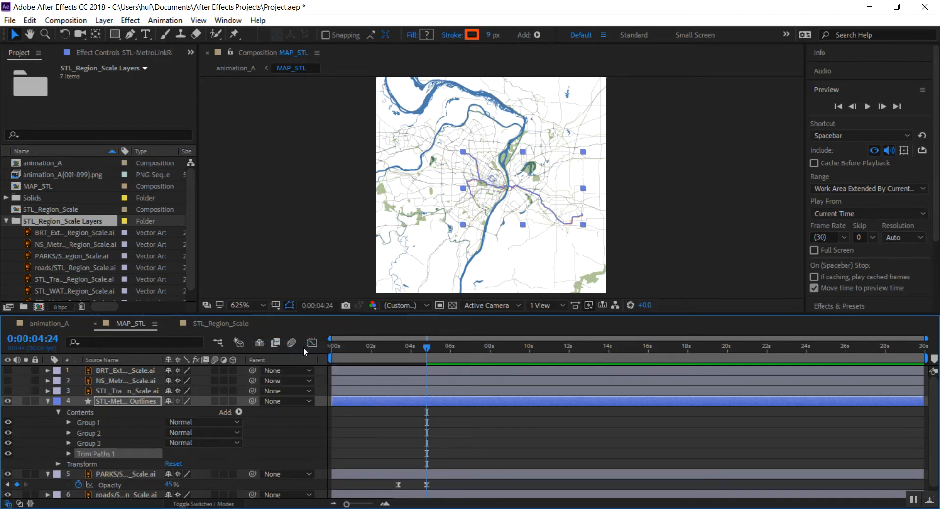
click(68, 453)
scroll(97, 454, down, 3)
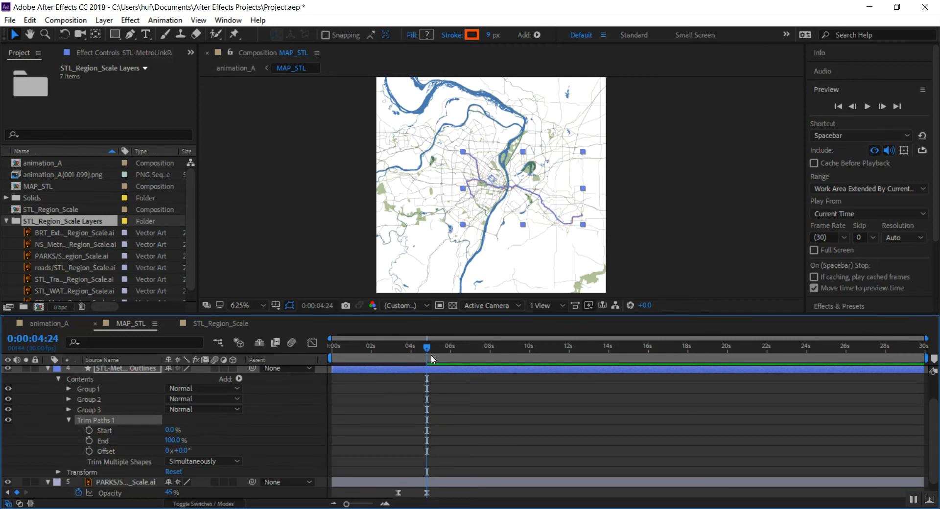
scroll(441, 383, down, 2)
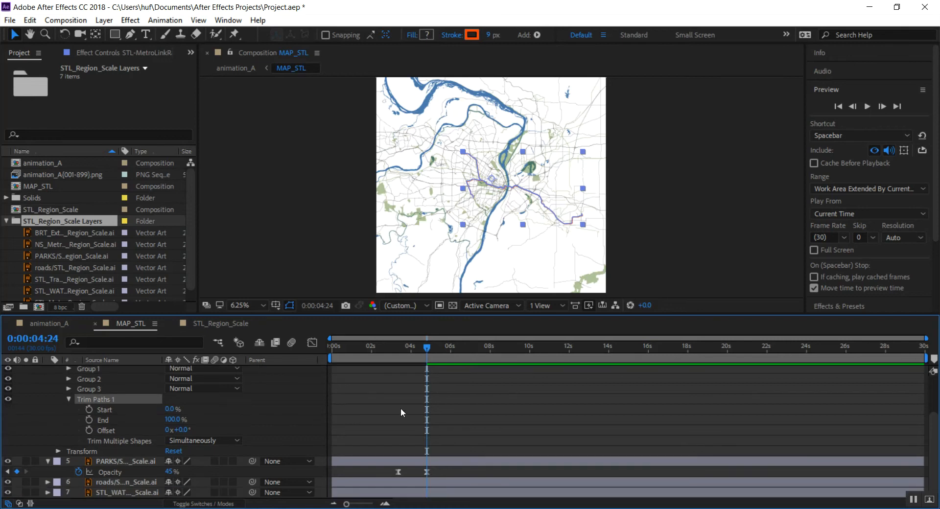
scroll(404, 410, up, 3)
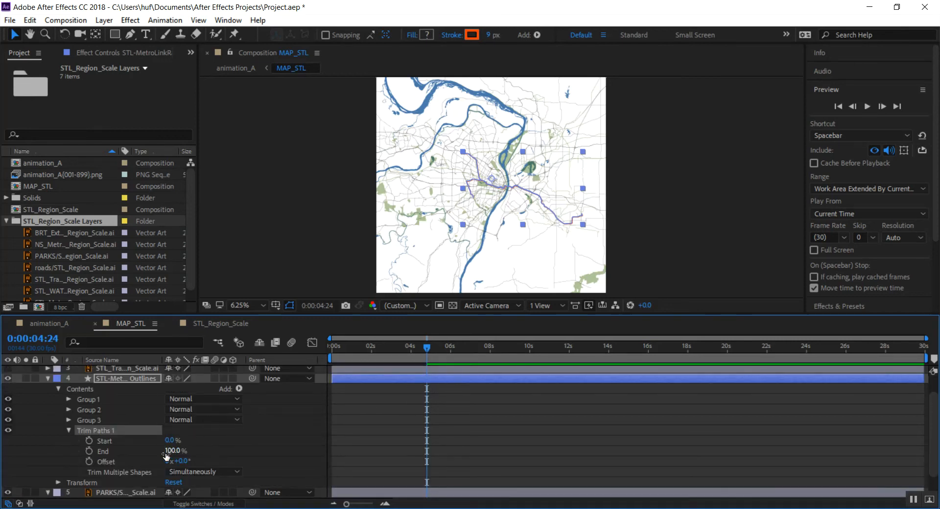
Enable keyframing for the Trim Paths End property at 0:00:04:24 and set End to 0%.
click(89, 451)
scroll(235, 433, down, 2)
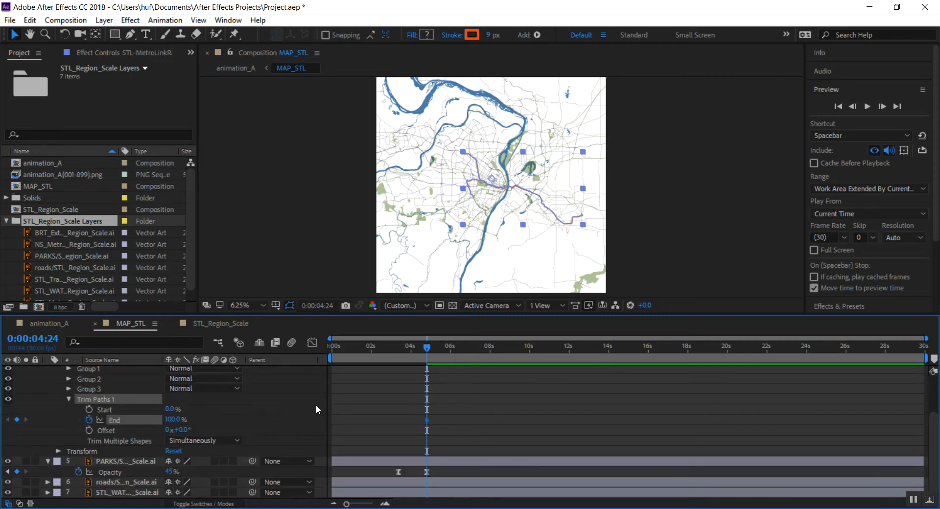
click(173, 419)
text(0)
key(Return)
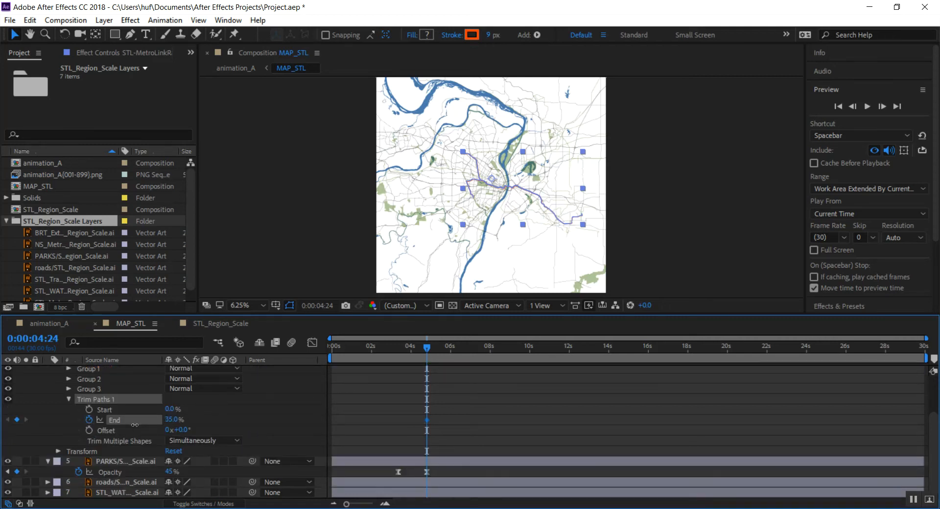
Add a 100% Trim Paths End keyframe at 0:00:09:07 and apply Easy Ease to both End keyframes.
drag(427, 348, 514, 347)
click(174, 419)
text(42)
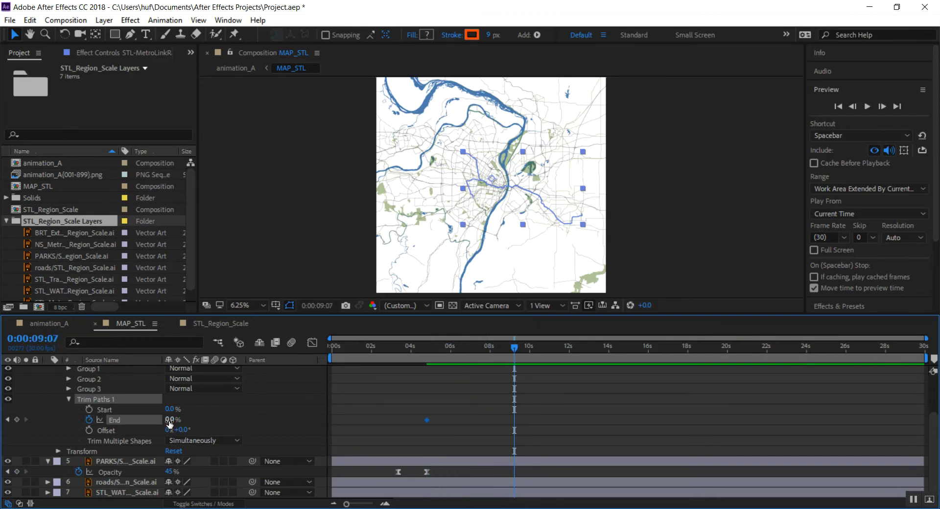
key(Return)
drag(202, 419, 310, 418)
drag(448, 421, 446, 422)
drag(179, 420, 202, 420)
drag(545, 412, 400, 437)
key(F9)
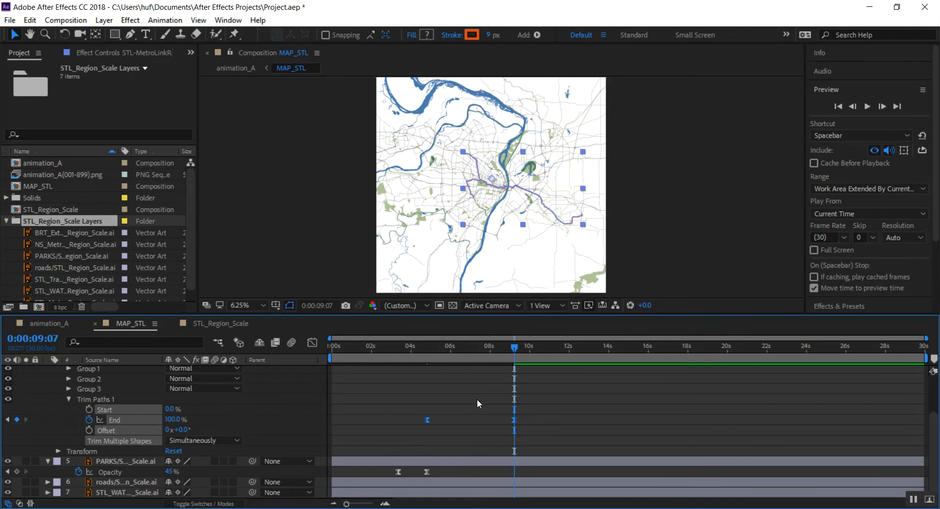
Check the metro line's draw-on animation from 0:00:04:24 to 0:00:09:12.
drag(515, 349, 430, 361)
click(725, 199)
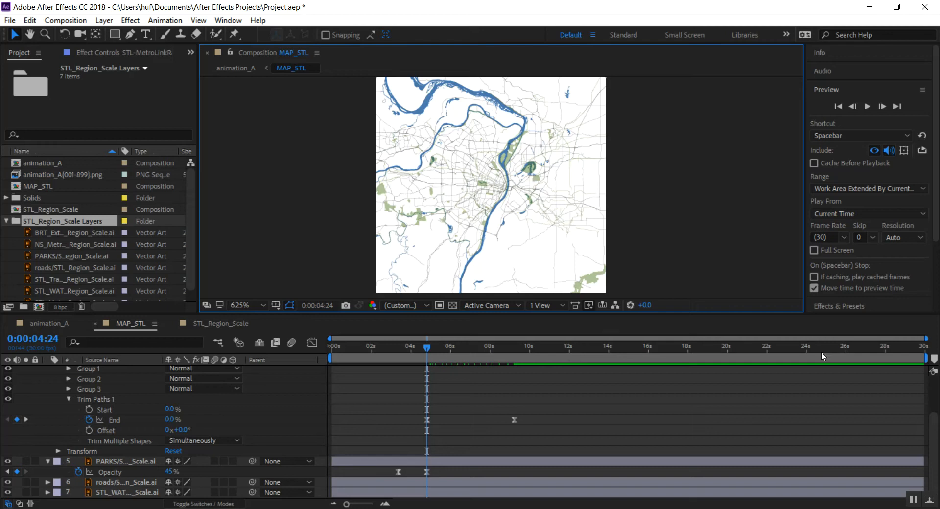
click(518, 358)
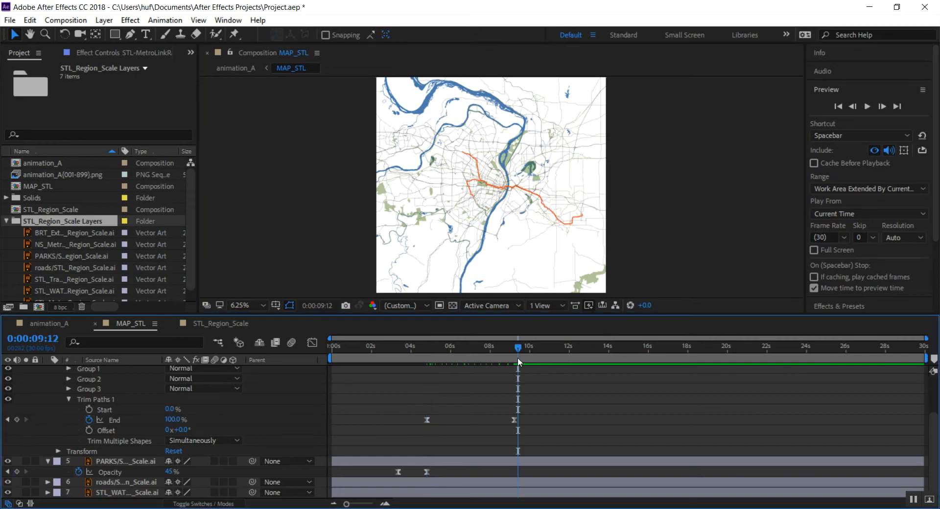
Limit the work area to about 4 to 10 seconds and move the current time to 0:00:04:27.
click(372, 357)
drag(327, 359, 412, 359)
drag(929, 360, 528, 360)
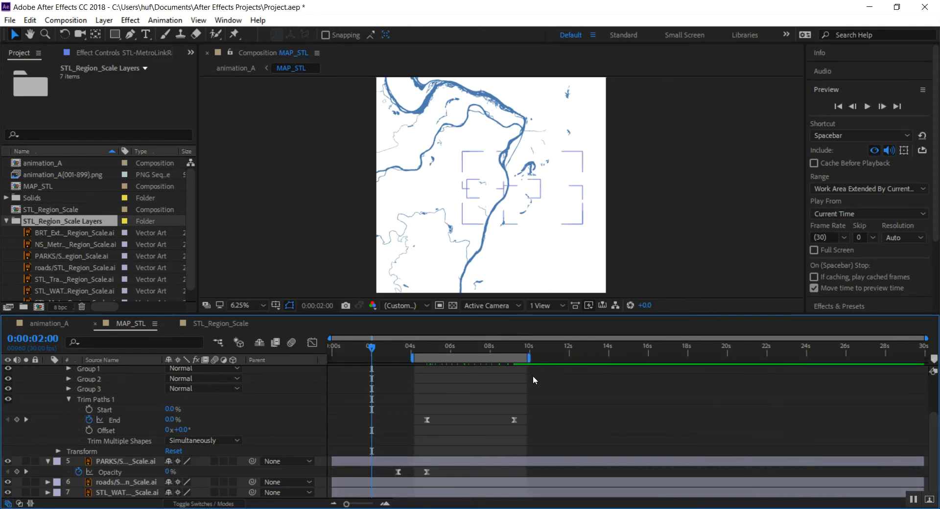
drag(372, 347, 428, 346)
click(669, 239)
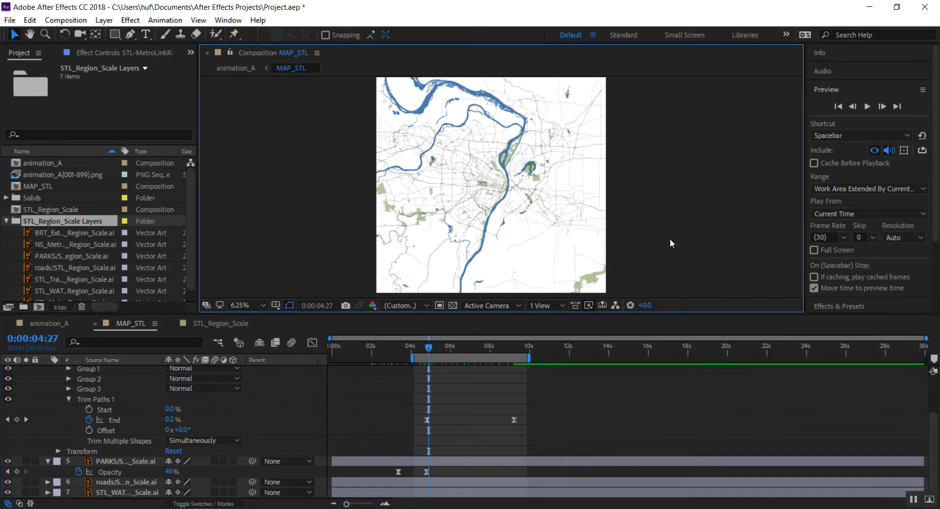
Preview the metro line's draw-on animation from 0:00:04:27 in an enlarged composition view fitted to the window.
key(grave)
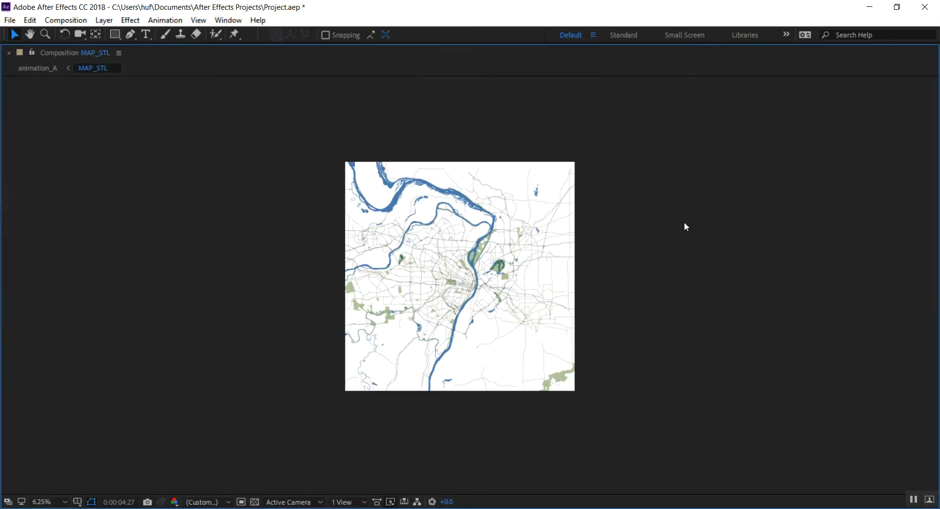
click(63, 502)
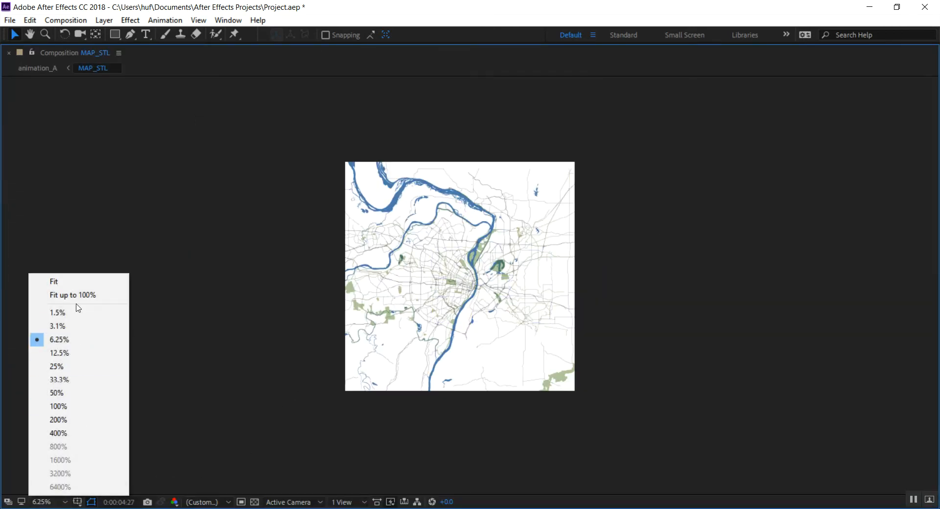
click(73, 282)
key(space)
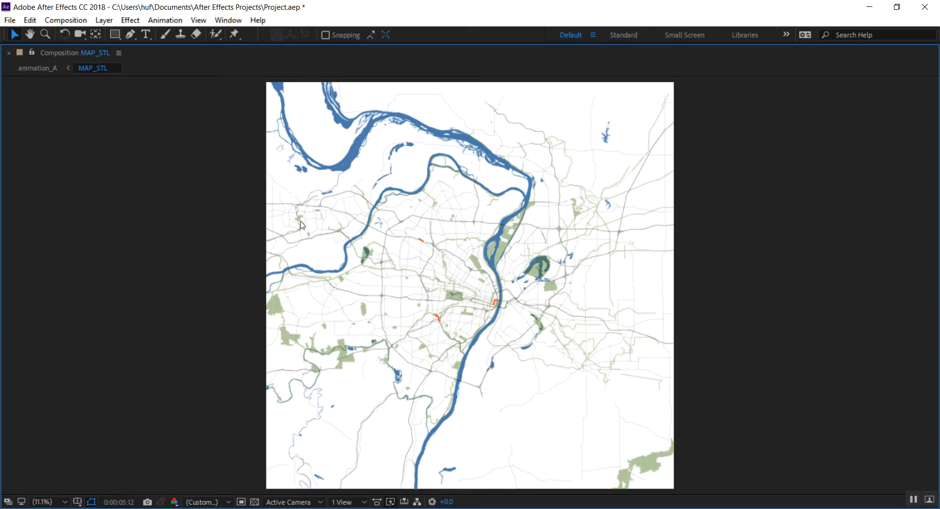
key(space)
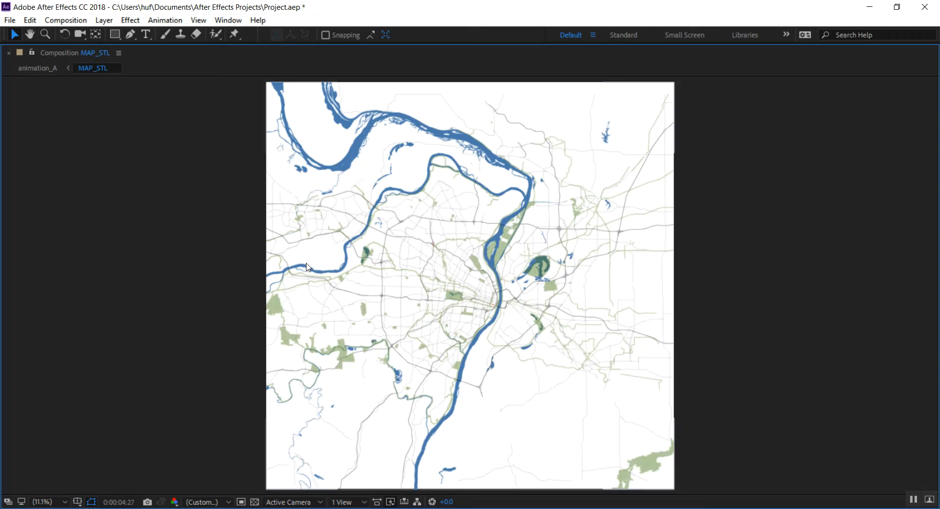
key(grave)
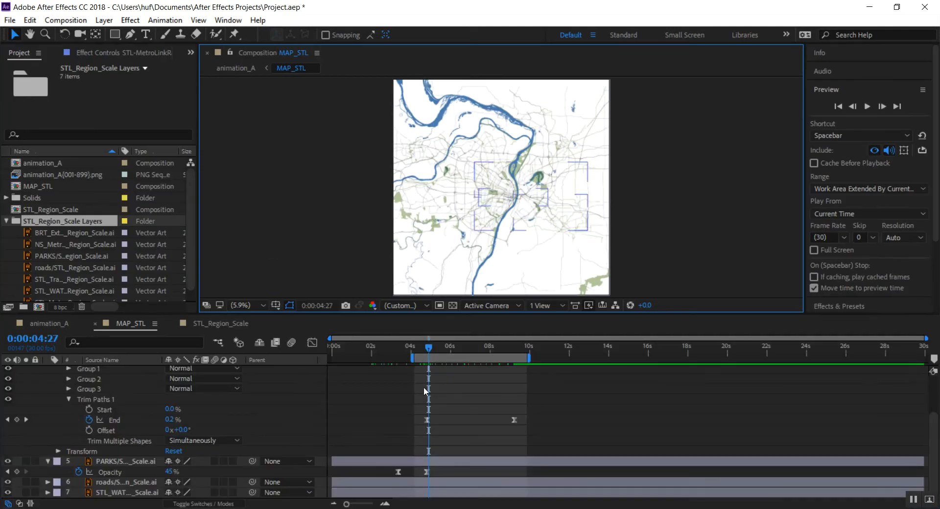
Show only the keyframed End property of the STL-Met... Outlines layer.
scroll(128, 407, up, 3)
click(124, 400)
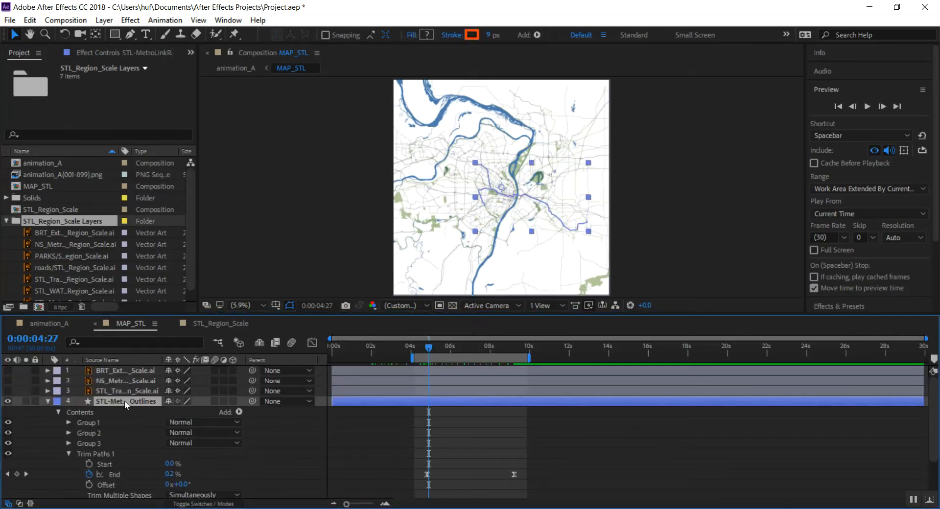
key(u)
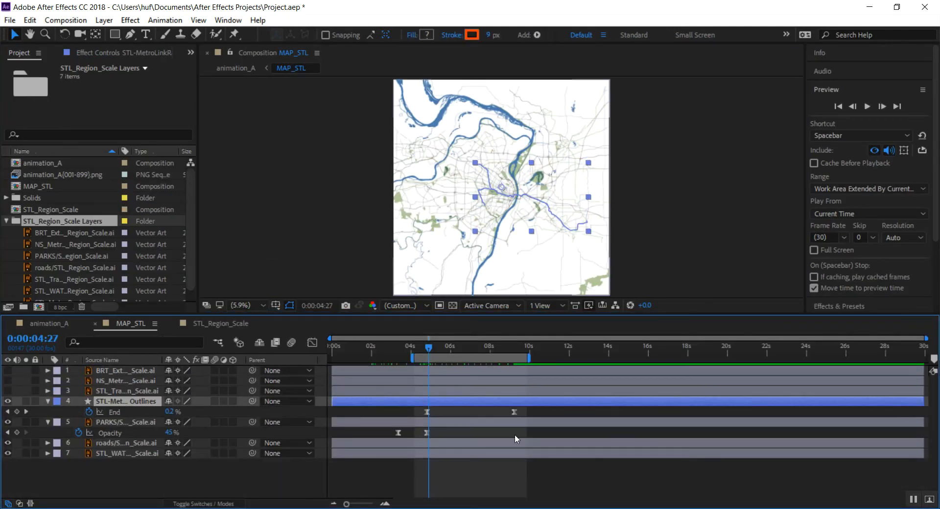
click(120, 389)
click(121, 382)
click(124, 371)
click(128, 390)
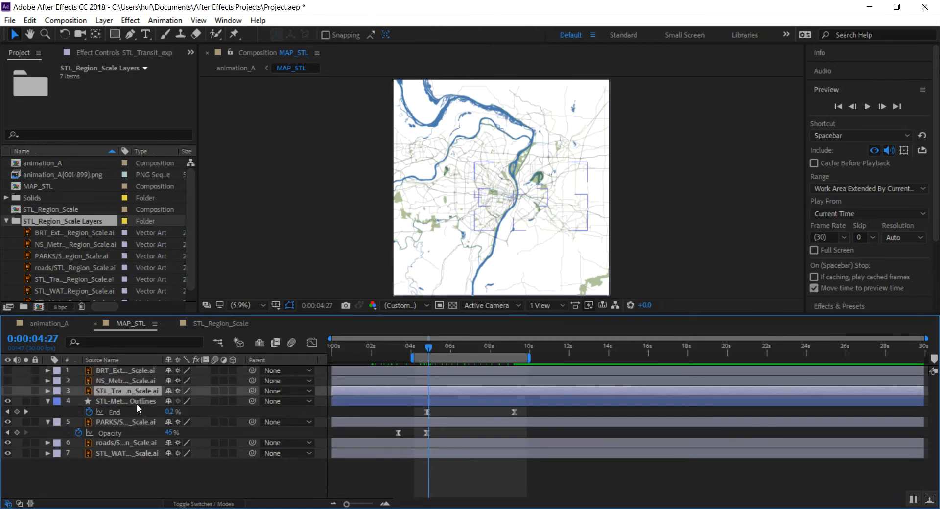
click(123, 401)
click(144, 392)
click(138, 371)
click(137, 381)
click(136, 391)
click(138, 381)
click(141, 372)
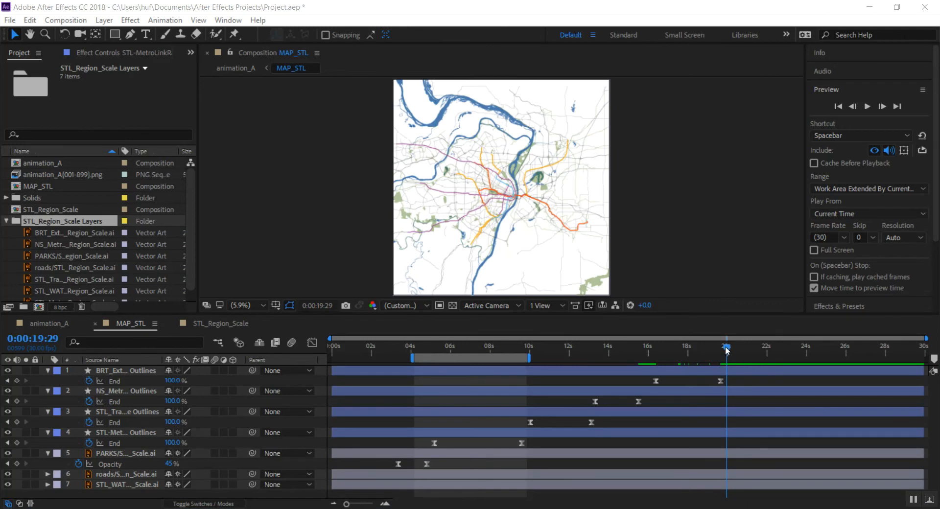
Set the MAP_STL work area to run from 0 to about 21 seconds.
drag(727, 350, 718, 350)
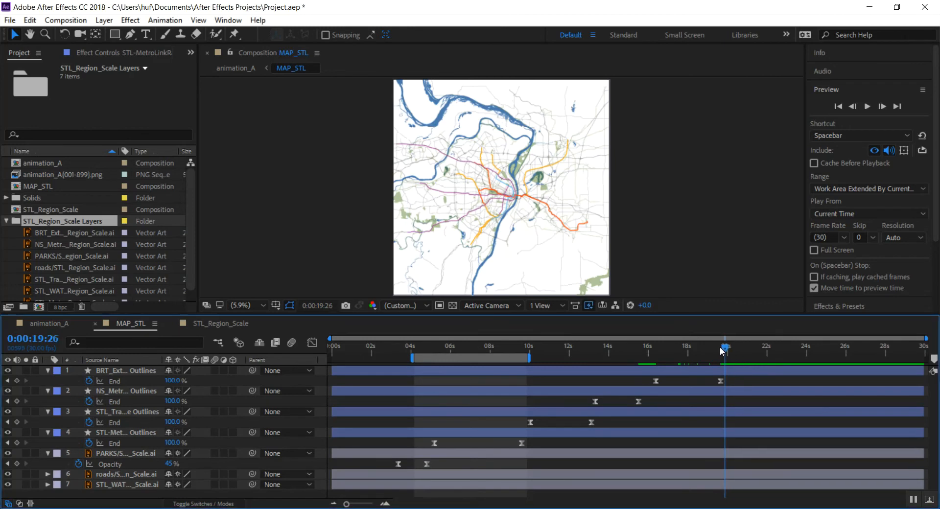
drag(412, 358, 324, 361)
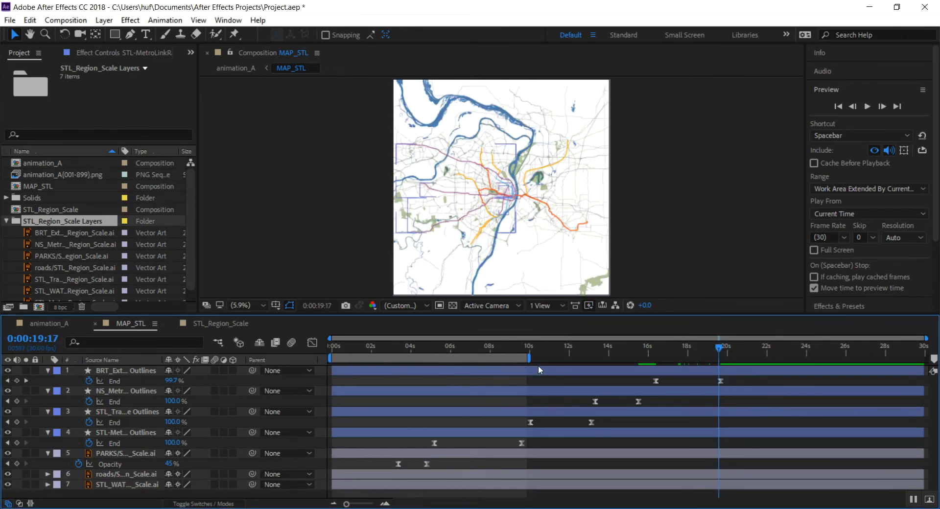
mouse_move(523, 360)
mouse_down()
mouse_move(742, 359)
mouse_move(658, 350)
mouse_move(403, 370)
mouse_up()
Preview the complete MAP_STL animation of base layers and transit lines in an enlarged composition view.
key(space)
click(681, 221)
key(grave)
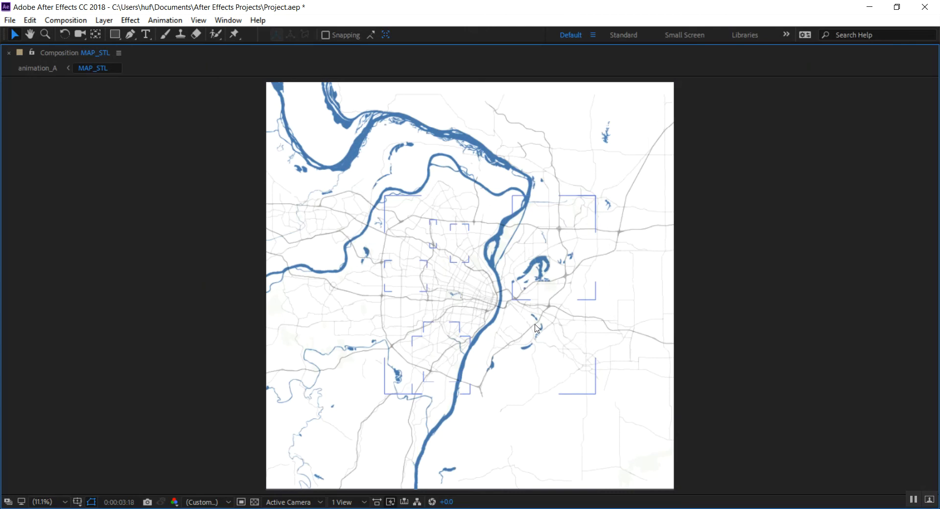
key(space)
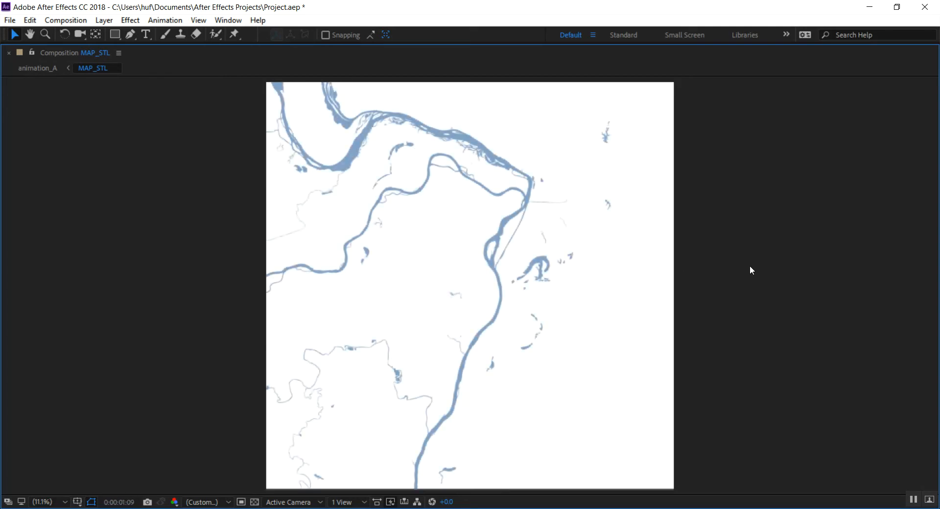
key(grave)
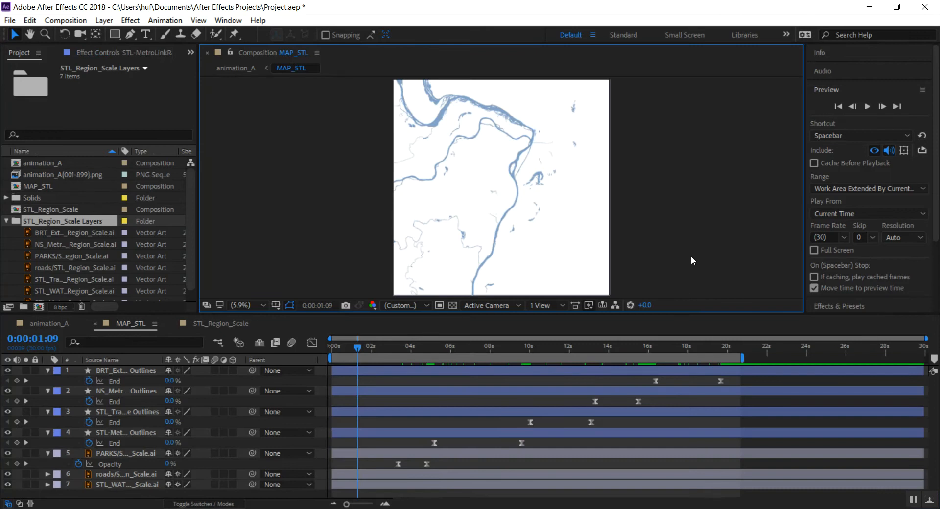
Extend the work area to 30 seconds and proportionally stretch all Opacity and End keyframes so the last falls at about 28 seconds.
drag(742, 358, 935, 359)
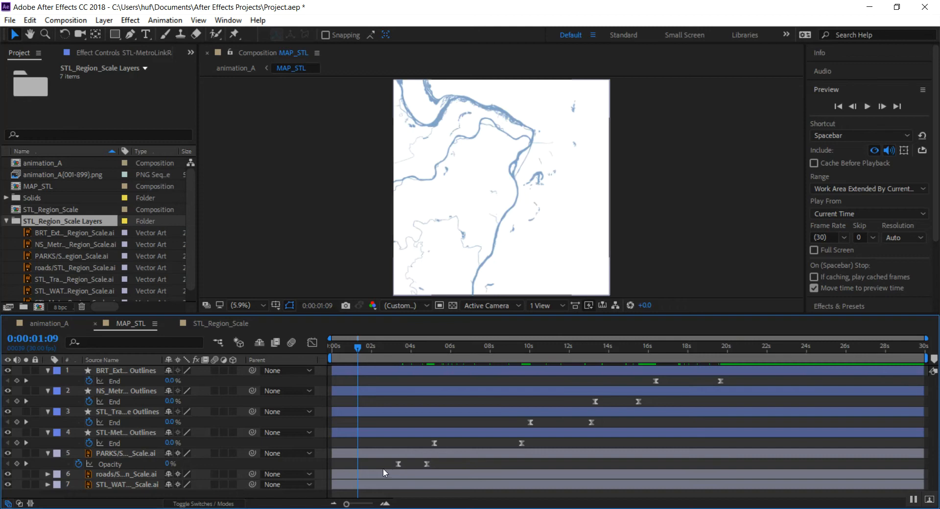
click(399, 463)
shift+click(426, 464)
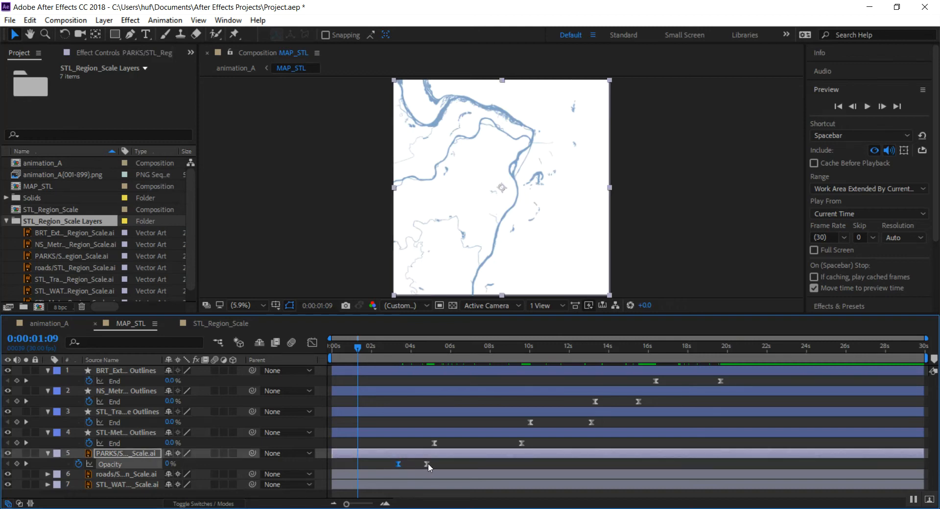
shift+click(434, 443)
shift+click(522, 443)
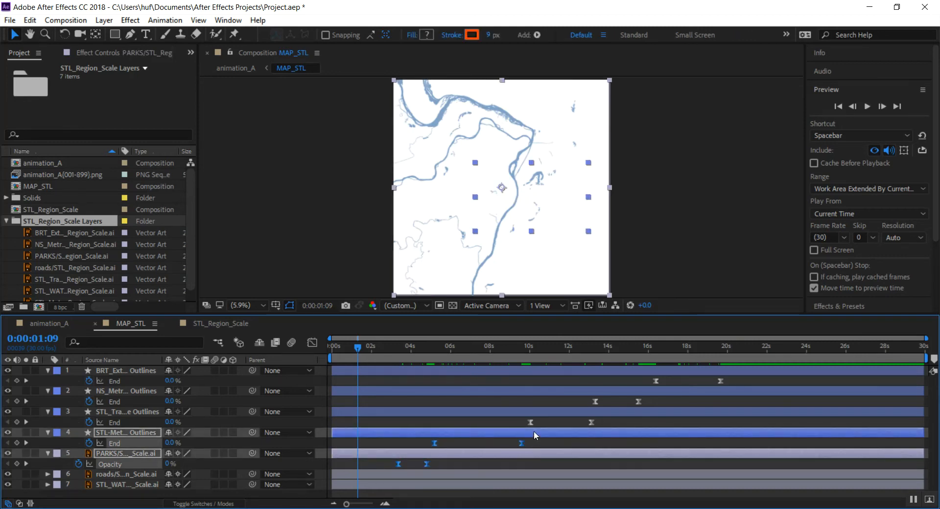
shift+click(531, 422)
shift+click(591, 422)
shift+click(595, 402)
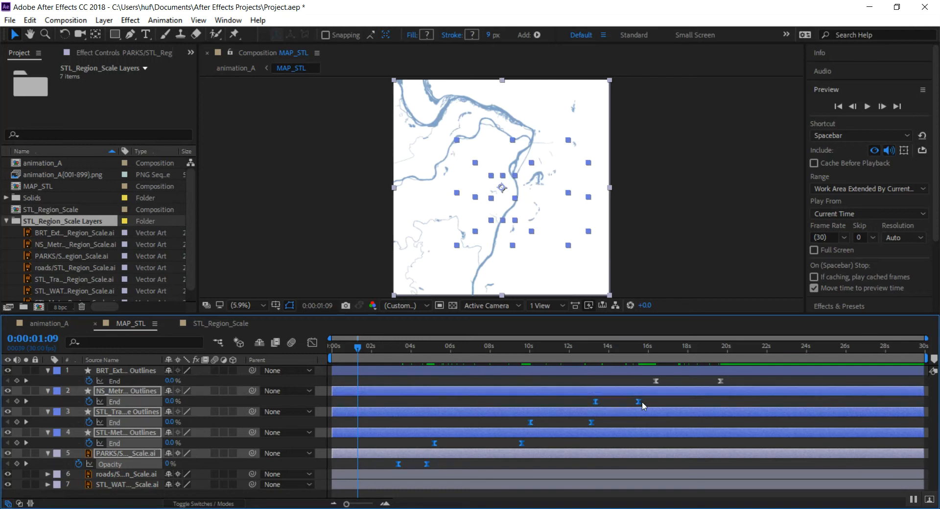
shift+click(656, 381)
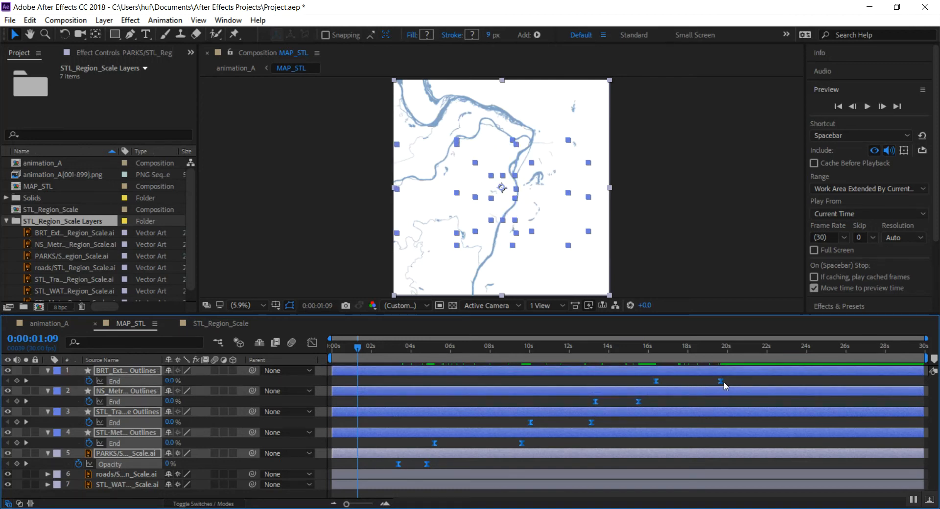
drag(722, 381, 887, 382)
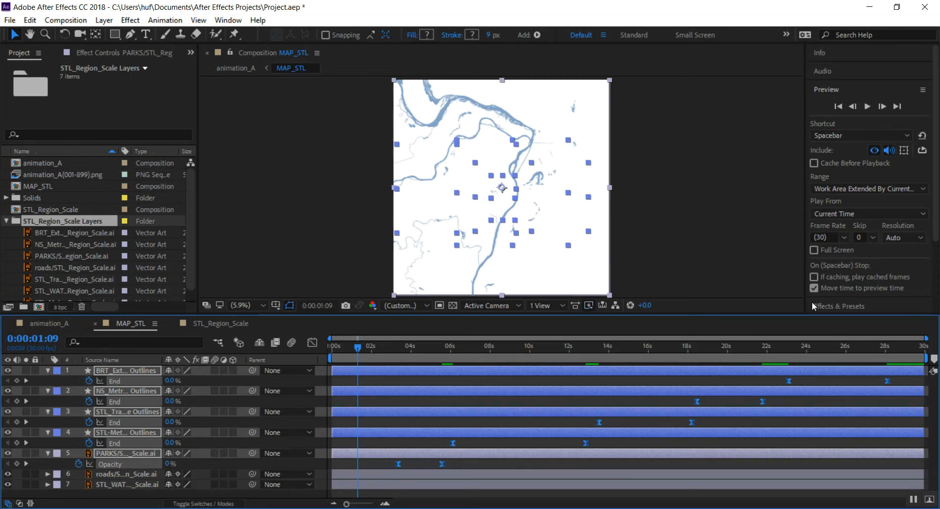
click(717, 263)
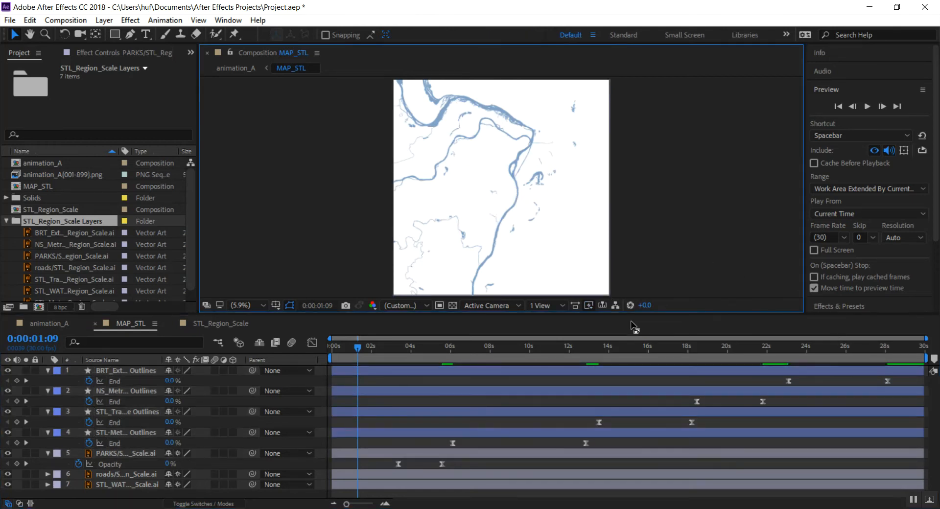
Return the current time to 0:00:00:00 and save the project.
drag(386, 351, 274, 342)
click(9, 20)
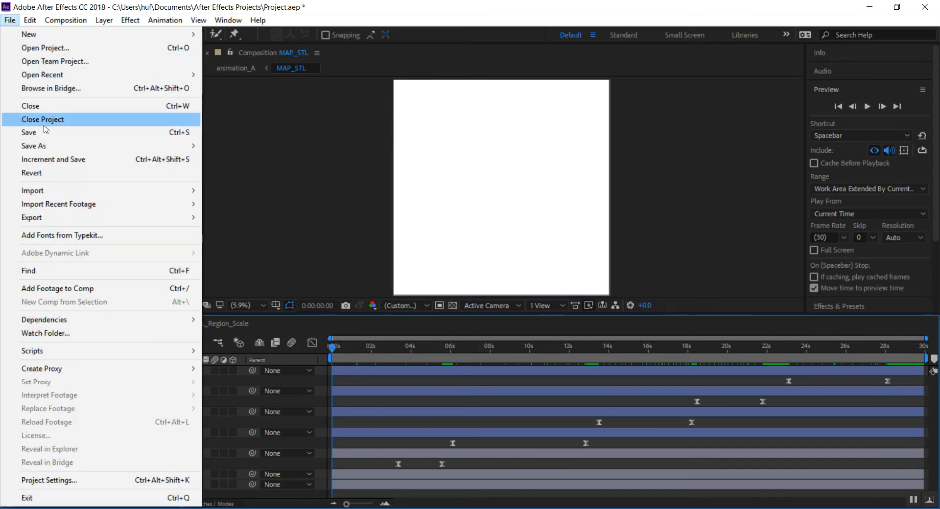
click(30, 130)
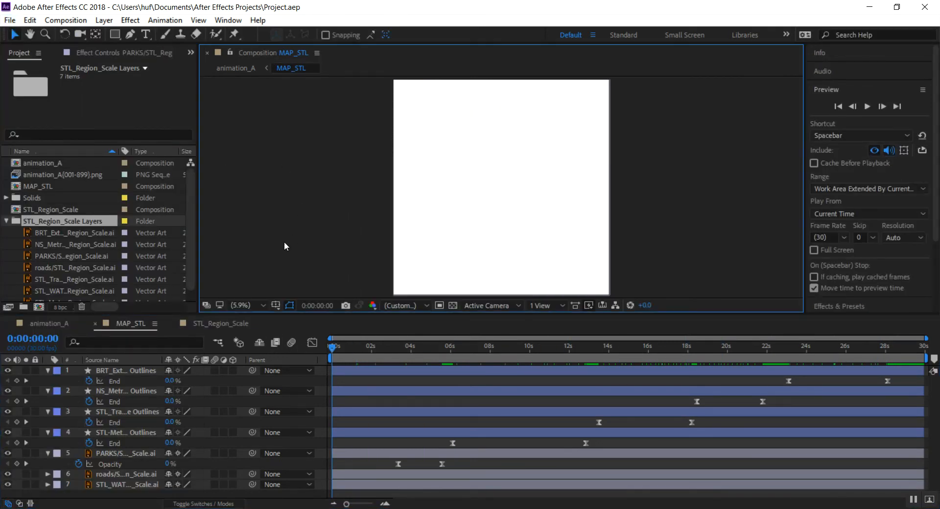
Switch to the animation_A composition, check the map at 0:00:12:17, and move the current time to 0:00:10:04.
click(54, 325)
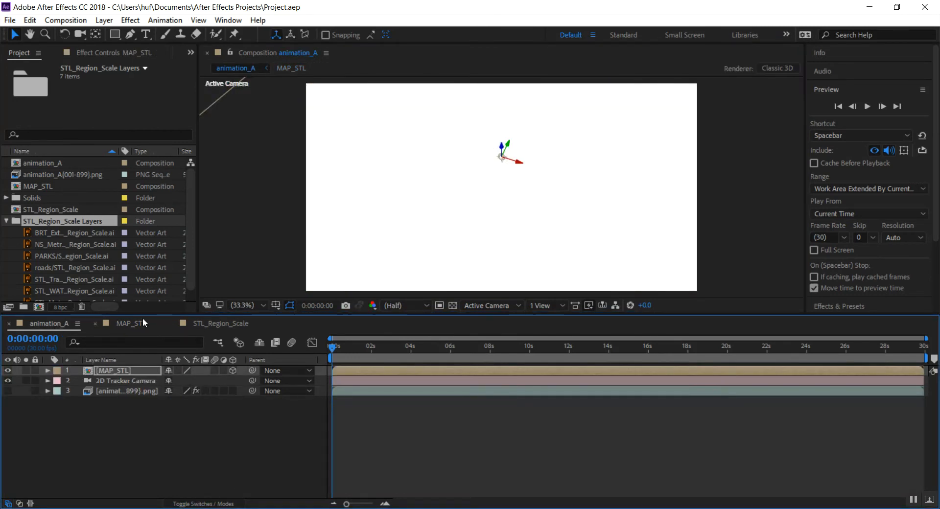
drag(337, 349, 580, 354)
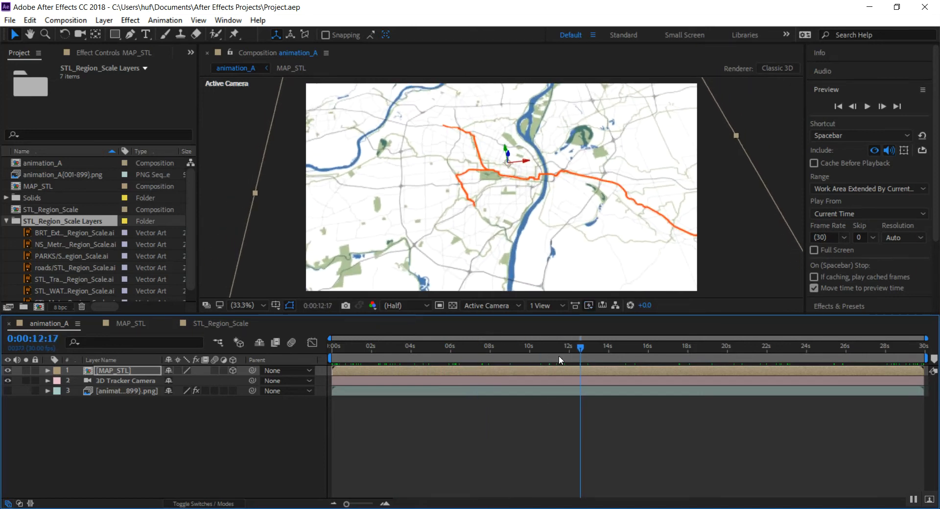
click(766, 152)
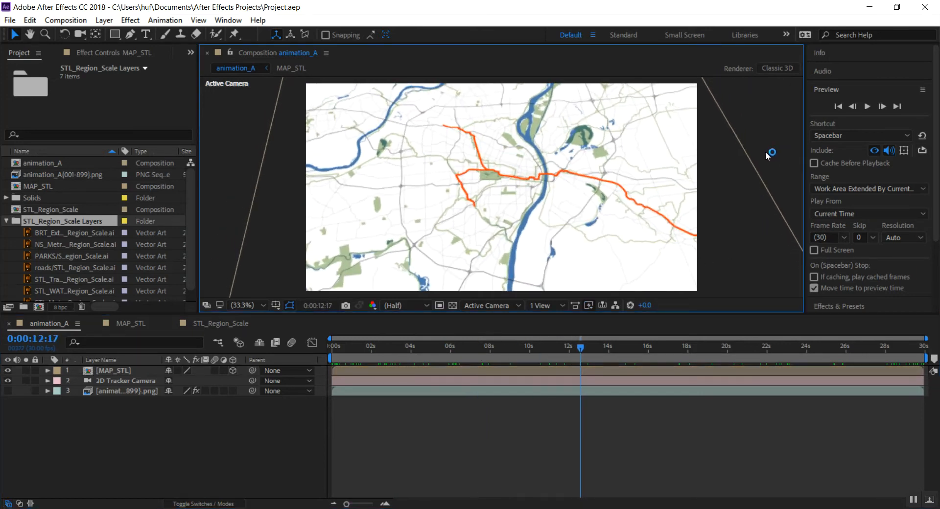
drag(582, 348, 532, 348)
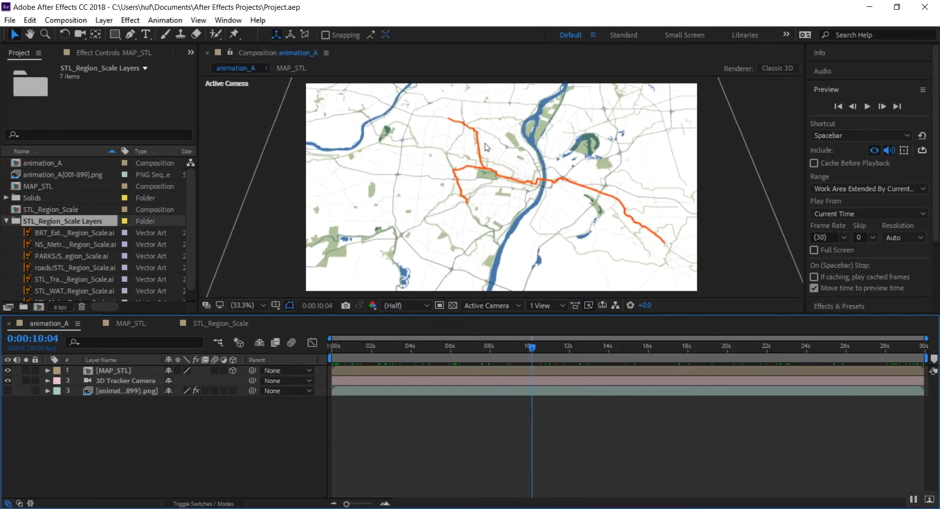
click(231, 129)
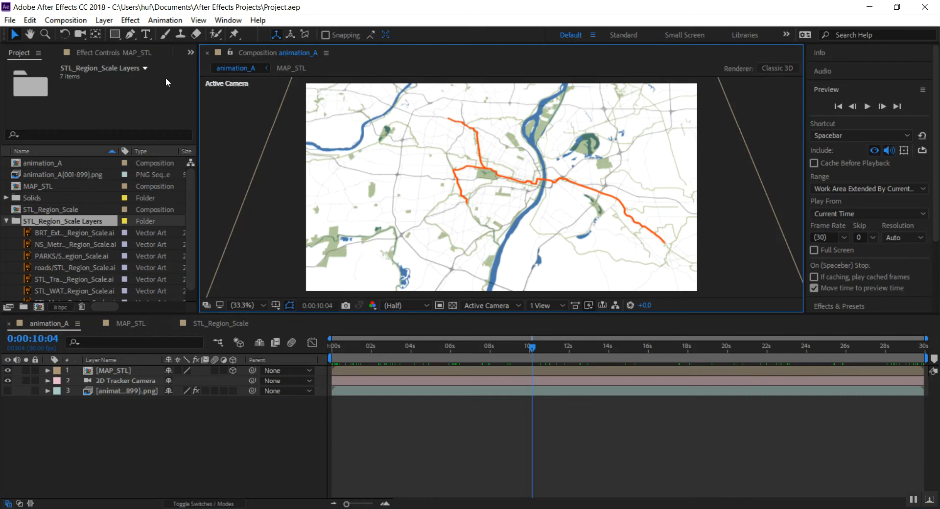
Add a paragraph text box reading "metrolink" over the metro line in animation_A.
click(146, 33)
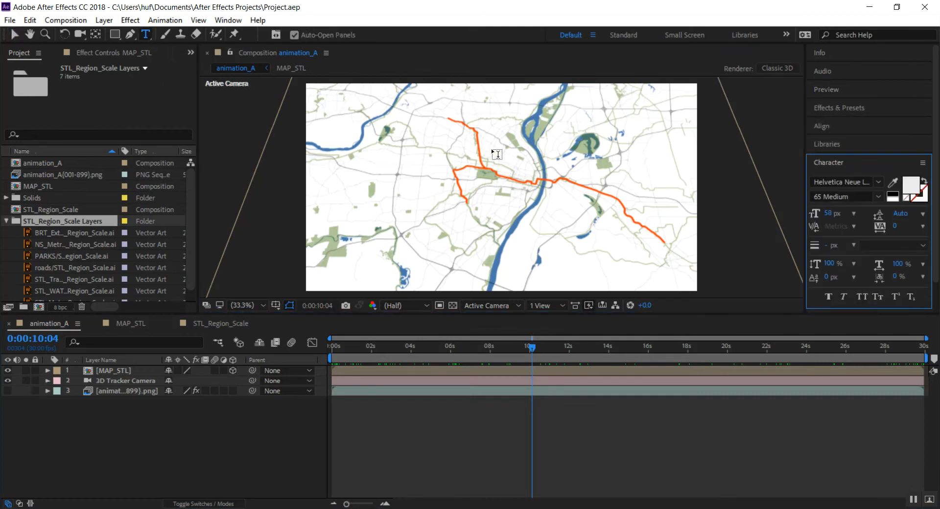
drag(440, 142, 662, 196)
text(metrolink)
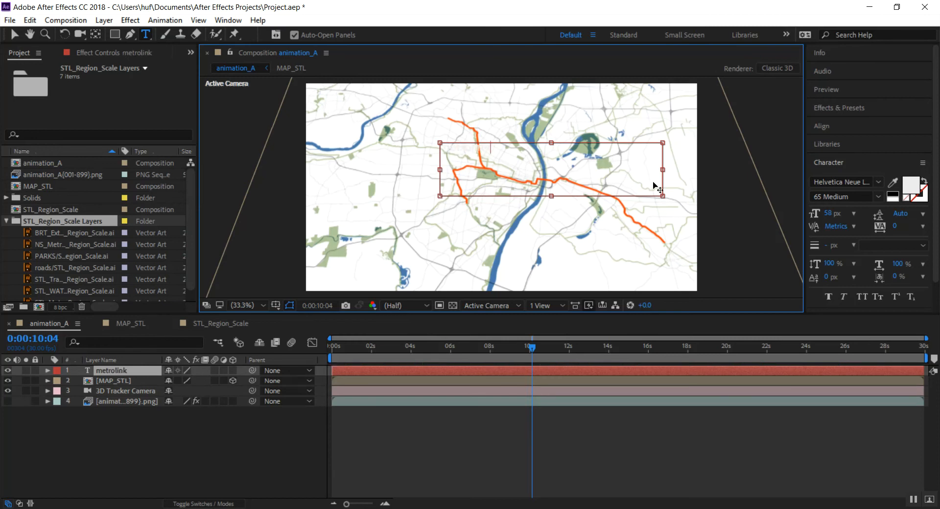
Recolor the whole metrolink text to the metro line's orange, FF3C00.
key(ctrl+a)
click(912, 185)
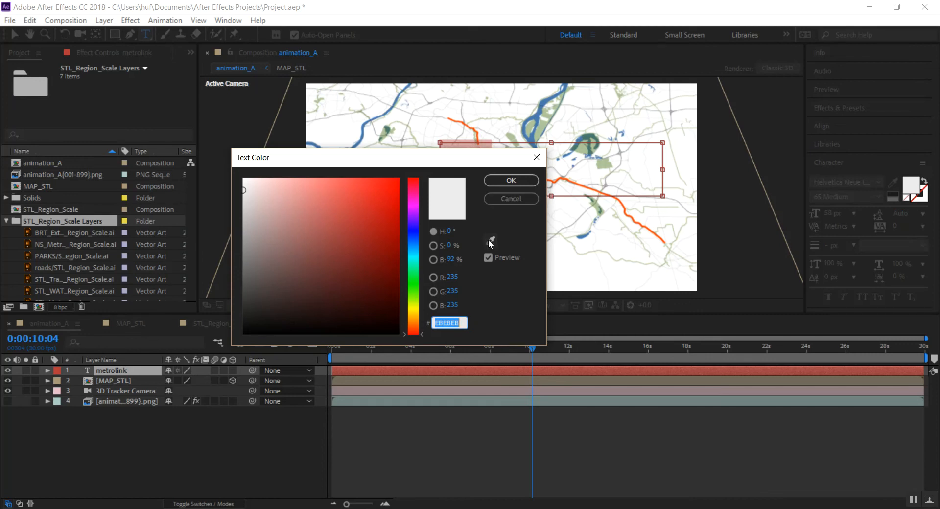
text(E80B0B)
key(Tab)
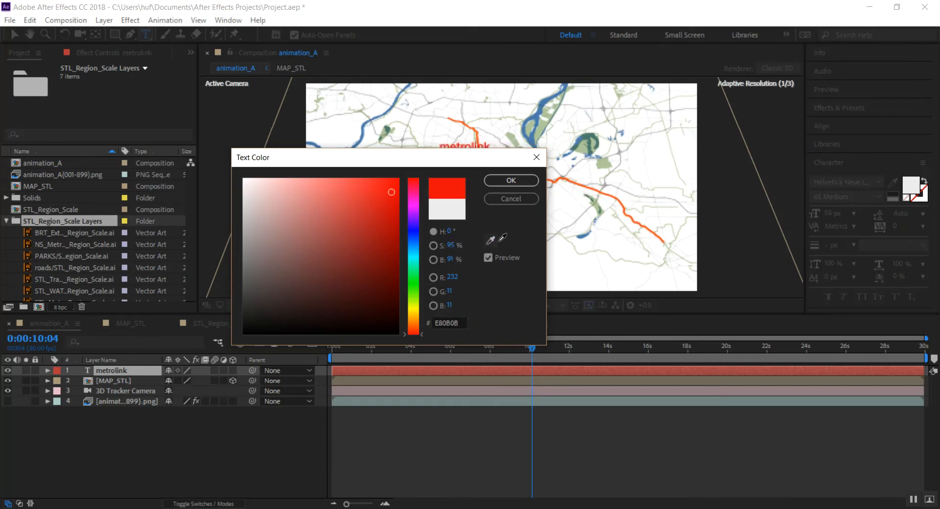
click(557, 181)
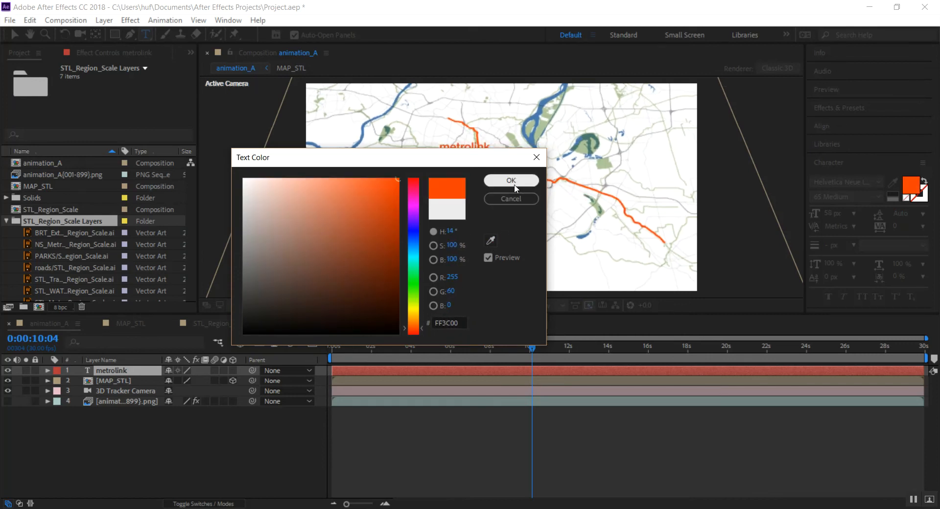
click(511, 180)
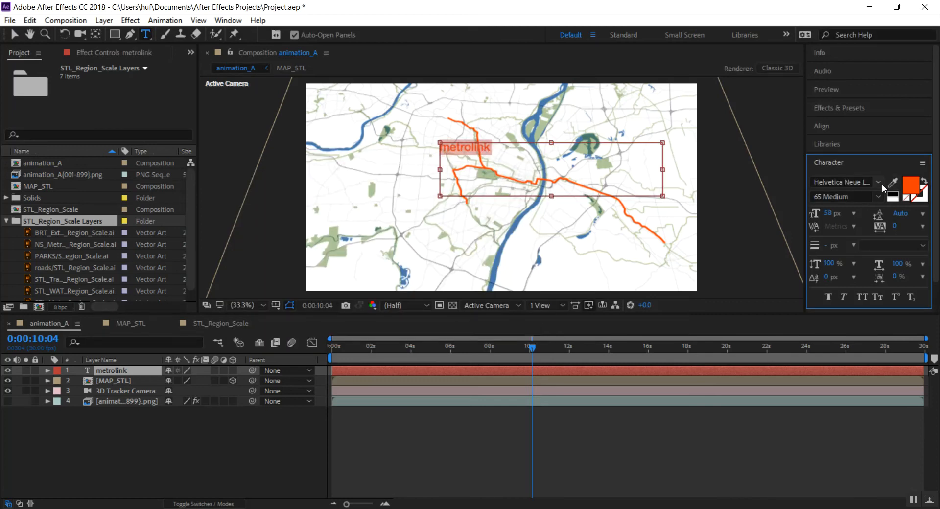
Set the metrolink text to the 75 Bold font style and rewrite it as "METROLINK EXISTING".
click(879, 183)
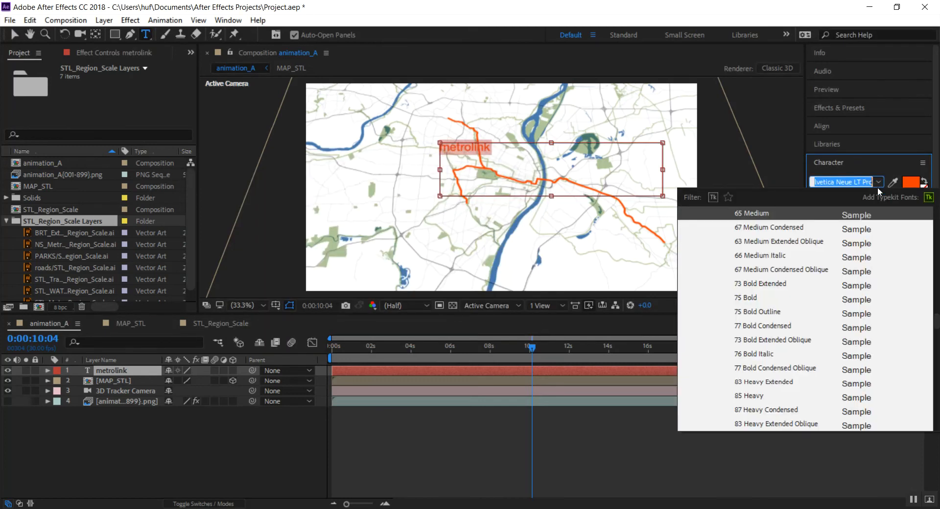
click(753, 302)
click(529, 167)
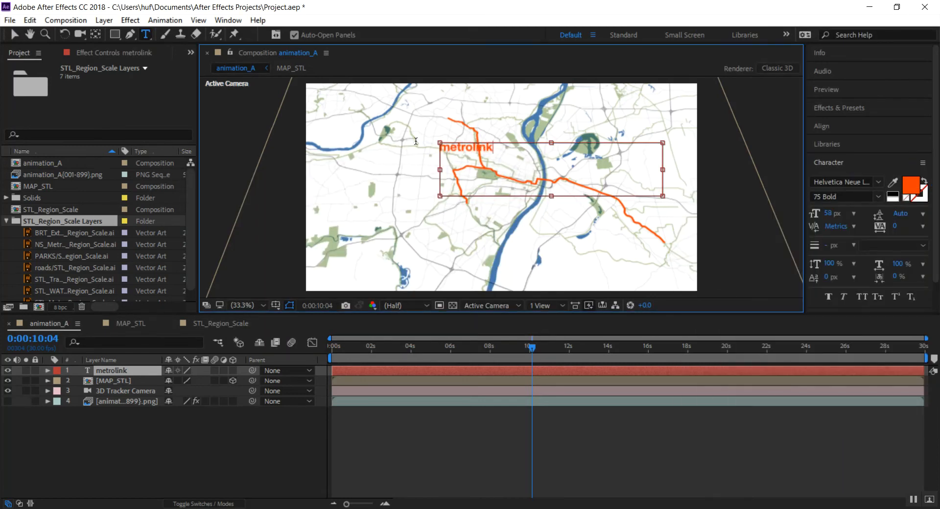
text(METROLINK)
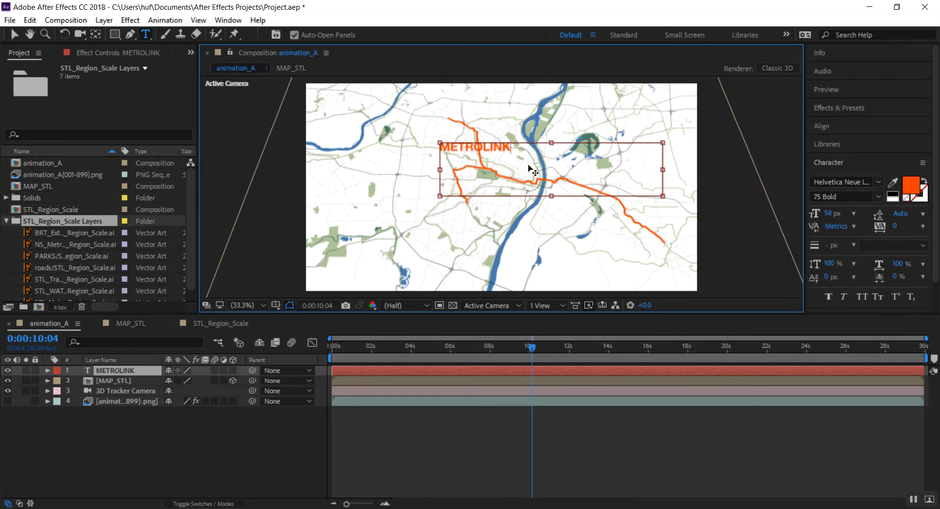
text( EXISTING)
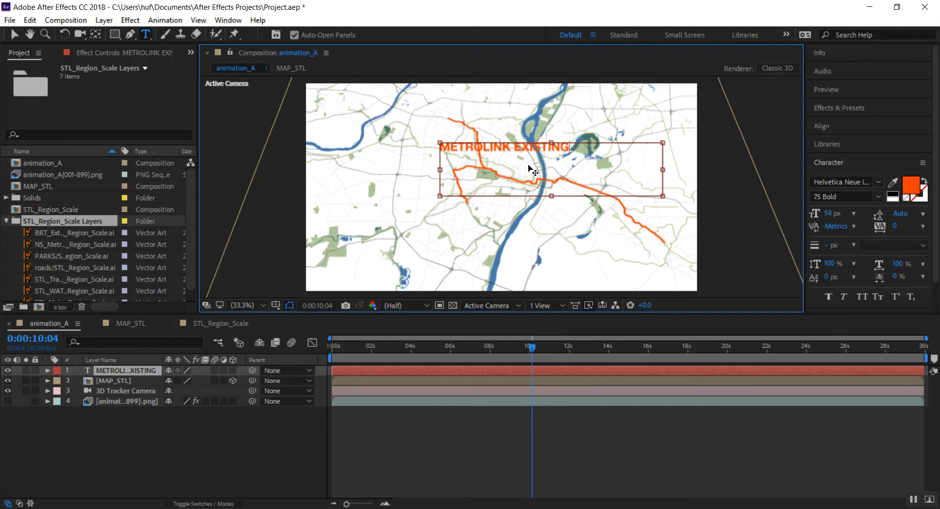
click(18, 37)
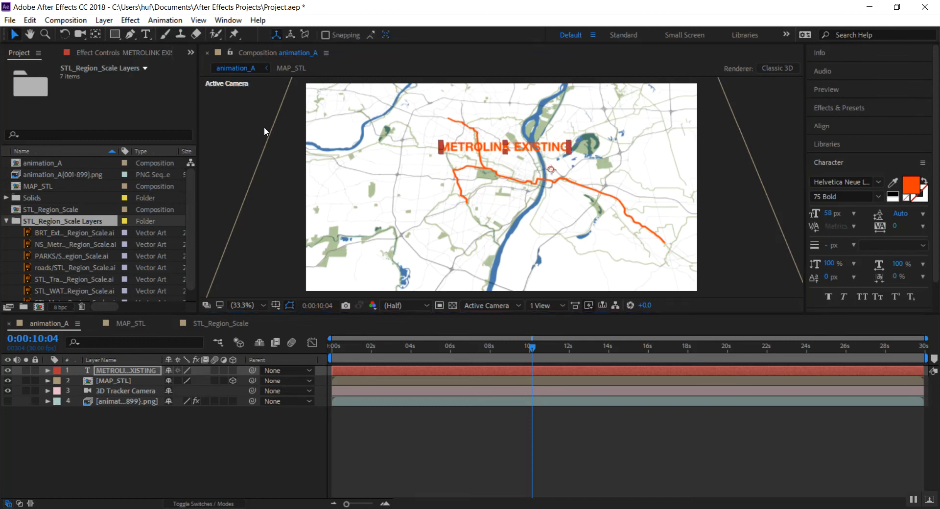
Move the METROLINK EXISTING label southeast so it crosses the river just above the metro line, and make it a 3D layer.
drag(533, 149, 578, 167)
key(Caps_Lock)
key(Caps_Lock)
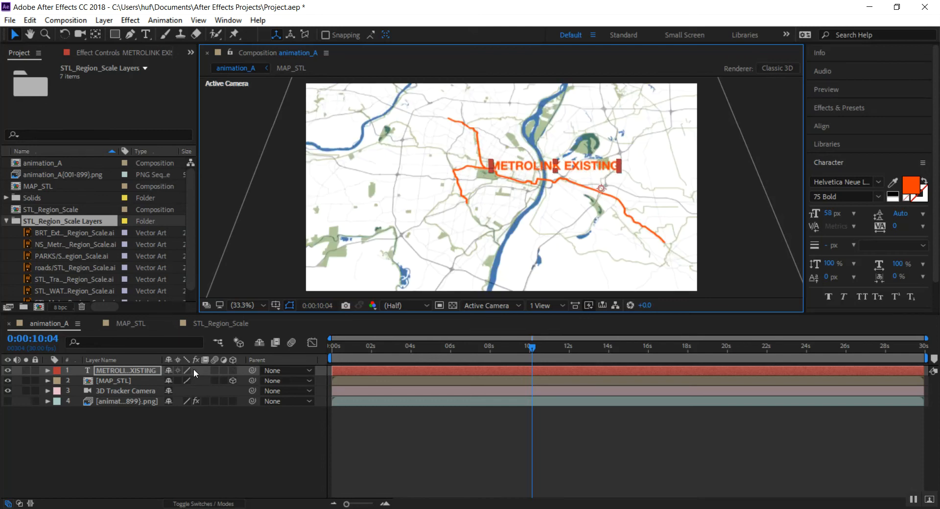
click(233, 370)
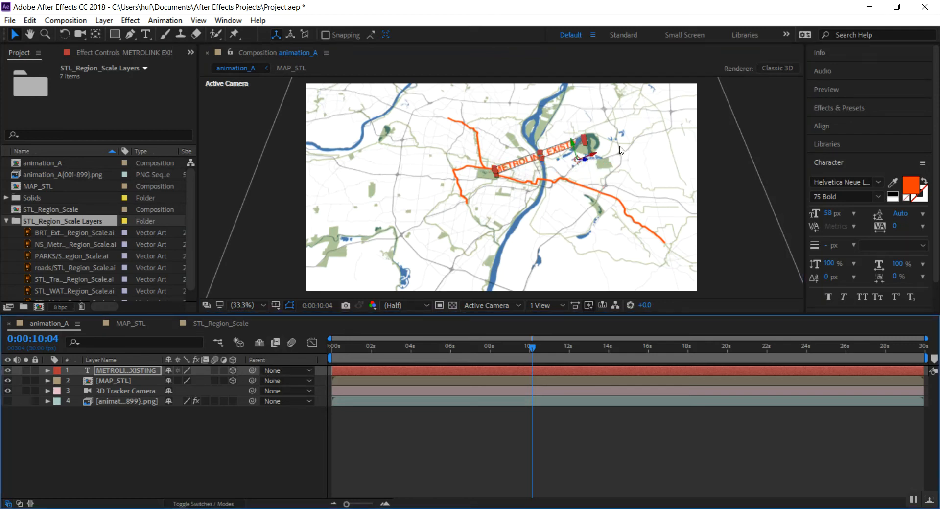
At 0:00:15:27, shift the 3D label slightly and rotate it so the text runs roughly horizontally across the map.
drag(533, 349, 646, 352)
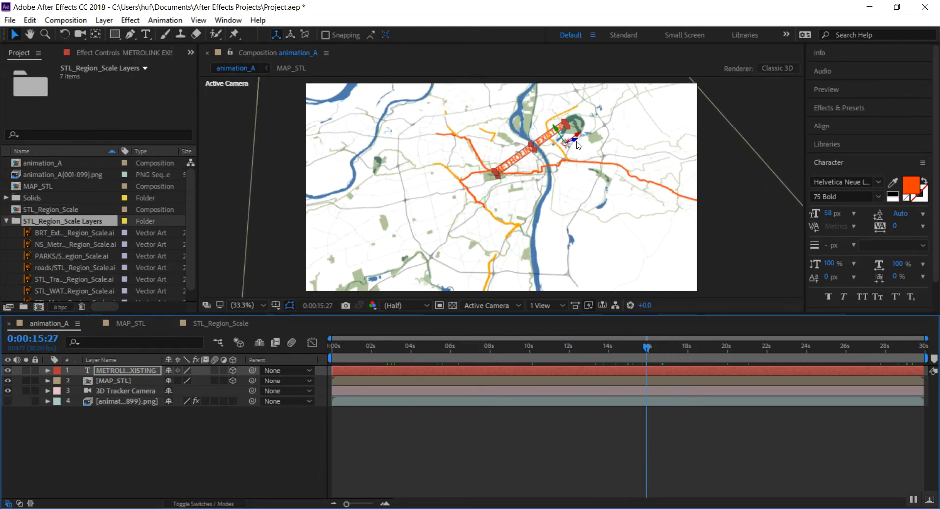
drag(572, 143, 496, 136)
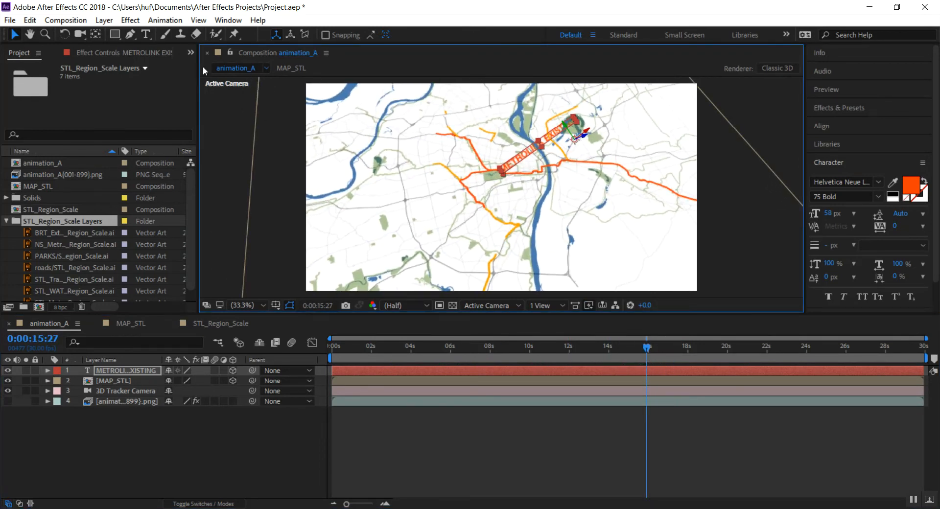
click(65, 36)
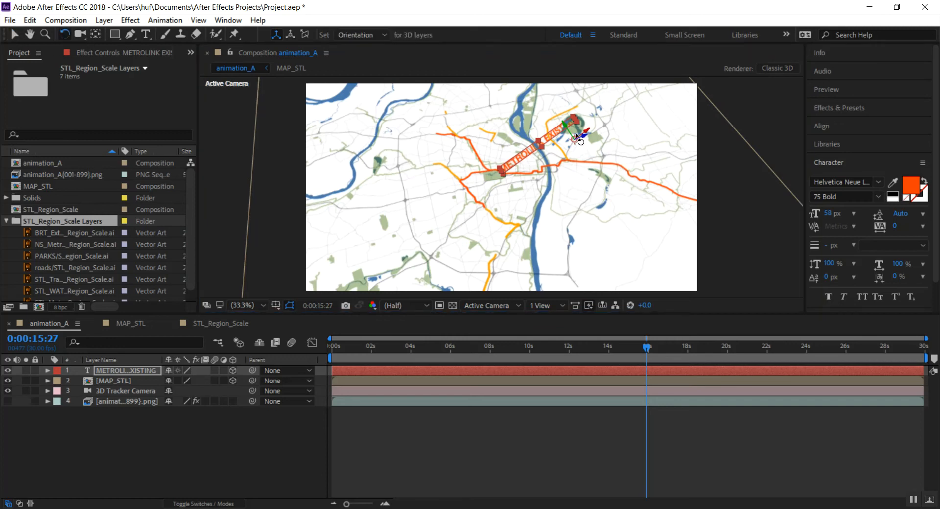
drag(582, 136, 561, 139)
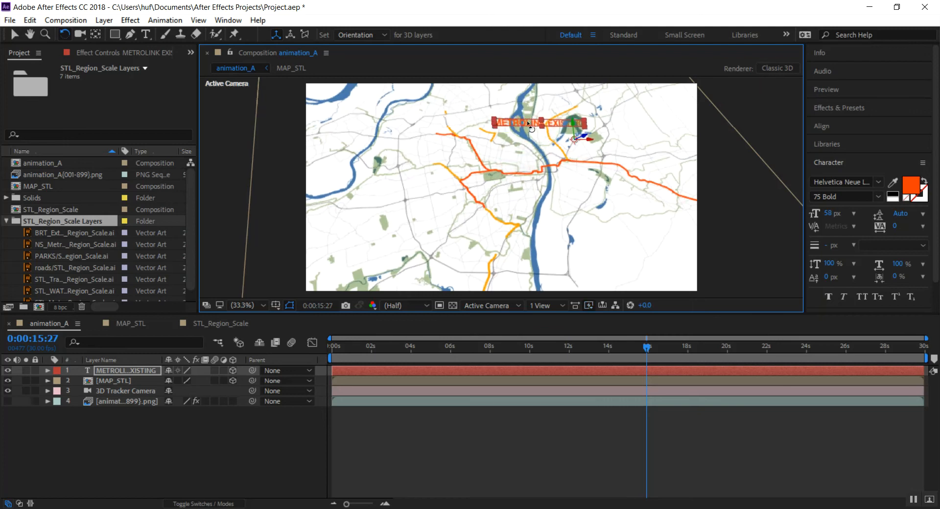
Move the label down beside the metro line's eastern branch and fine-tune its position at 0:00:23:12.
click(14, 34)
drag(588, 142, 597, 131)
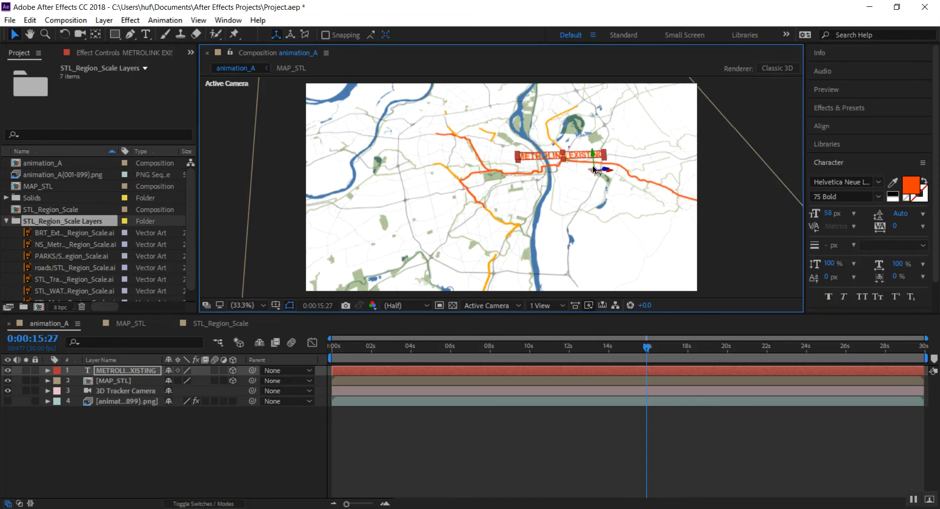
drag(645, 347, 795, 345)
drag(606, 148, 623, 140)
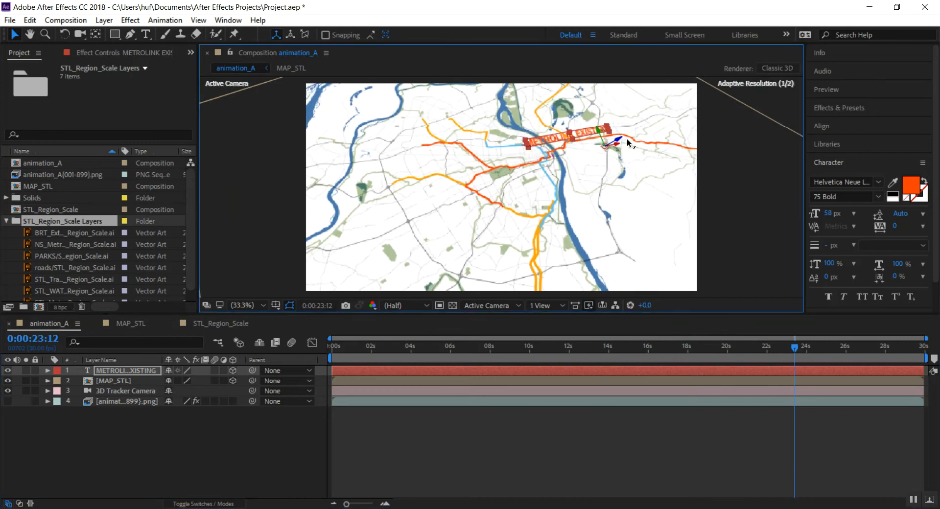
Check the label at earlier frames and, at 0:00:09:07, move it west so it spans the river above the metro line.
drag(794, 346, 375, 348)
drag(433, 342, 492, 349)
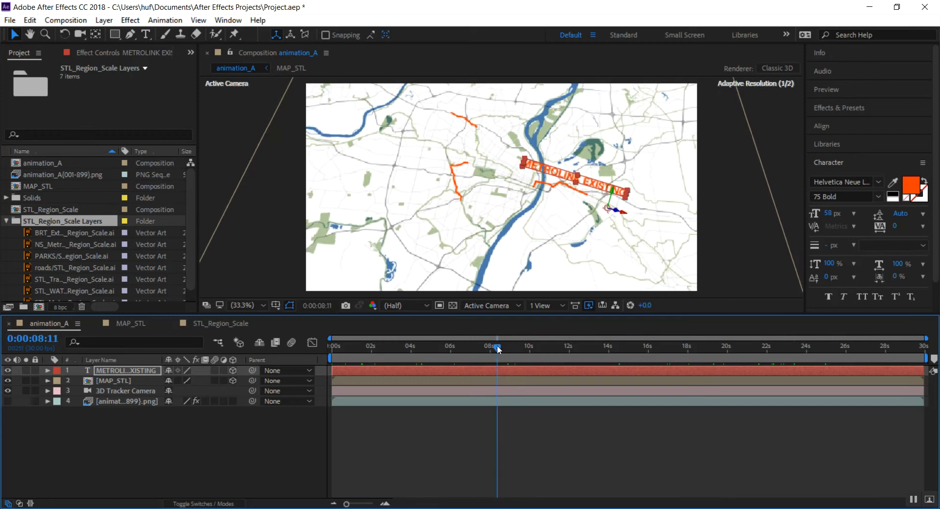
click(779, 141)
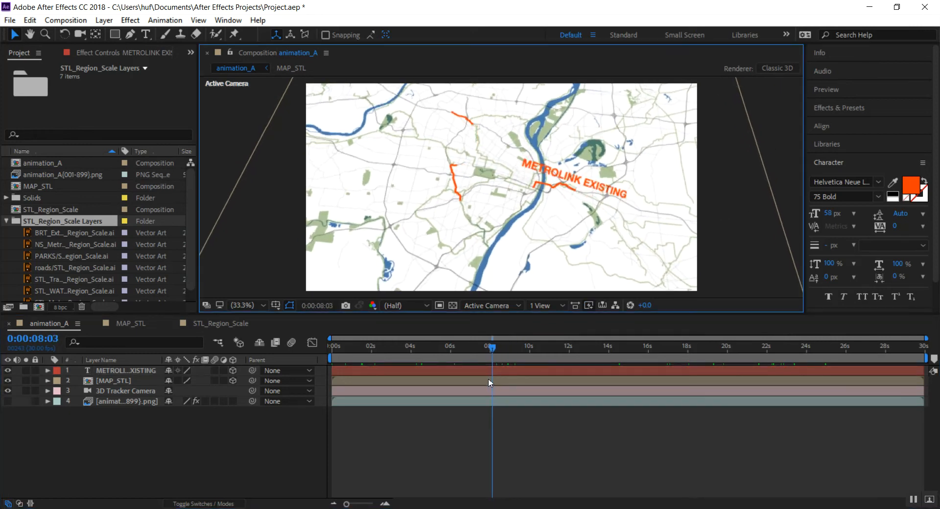
drag(494, 349, 516, 350)
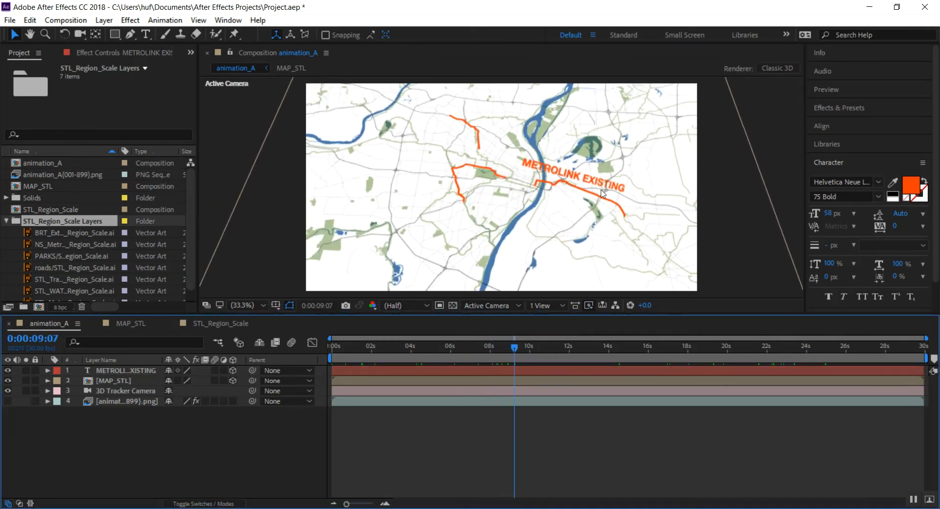
click(639, 200)
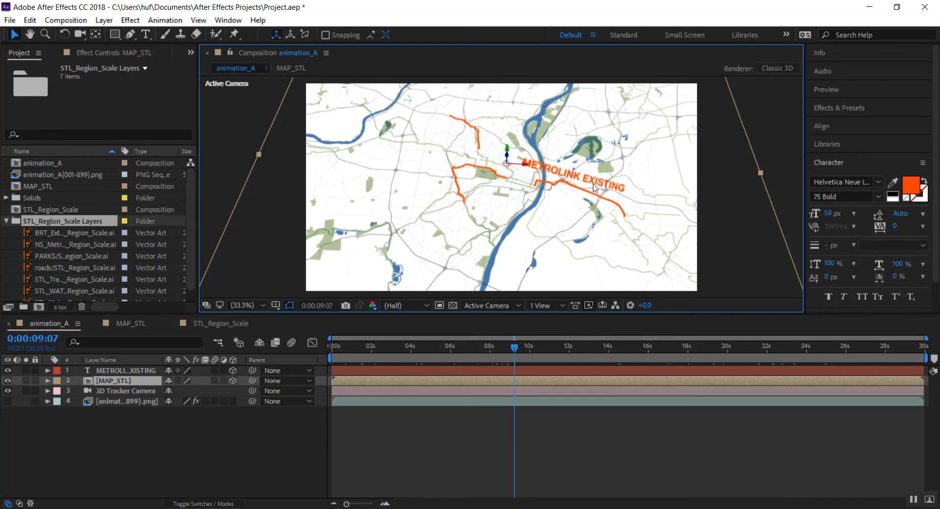
click(128, 372)
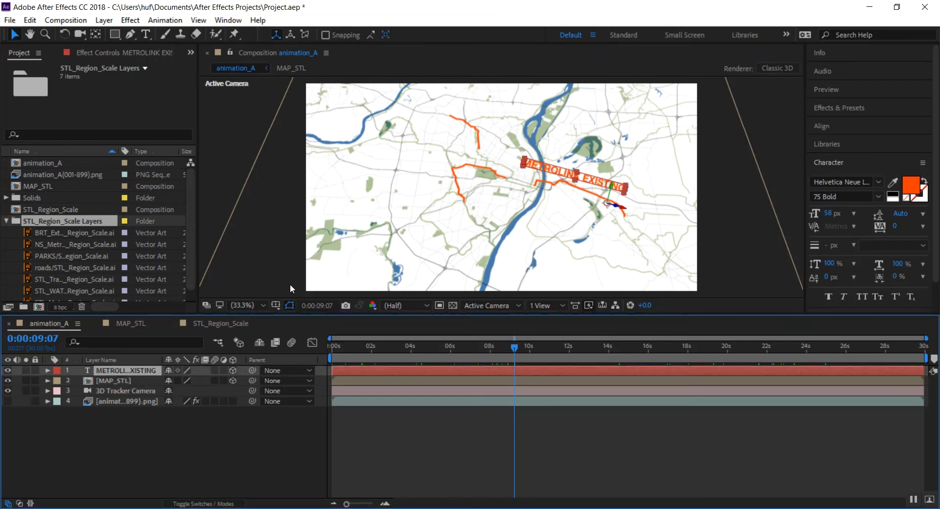
drag(623, 210, 591, 201)
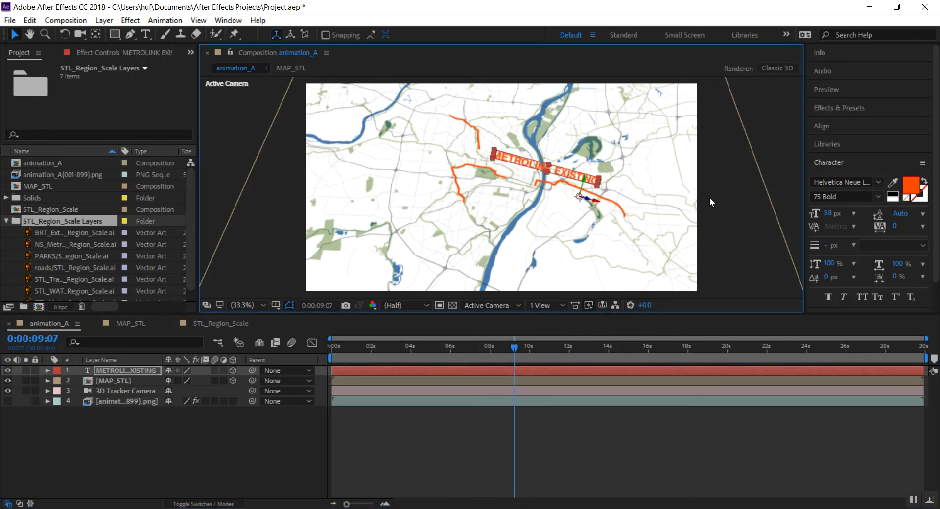
click(760, 173)
Trim the METROLINK EXISTING layer to start at 0:00:09:07 and end at 0:00:12:08.
click(398, 370)
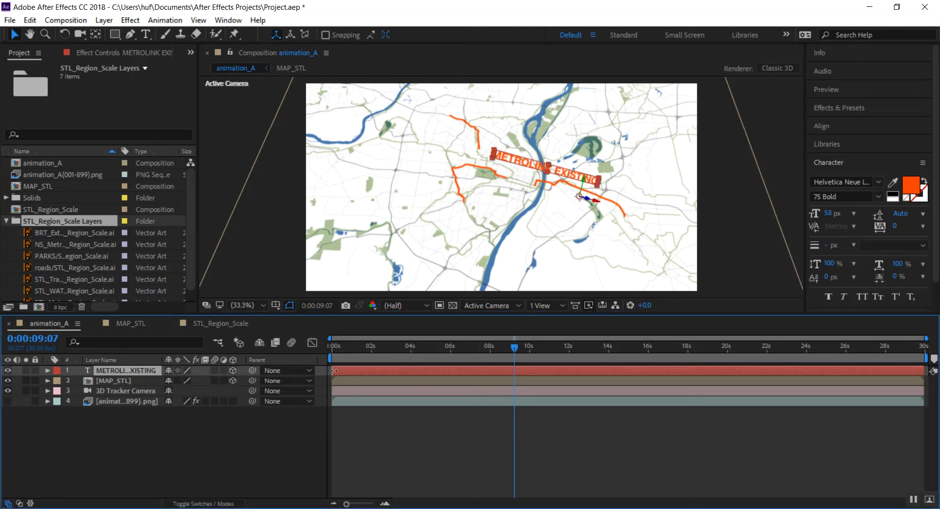
drag(350, 370, 457, 372)
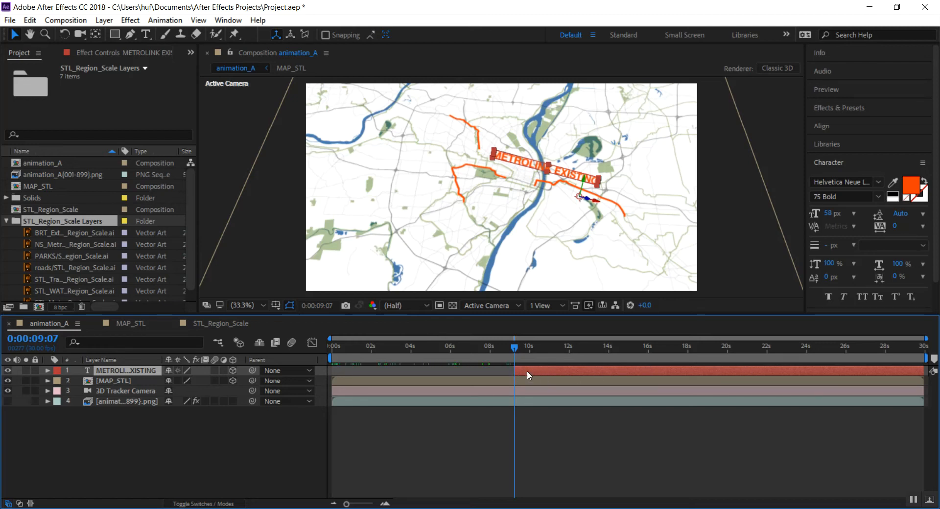
drag(513, 348, 573, 349)
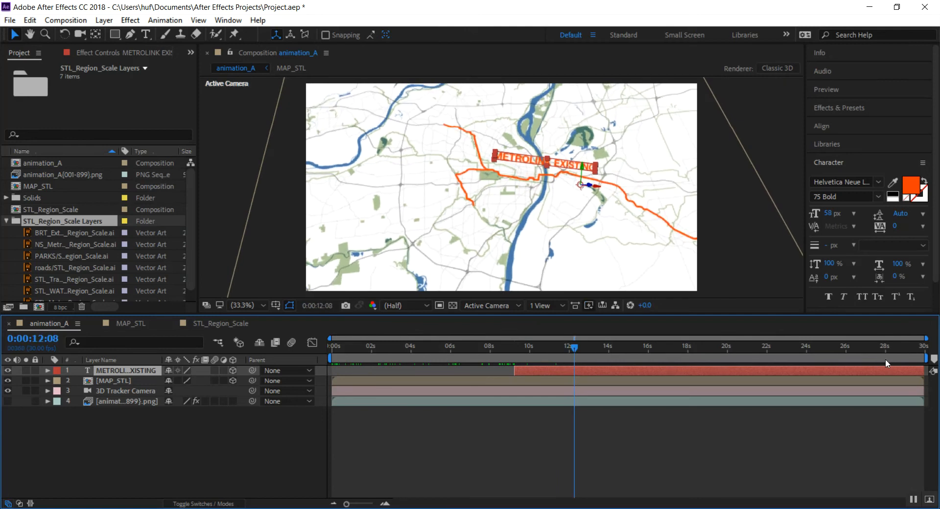
drag(922, 371, 537, 353)
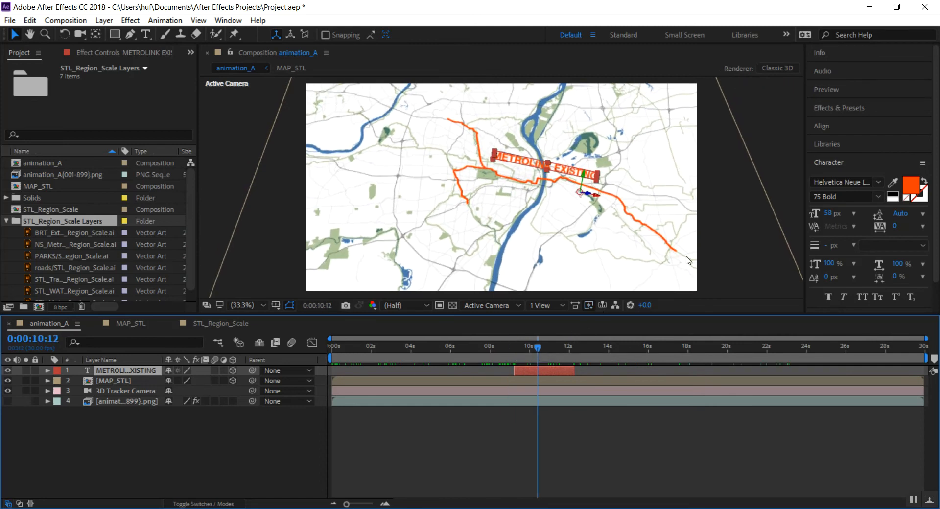
click(763, 117)
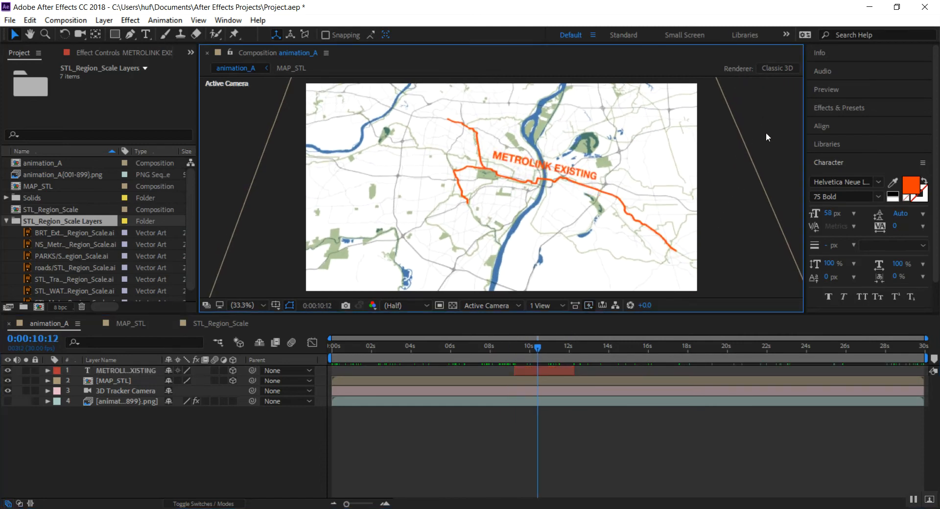
Apply the Typewriter text animation preset to the METROLINK EXISTING layer and extend the layer's end to about 0:00:14:14.
click(833, 109)
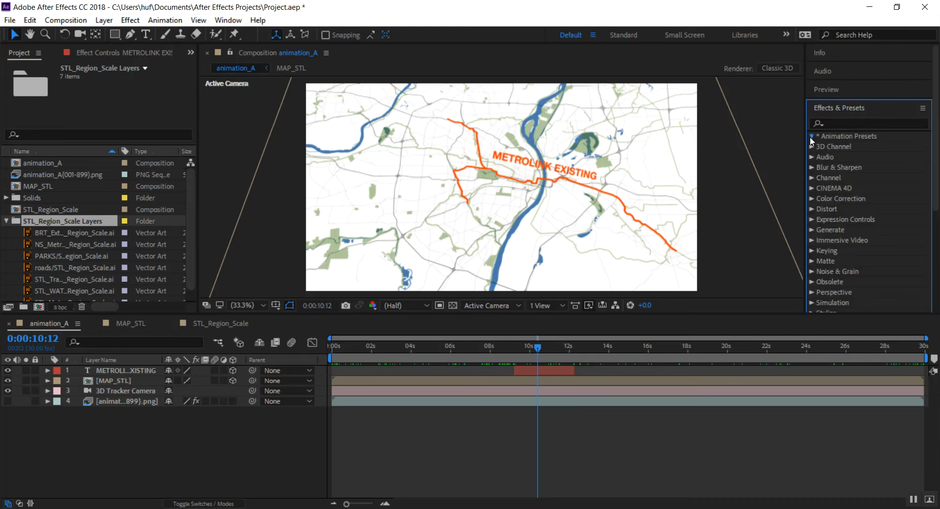
click(811, 136)
click(821, 230)
scroll(874, 259, down, 5)
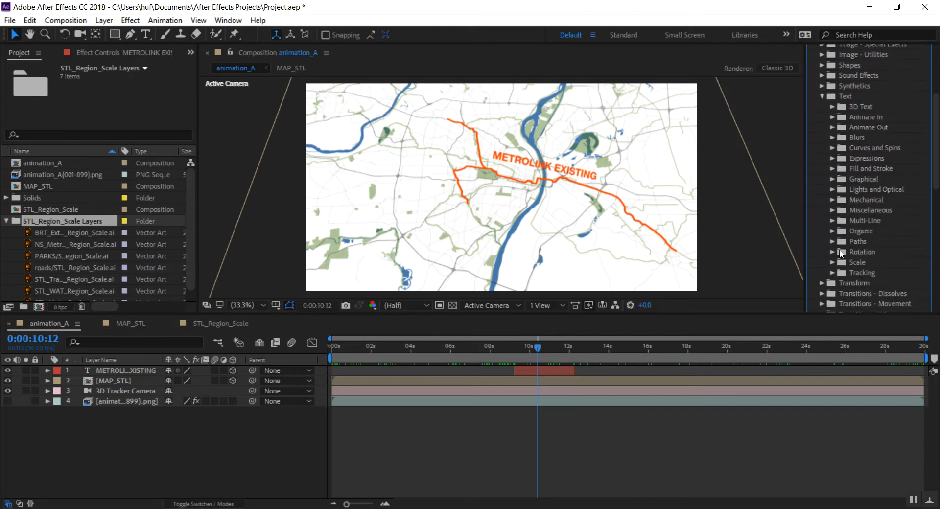
click(829, 118)
scroll(871, 227, down, 3)
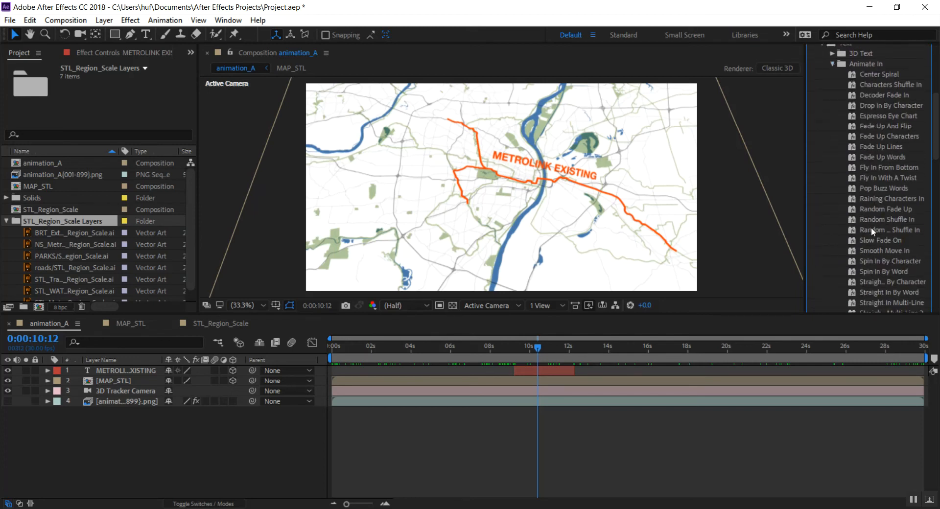
click(877, 258)
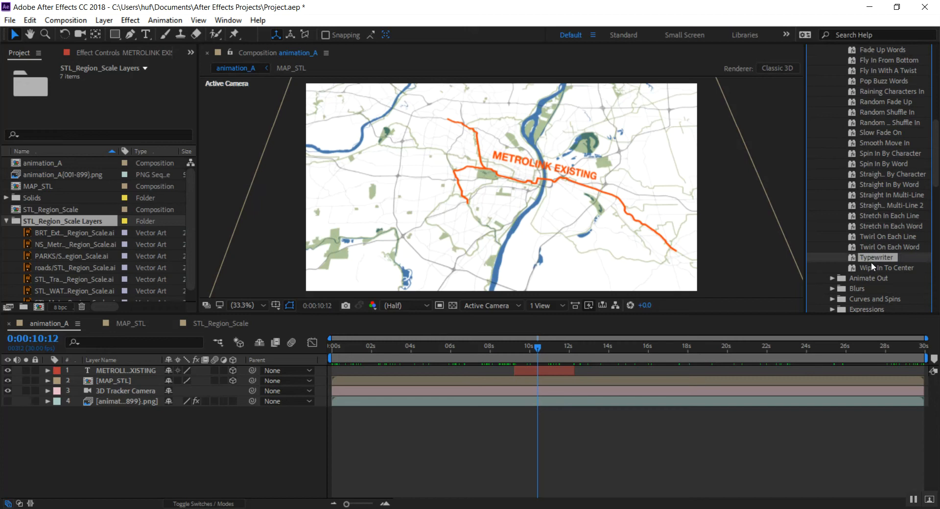
drag(873, 258, 610, 368)
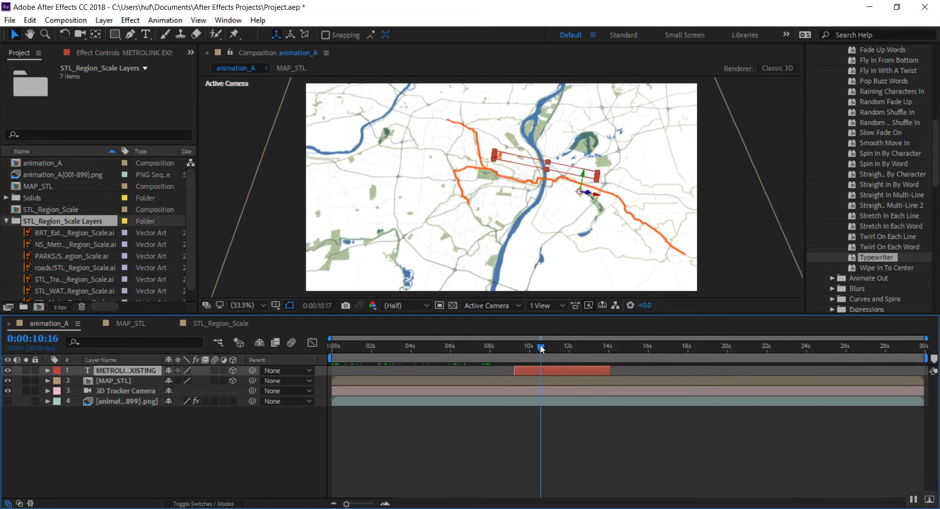
drag(541, 349, 602, 351)
mouse_move(605, 348)
mouse_down()
mouse_move(521, 354)
mouse_move(597, 350)
mouse_move(619, 371)
mouse_move(603, 349)
mouse_move(625, 349)
mouse_move(611, 348)
mouse_up()
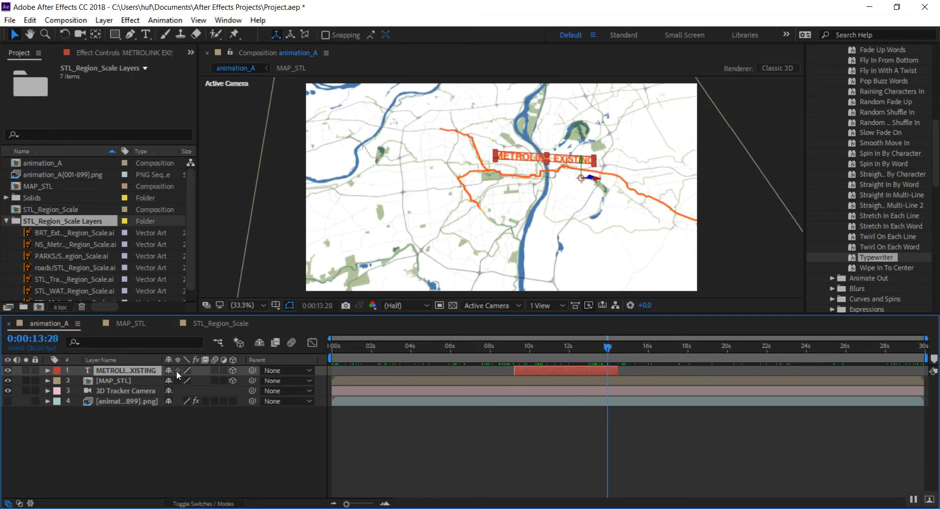
Fade out the METROLINK EXISTING label with Opacity keyframes, 100% at 0:00:14:00 and lowered at 0:00:14:14, and preview the fade.
key(t)
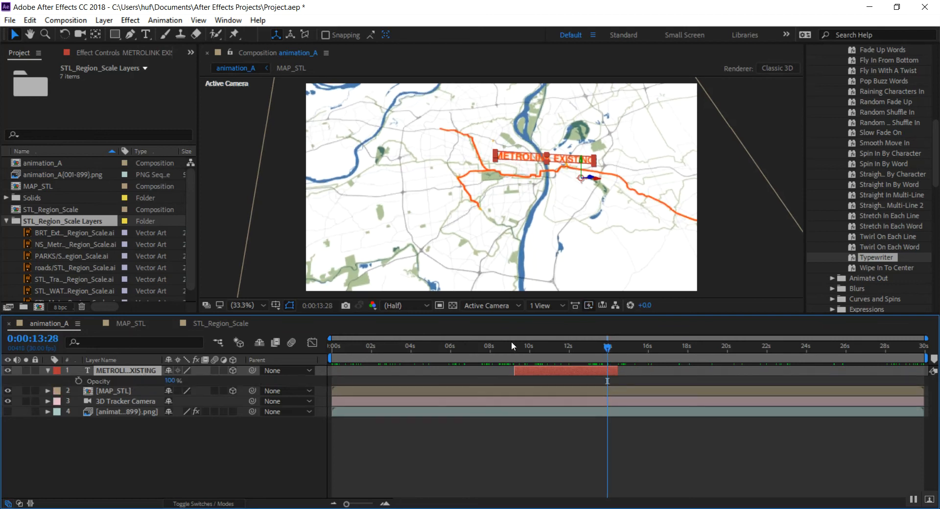
drag(608, 346, 608, 351)
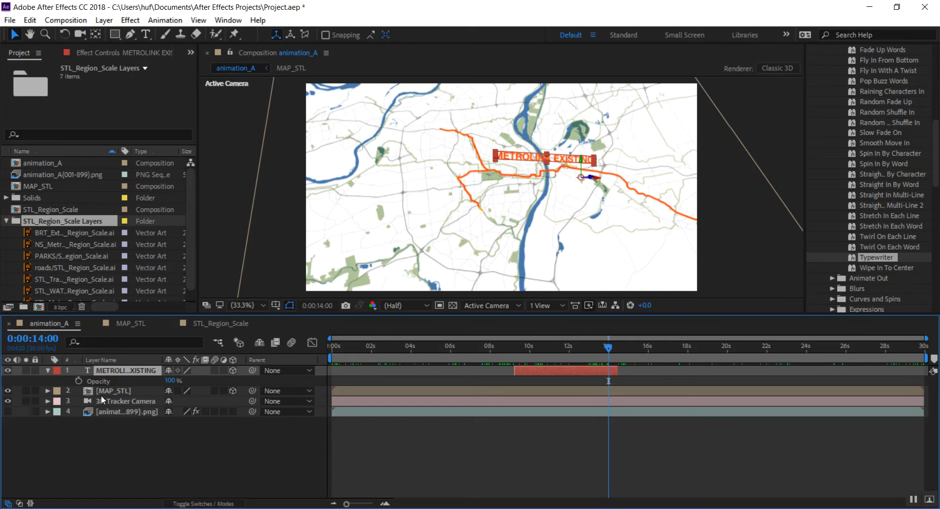
click(77, 381)
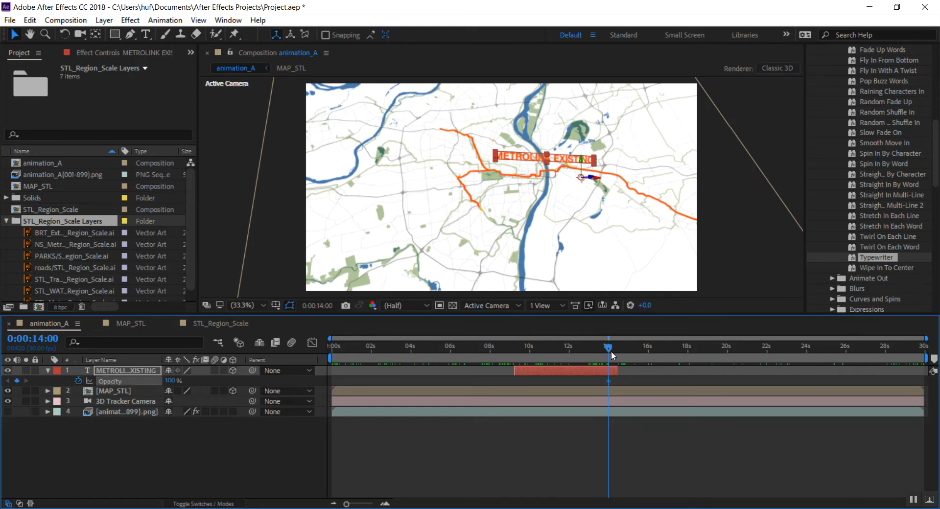
drag(609, 350, 623, 349)
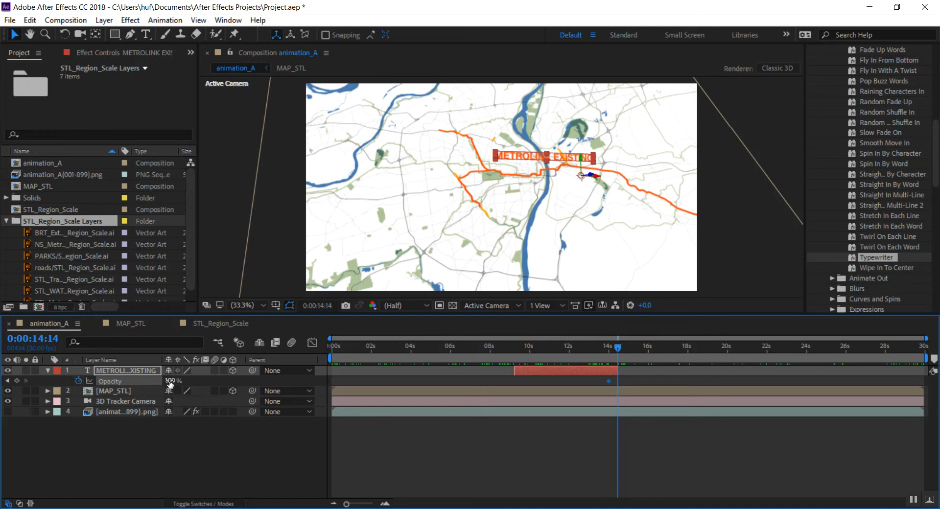
drag(170, 382, 52, 380)
mouse_move(620, 354)
mouse_down()
mouse_move(528, 353)
mouse_move(651, 347)
mouse_move(608, 348)
mouse_up()
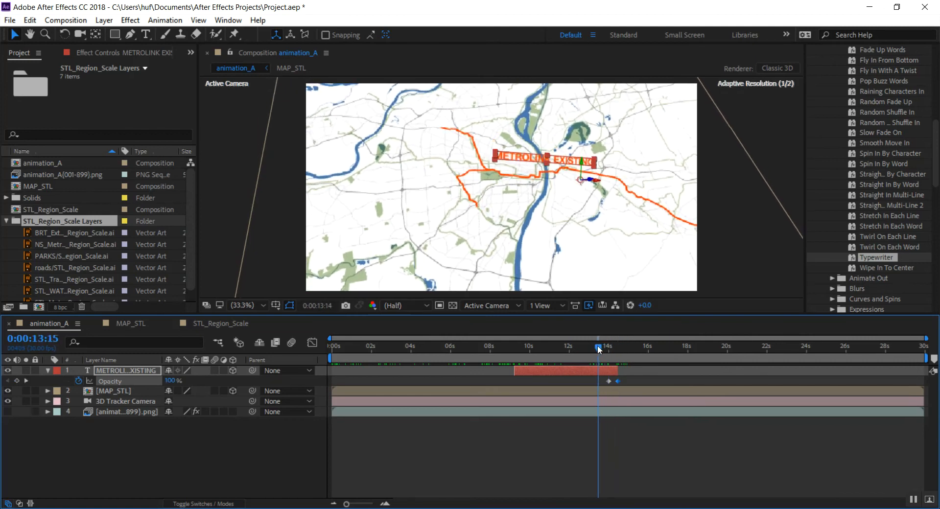
Collapse the METROLINK EXISTING layer's properties and return the current time to 0:00:00:00.
click(429, 251)
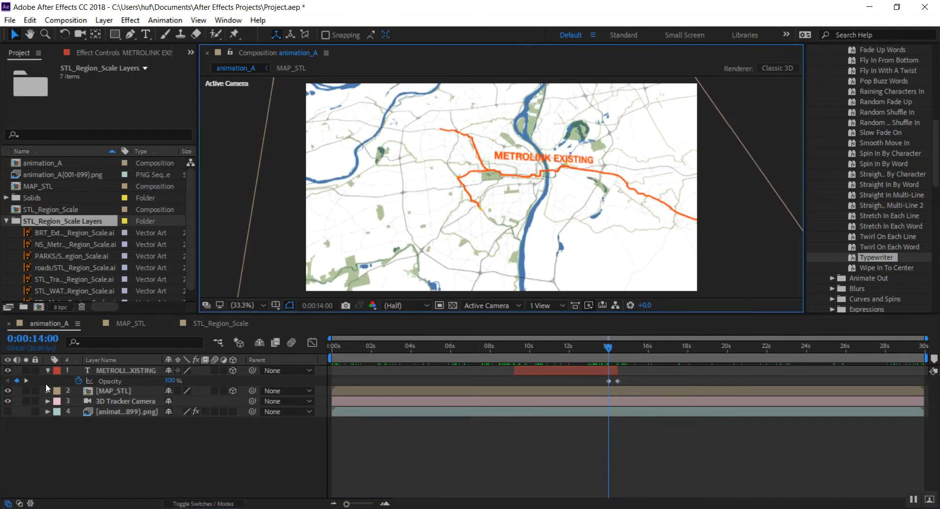
click(103, 370)
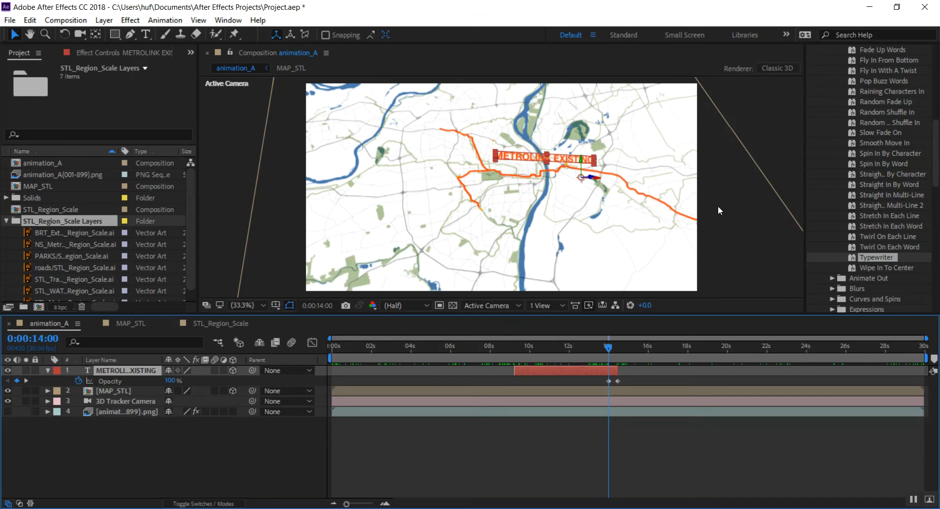
click(48, 371)
click(143, 438)
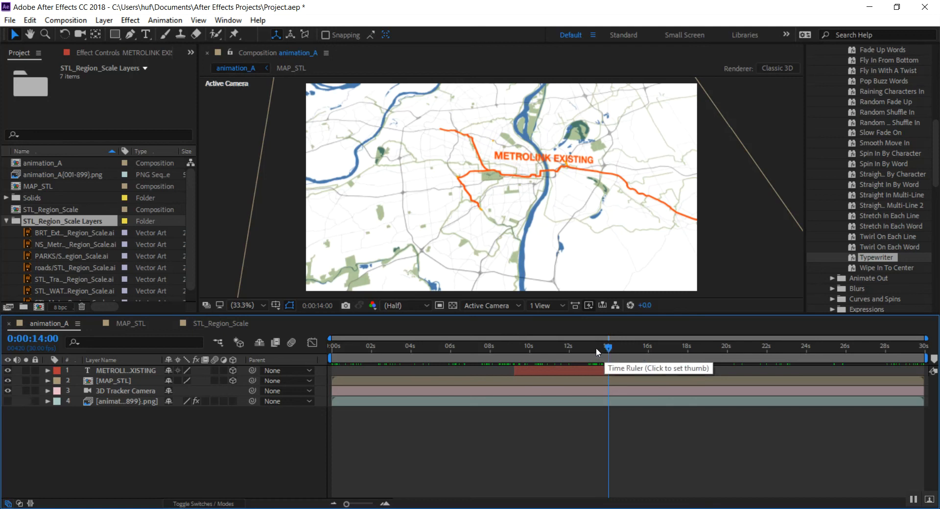
drag(606, 350, 287, 353)
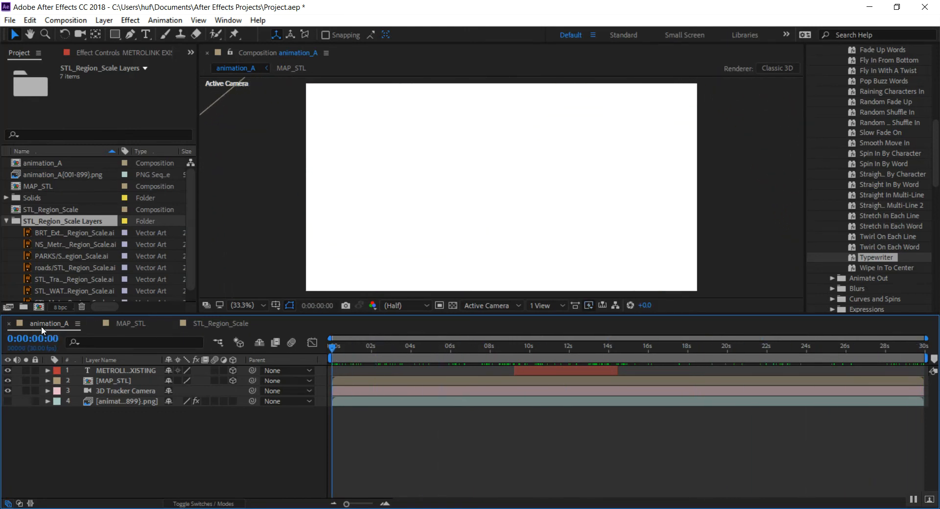
Add animation_A to the Adobe Media Encoder queue, keep H.264 as the output format and review the available presets.
click(66, 20)
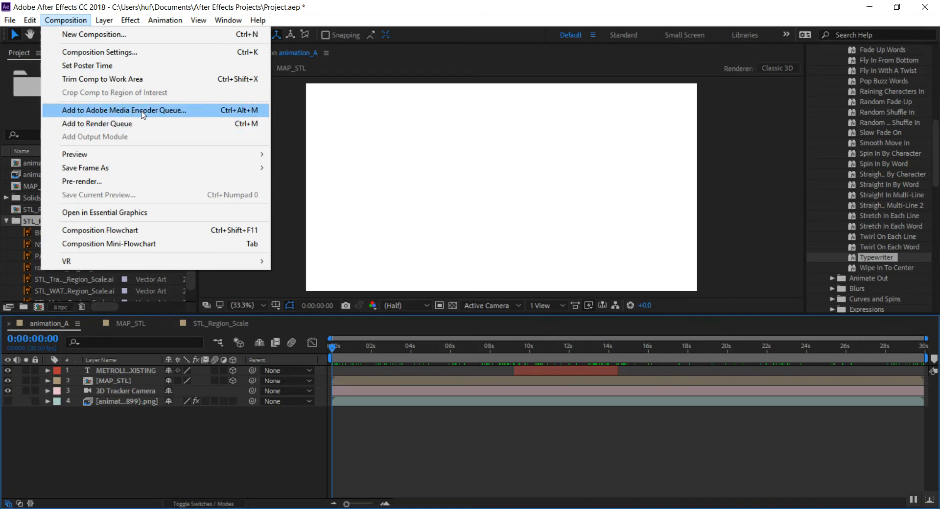
click(169, 110)
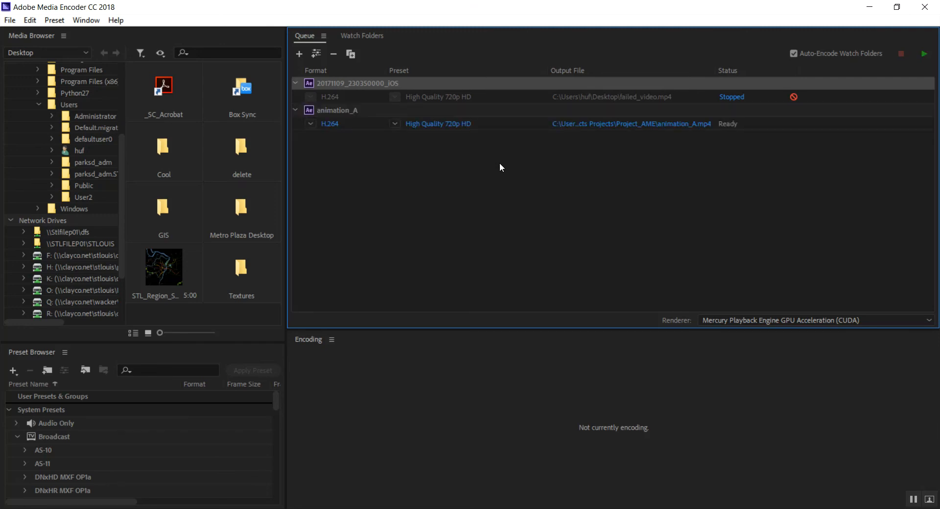
click(429, 112)
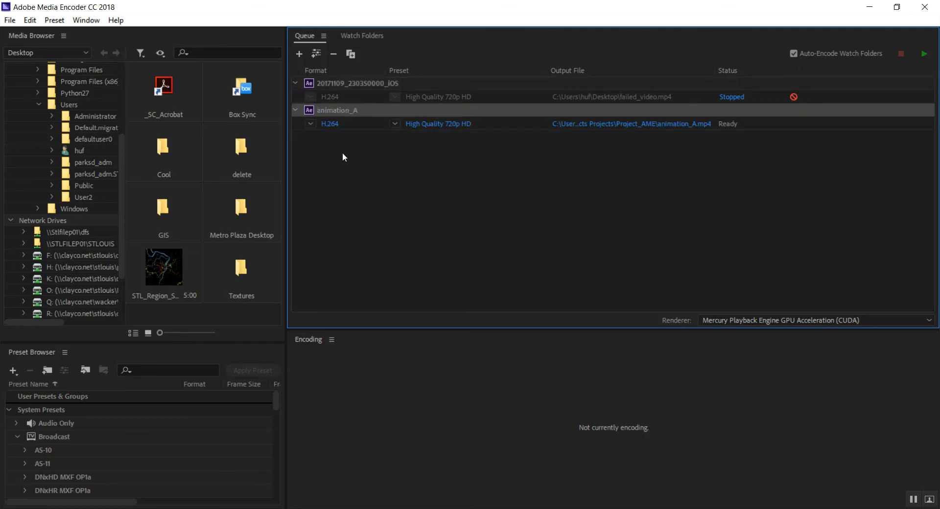
click(310, 127)
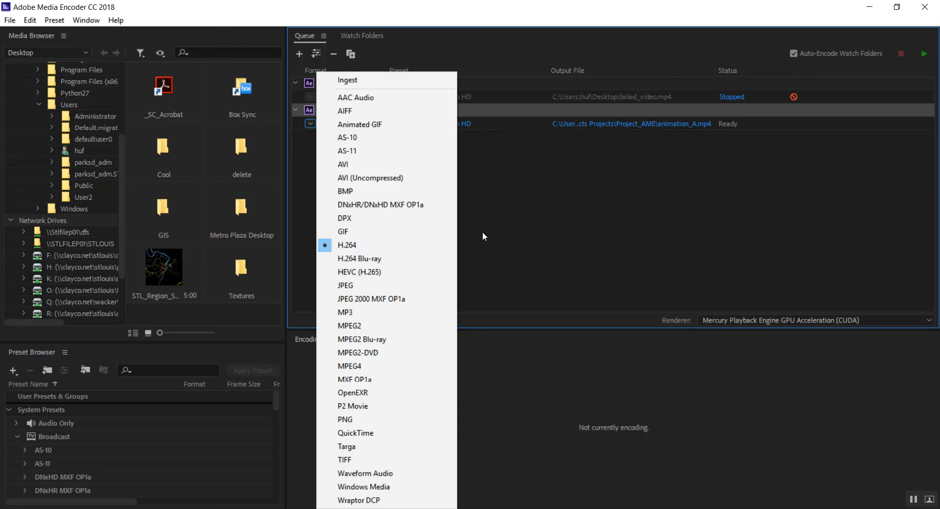
click(425, 248)
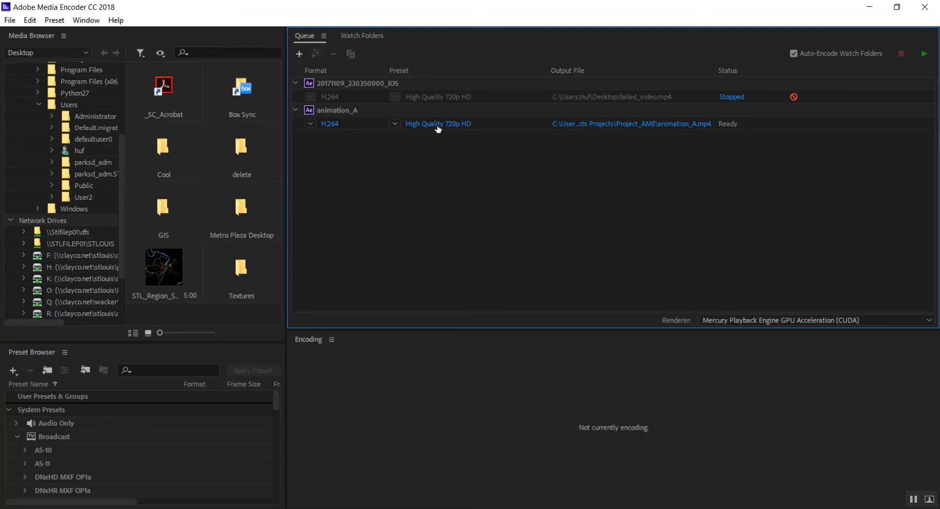
click(395, 124)
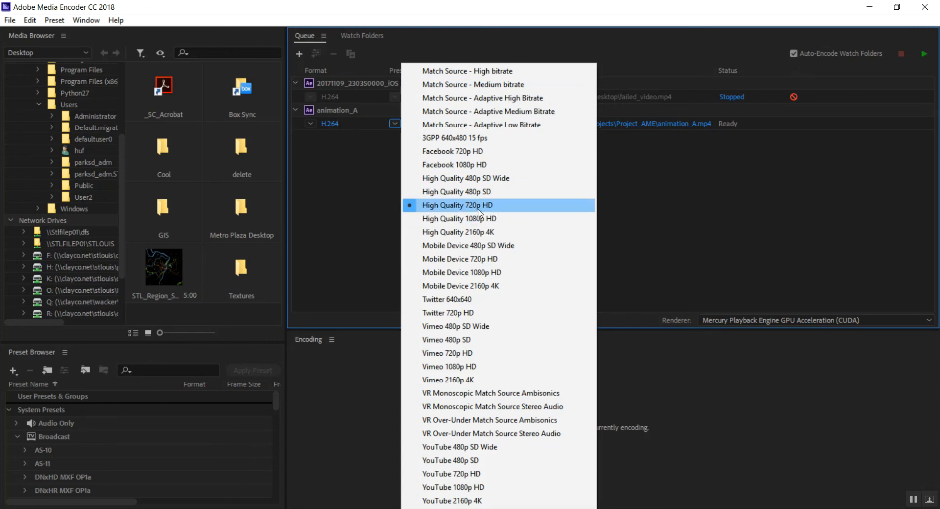
click(382, 219)
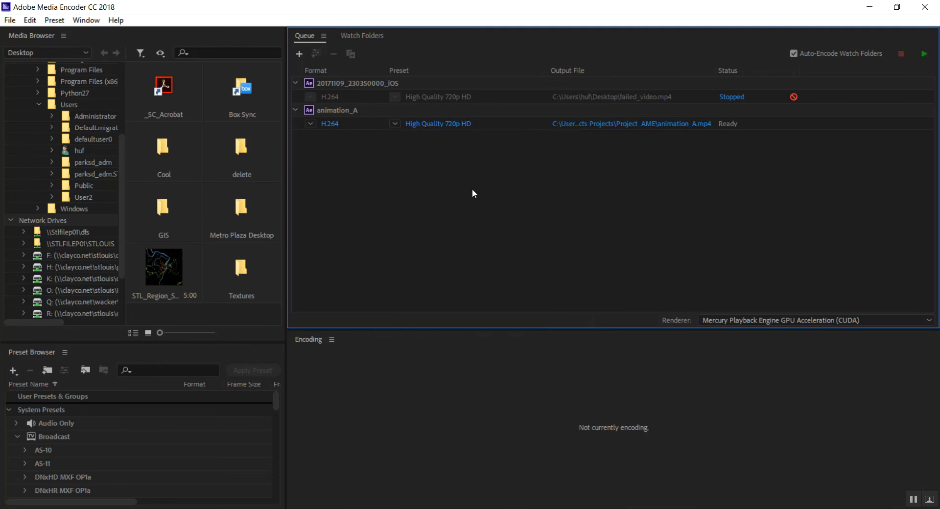
Set the animation_A output to animation_A.mp4 on the Desktop with the High Quality 1080p HD preset.
click(674, 125)
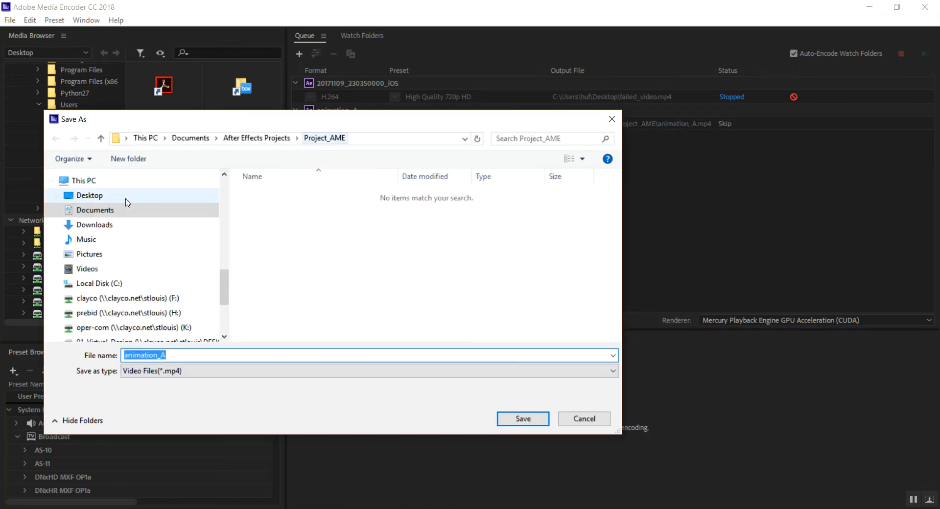
click(184, 198)
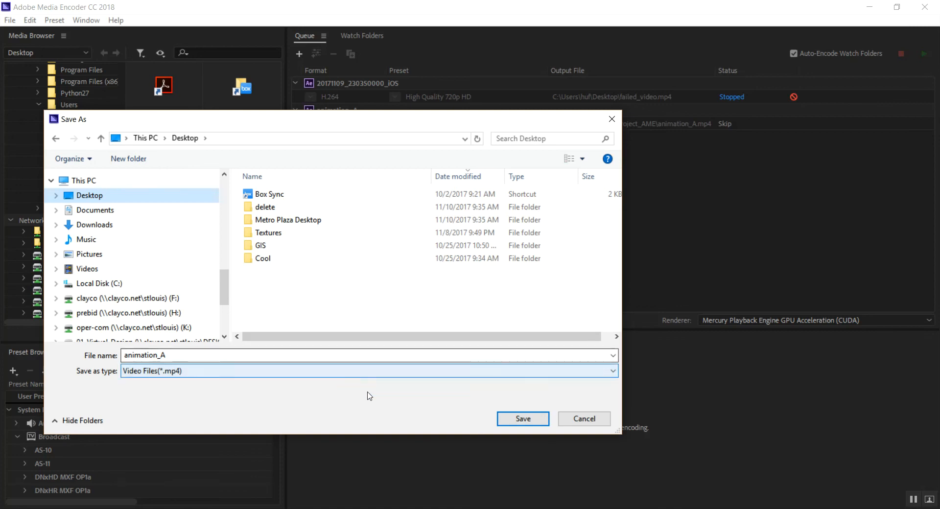
click(523, 419)
click(396, 124)
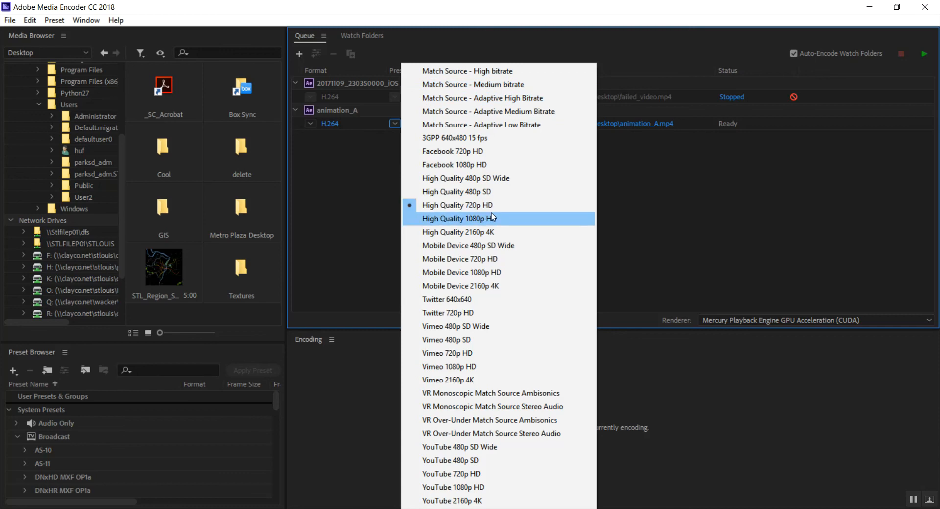
click(456, 225)
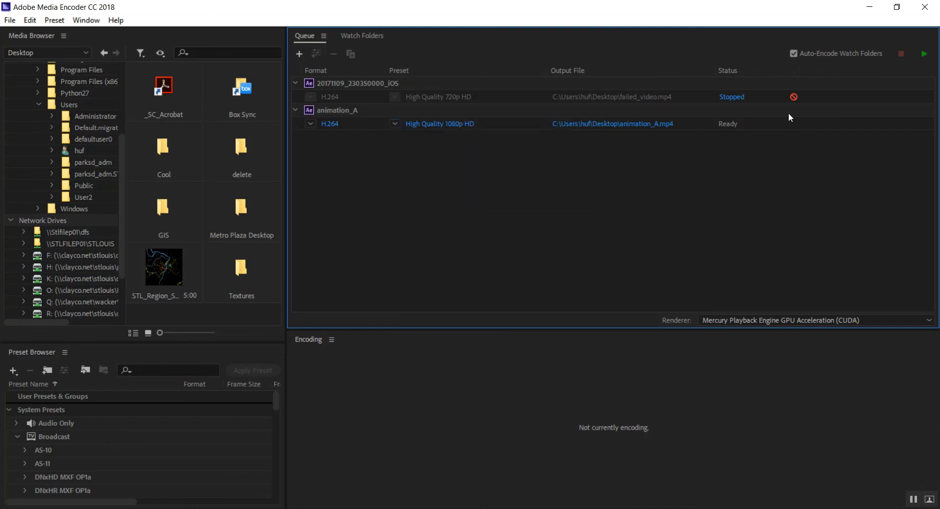
Start encoding the queue and stop it without finishing the current file.
click(925, 54)
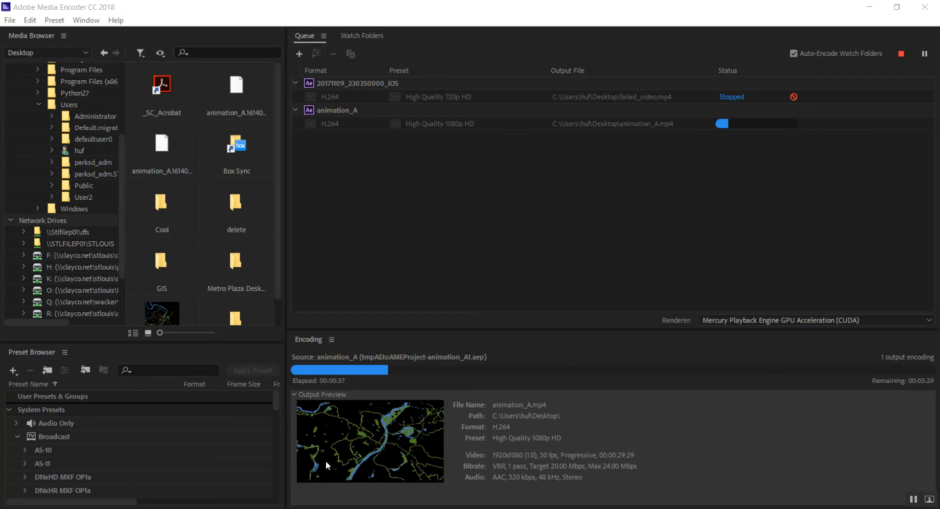
click(902, 54)
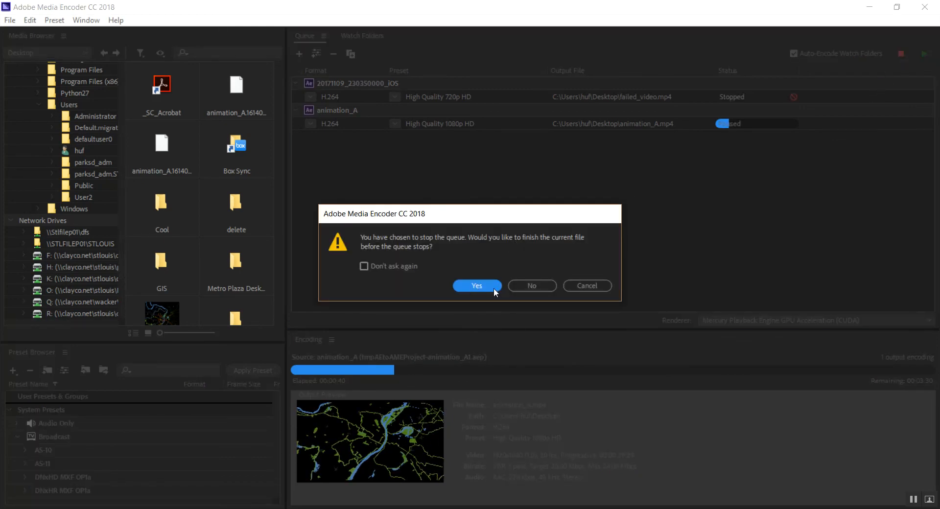
click(531, 286)
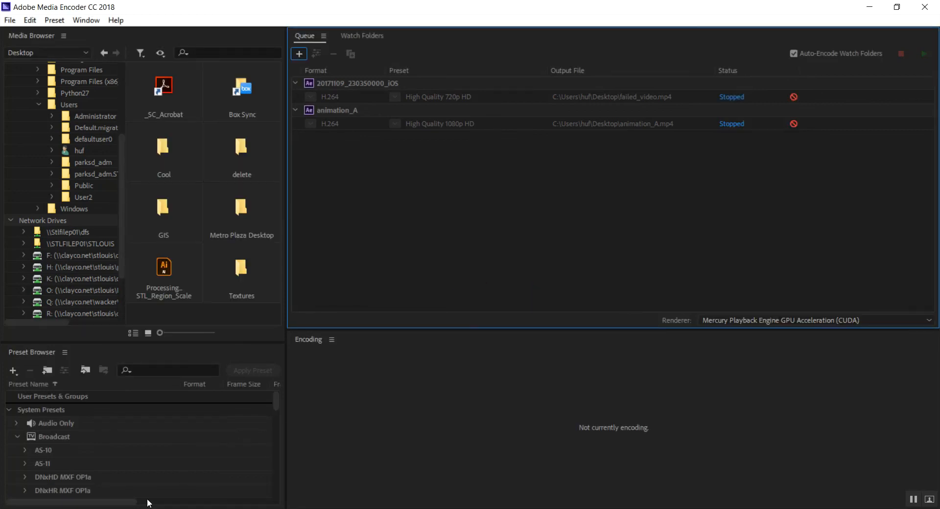
Switch to After Effects and draw a white-filled rectangle shape layer that extends beyond all edges of the composition frame.
key(alt+Tab)
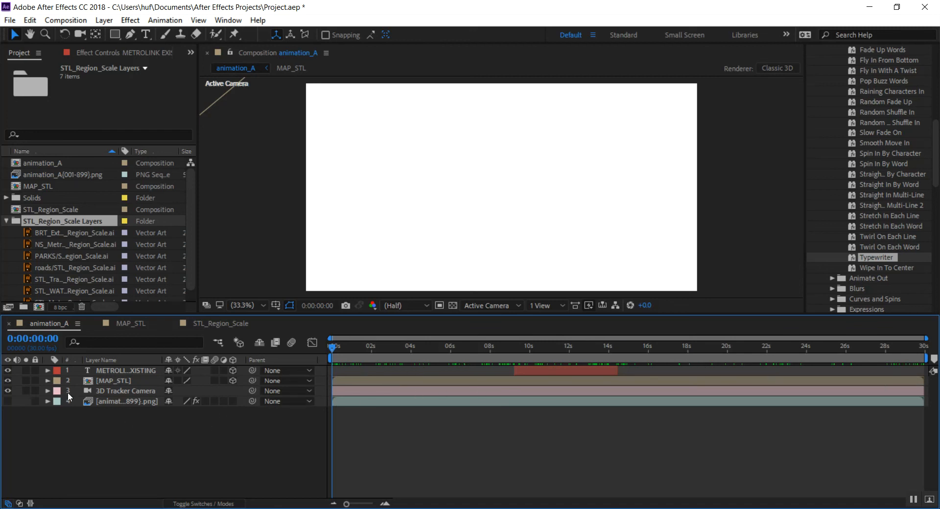
click(275, 250)
key(comma)
key(comma)
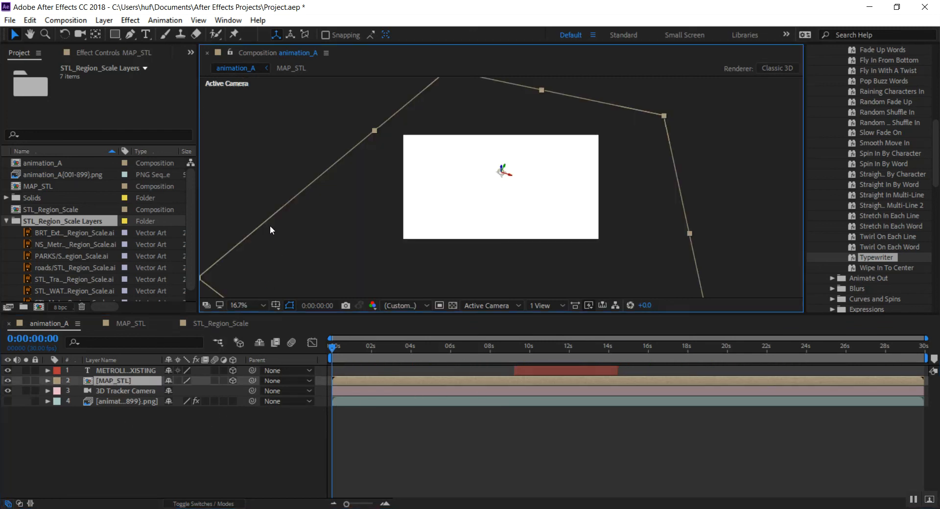
click(292, 139)
click(114, 35)
drag(376, 118, 635, 257)
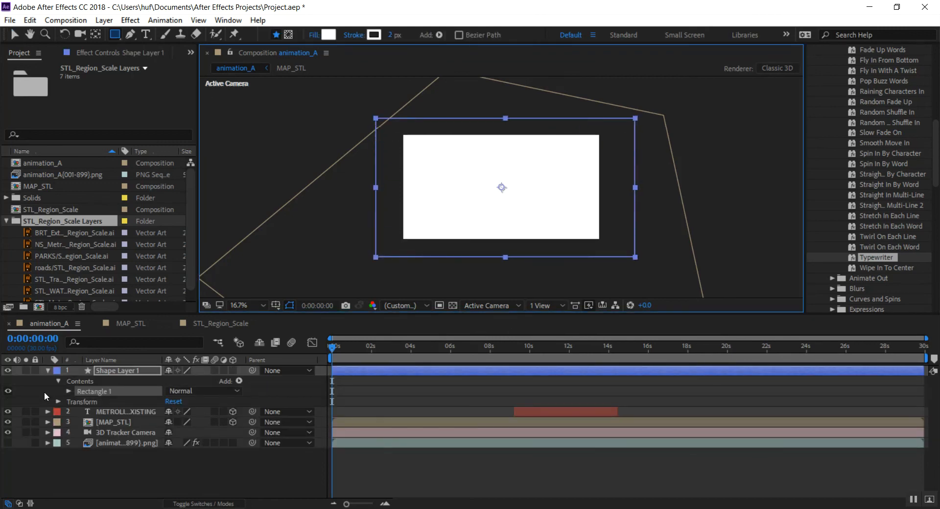
Move the white rectangle's shape layer to the bottom of the layer stack and check the background by scrubbing through the timeline.
click(47, 371)
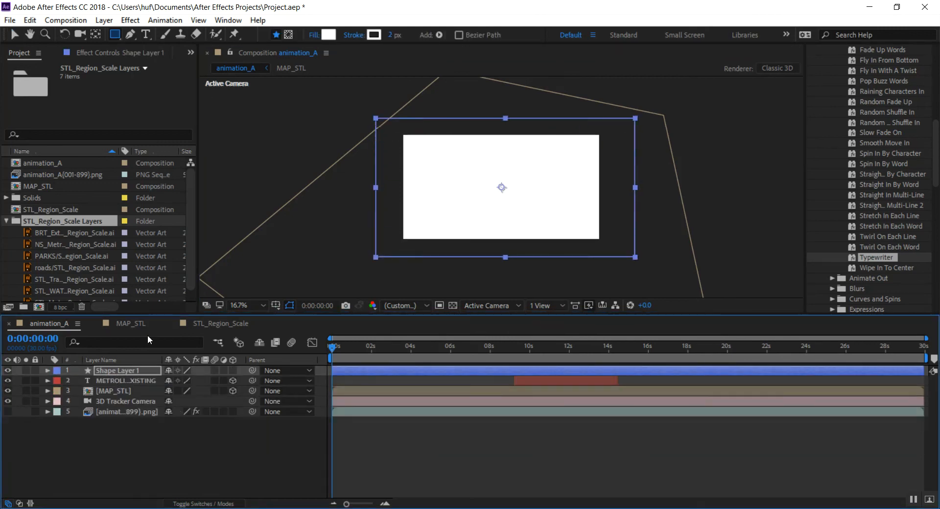
drag(120, 365, 119, 437)
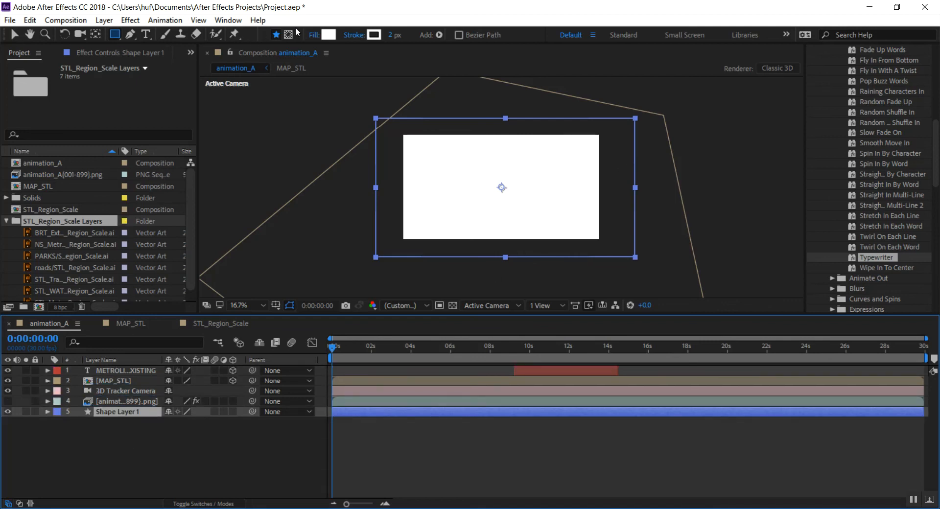
drag(332, 349, 868, 367)
drag(795, 381, 332, 357)
click(248, 137)
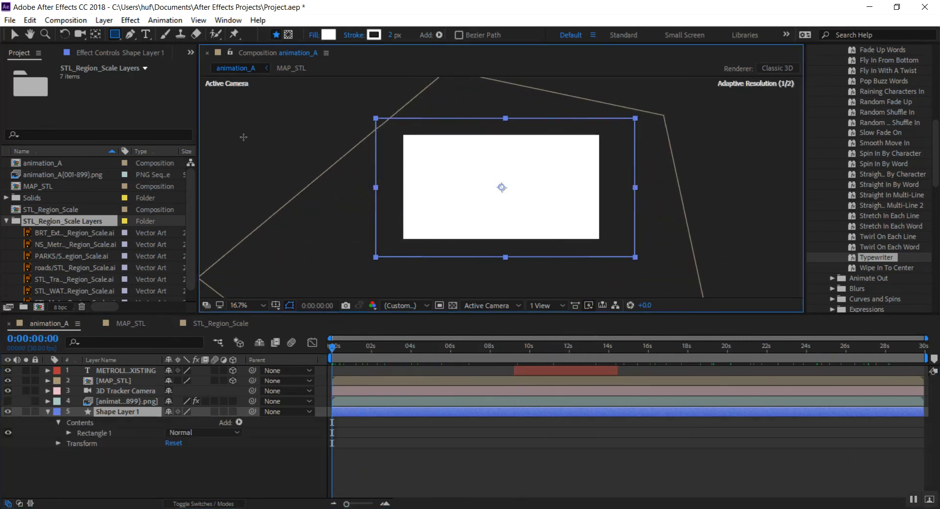
click(221, 137)
Save the project and add animation_A to the Adobe Media Encoder queue again.
click(10, 20)
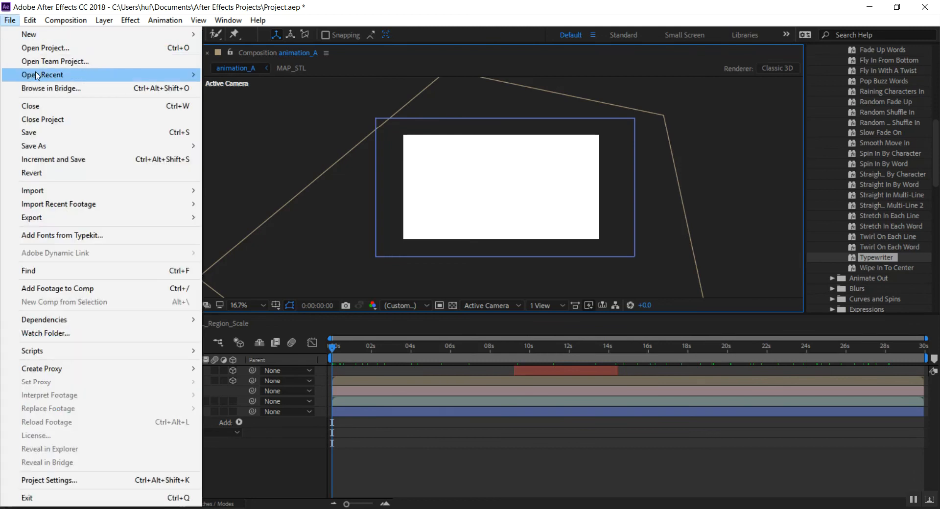
click(47, 131)
click(77, 22)
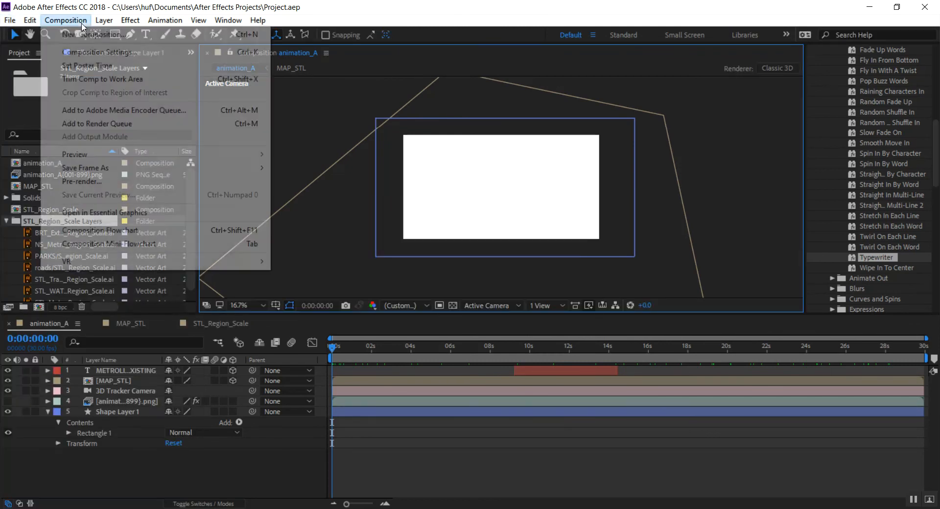
click(171, 109)
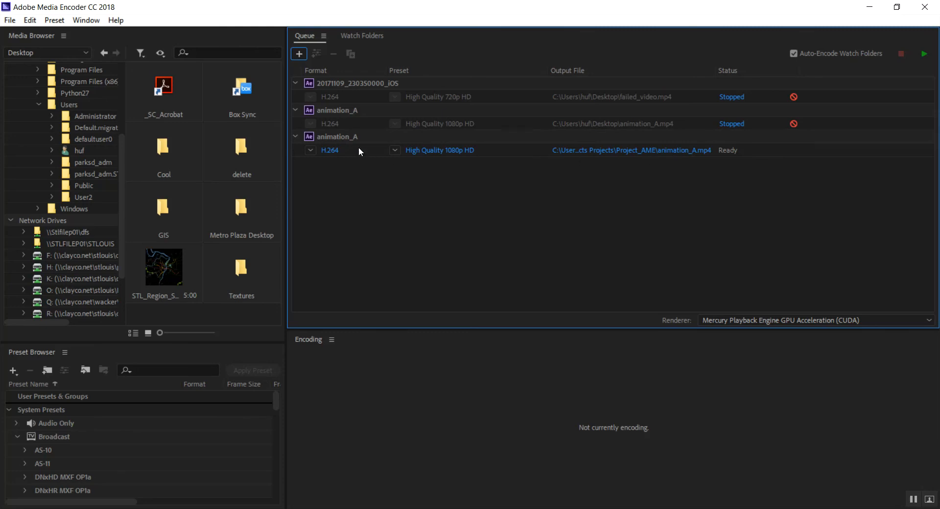
Set the new animation_A job's output to animation_A.mp4 on the Desktop and encode the queue.
click(741, 155)
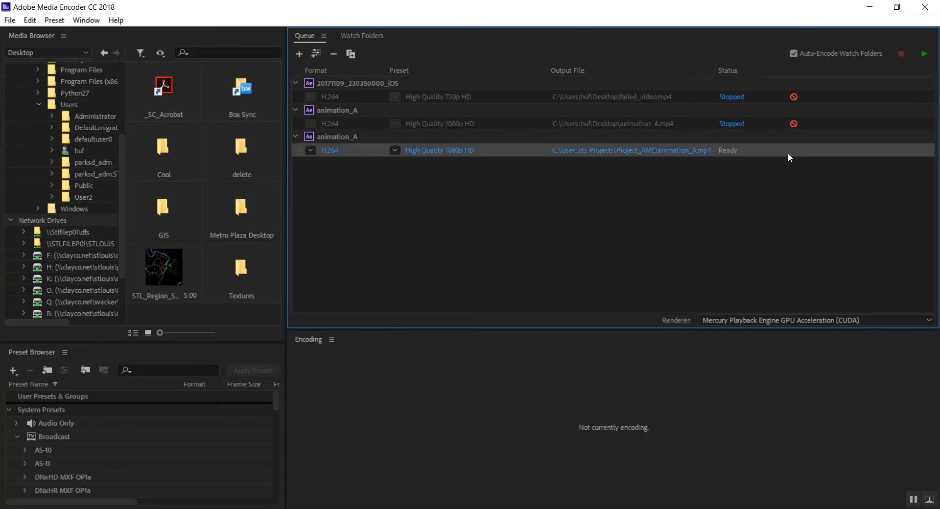
click(686, 156)
click(90, 195)
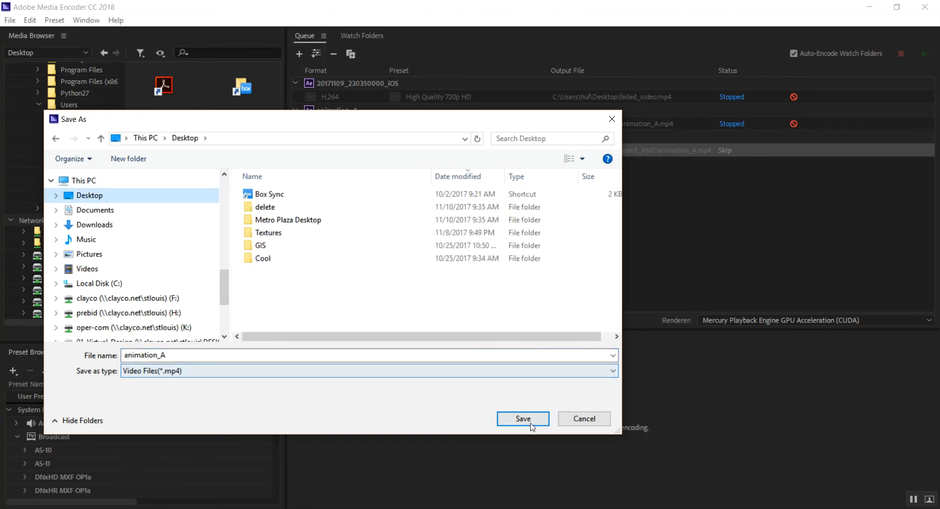
click(521, 421)
click(924, 57)
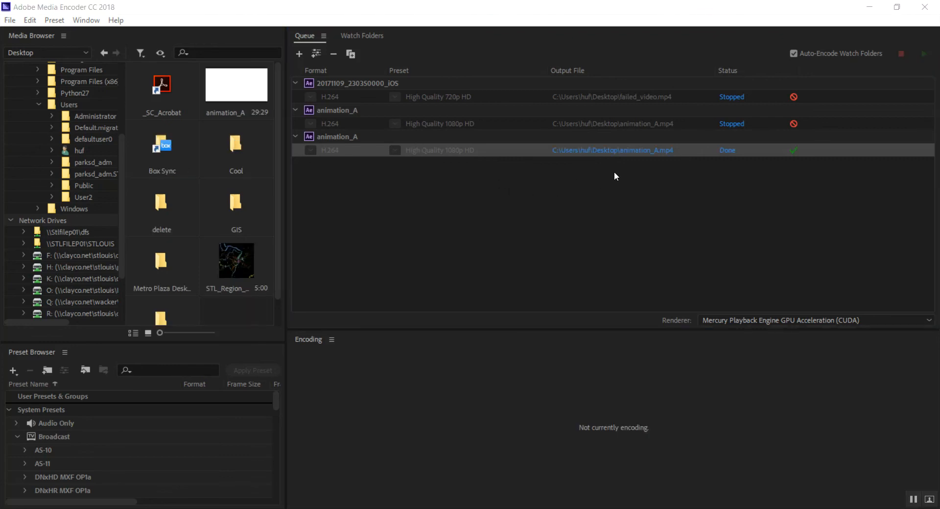
Minimize the open windows, move the animation_A video to an empty desktop area and play it full screen in VLC.
click(871, 8)
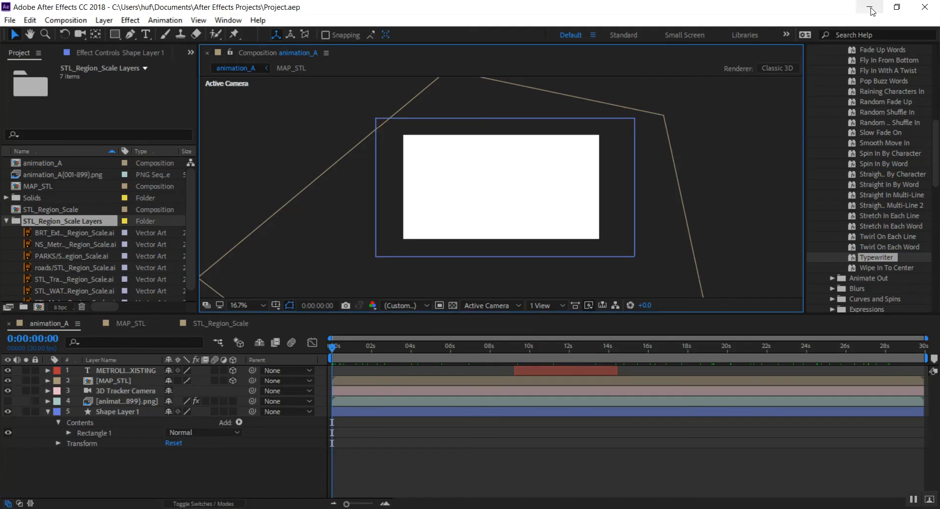
click(871, 10)
click(874, 10)
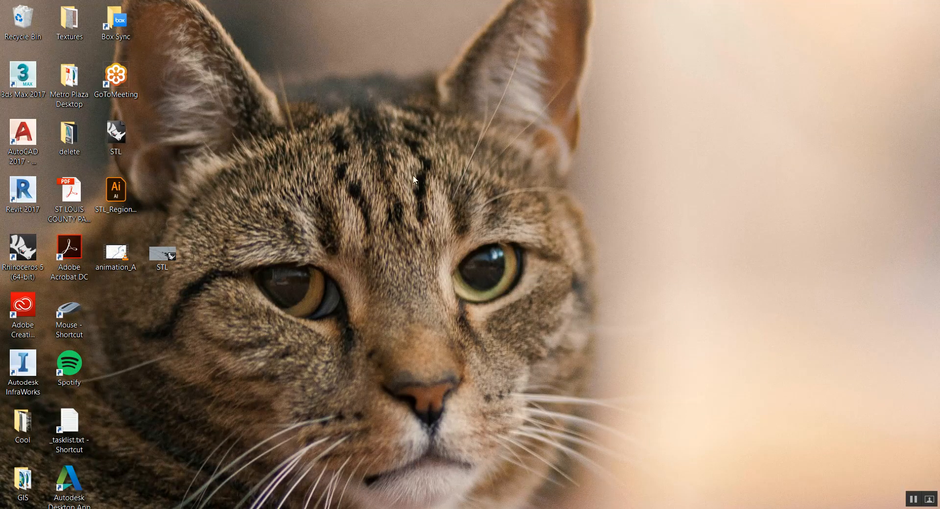
drag(125, 253, 503, 194)
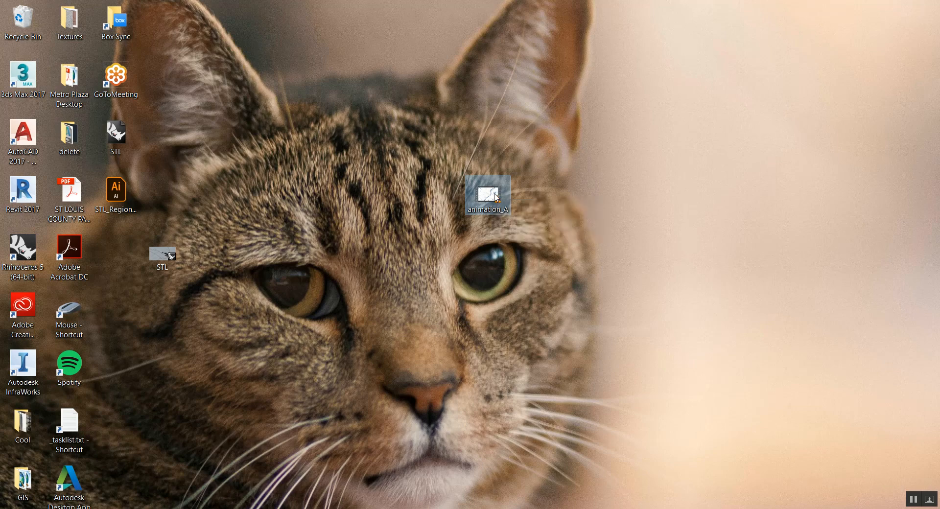
double_click(498, 199)
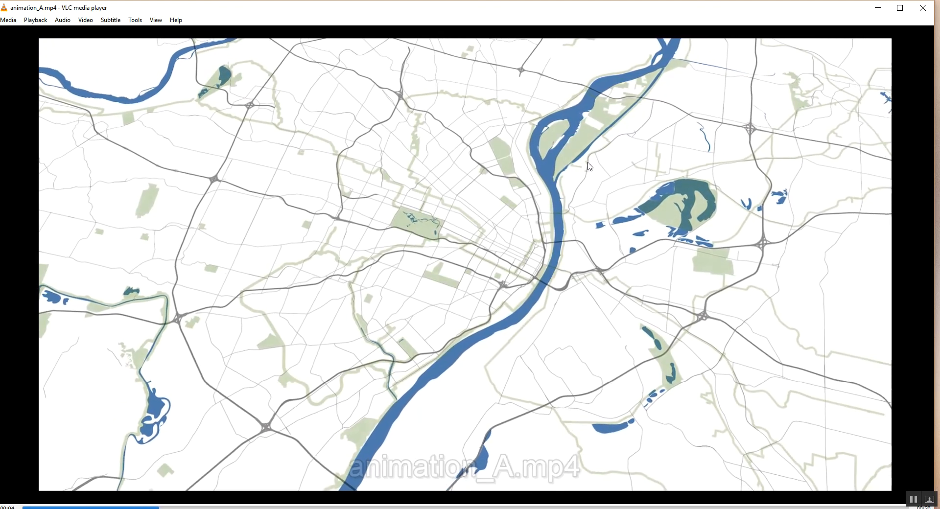
double_click(594, 166)
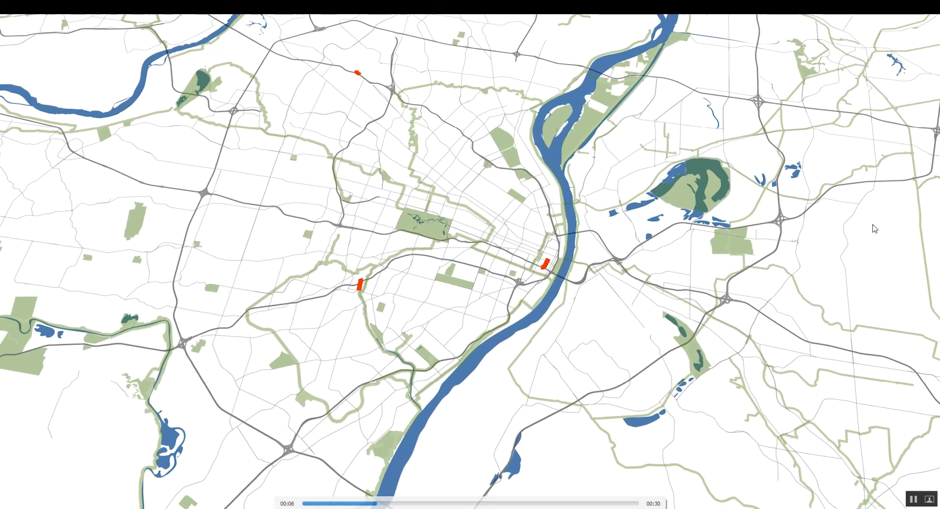